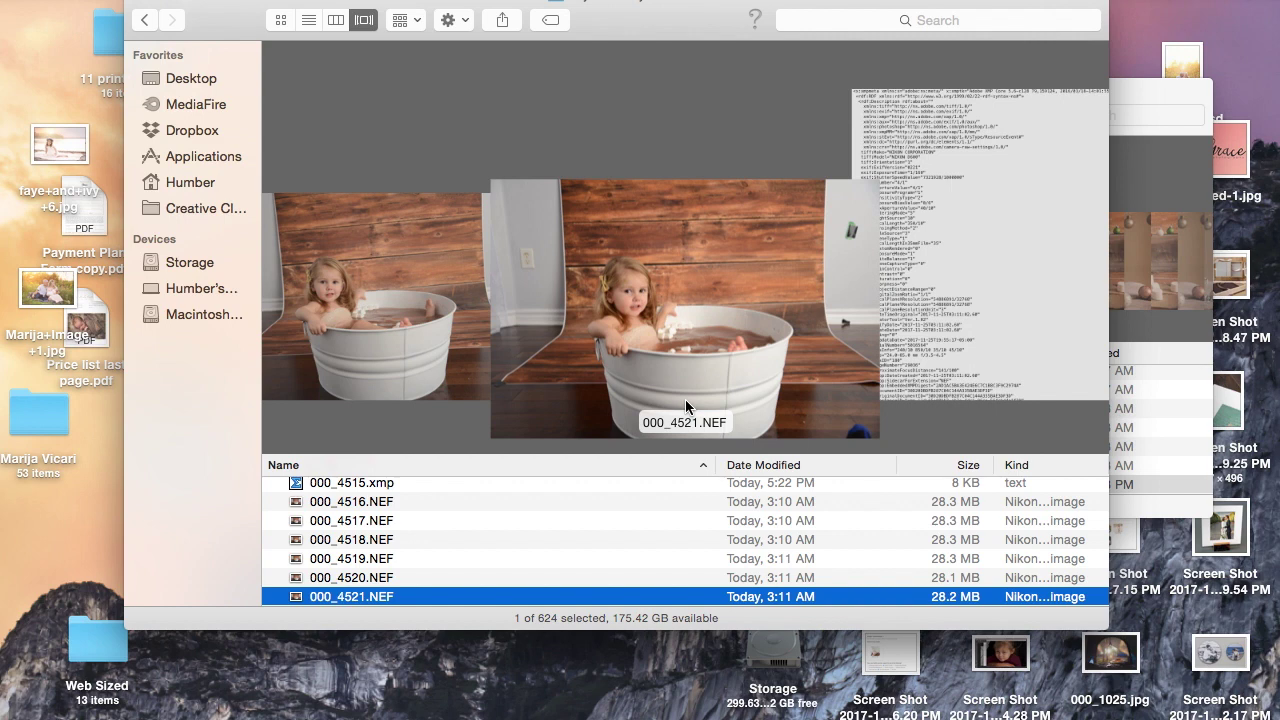
- Preview the three finished composite JPGs in the Christmas photo folder, returning to the second image with the red mug
click(1146, 90)
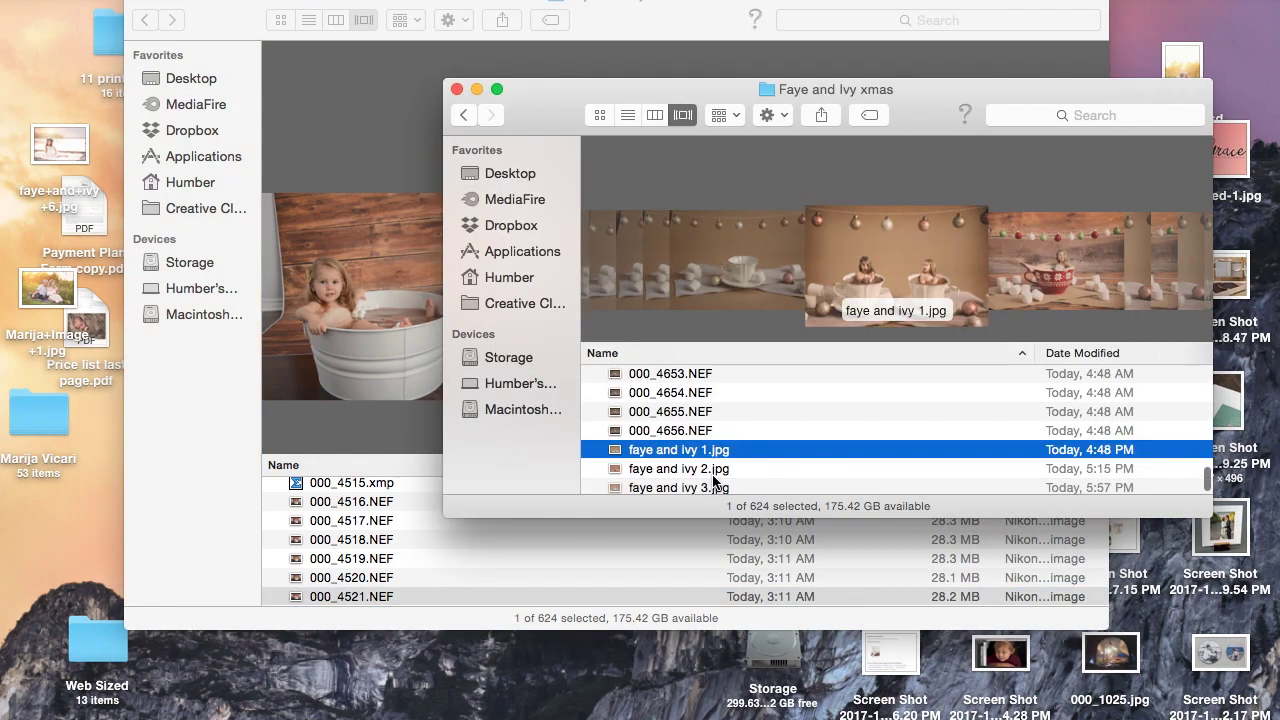
key(space)
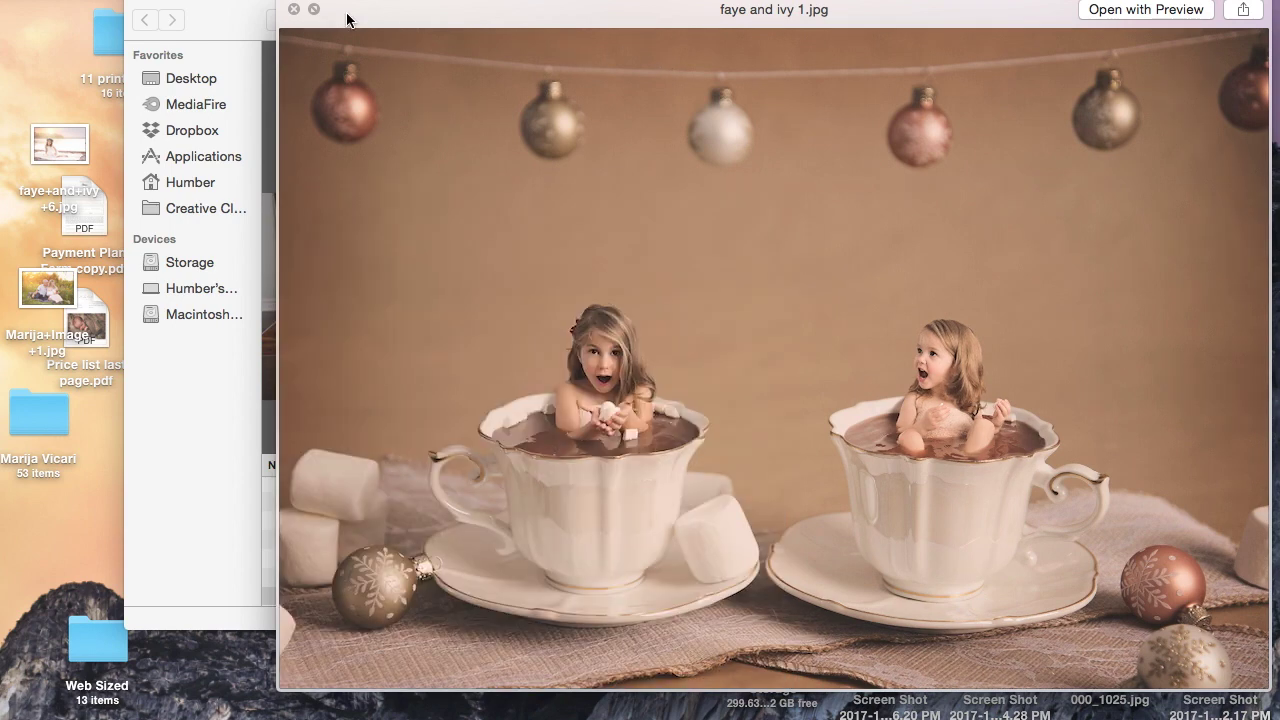
key(Down)
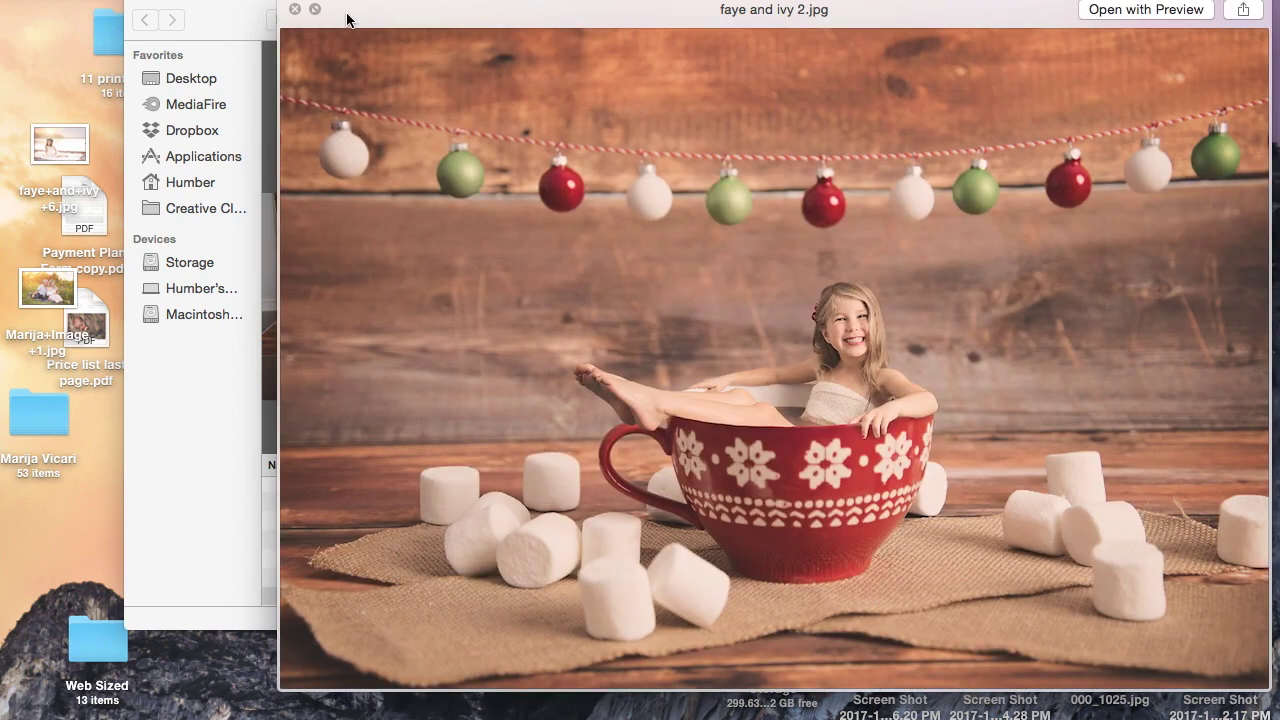
key(Down)
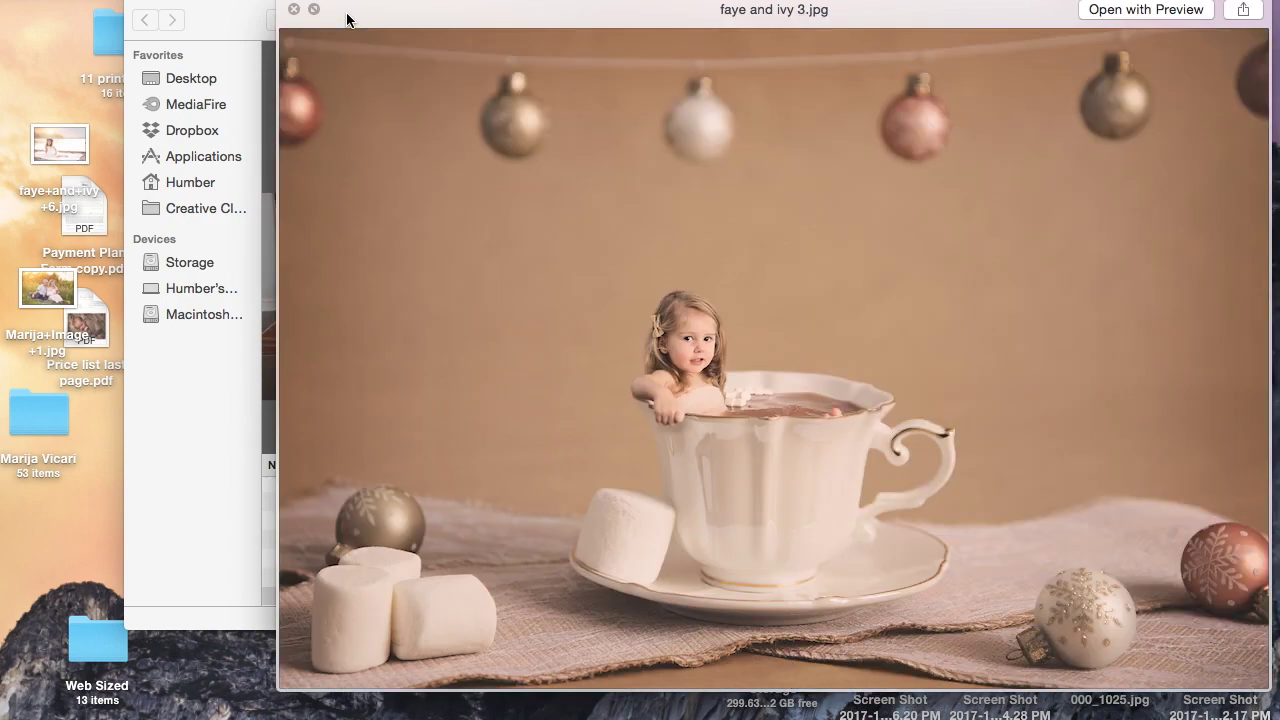
key(space)
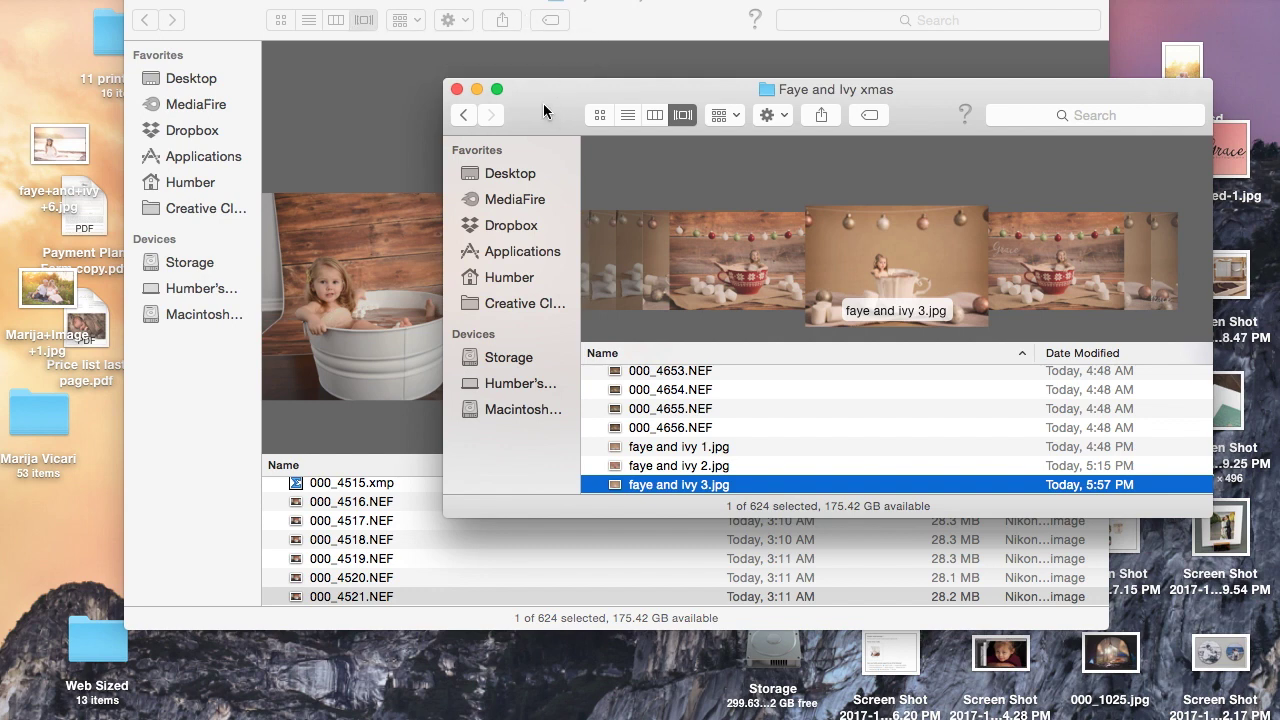
click(665, 447)
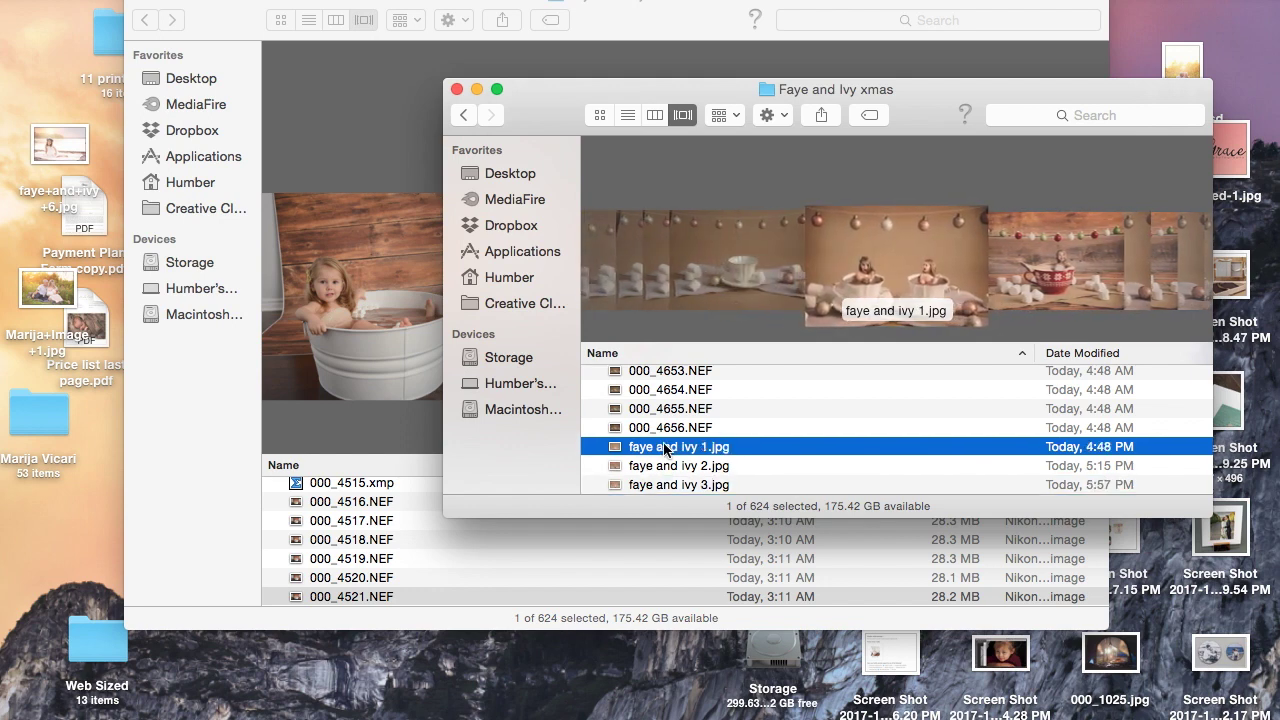
key(Down)
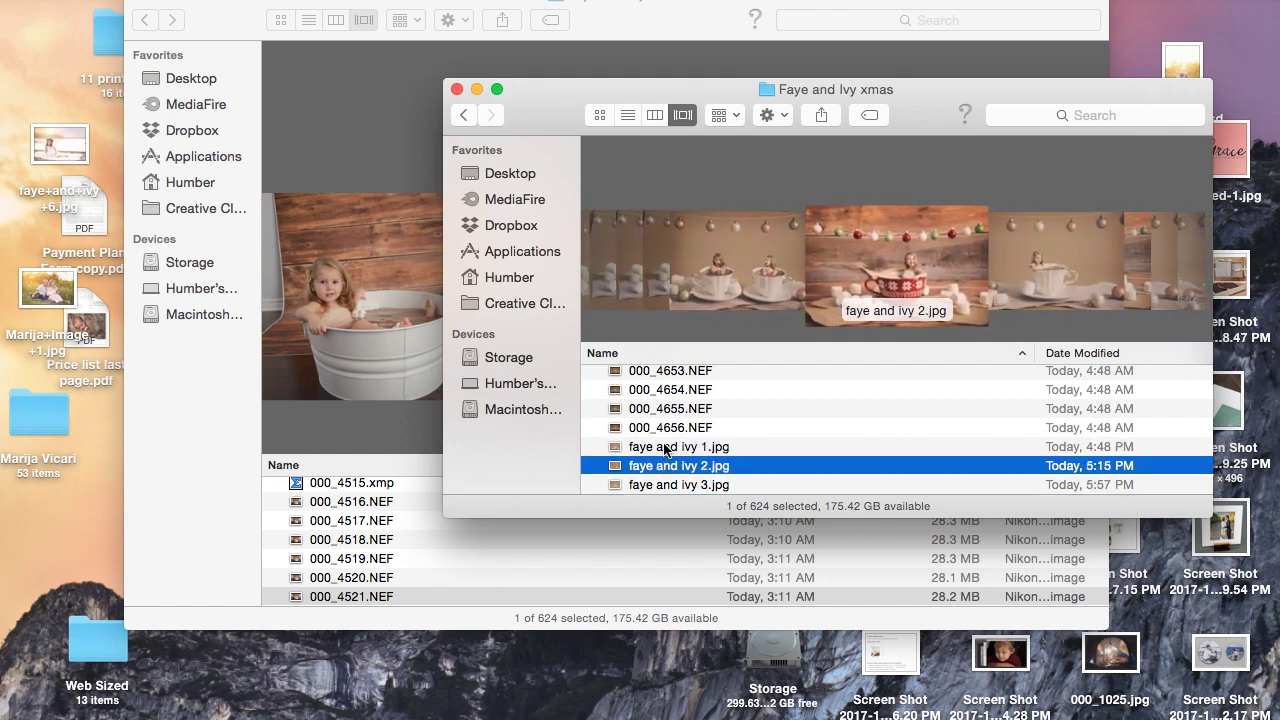
key(space)
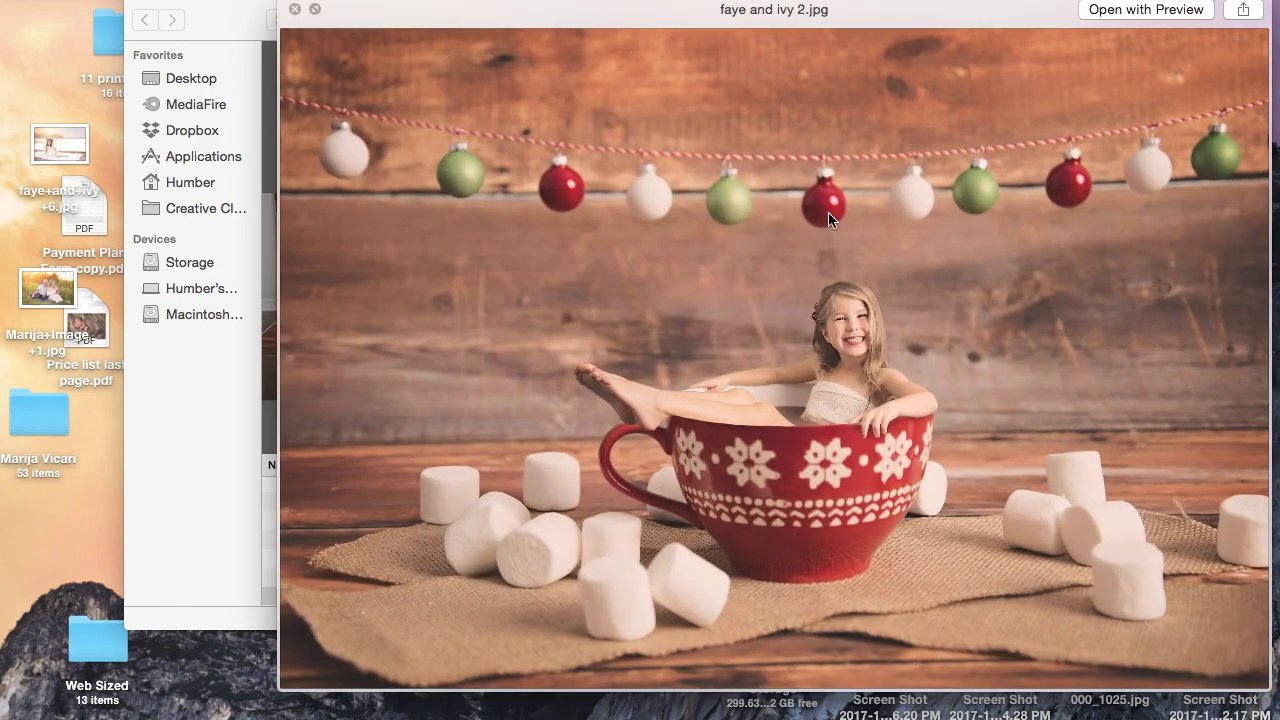
key(space)
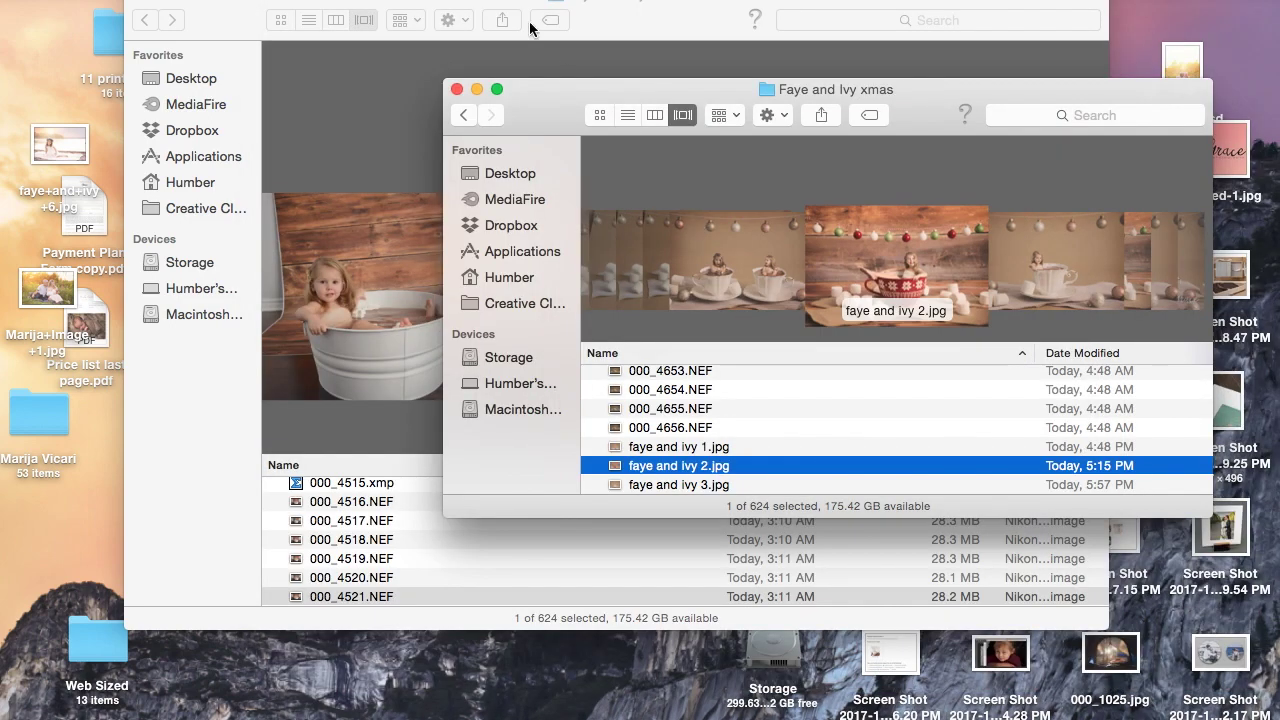
- Switch to Photoshop and compare the red mug backdrop 000_4600-2 with the tub photo 000_4521.NEF
click(610, 10)
mouse_move(610, 715)
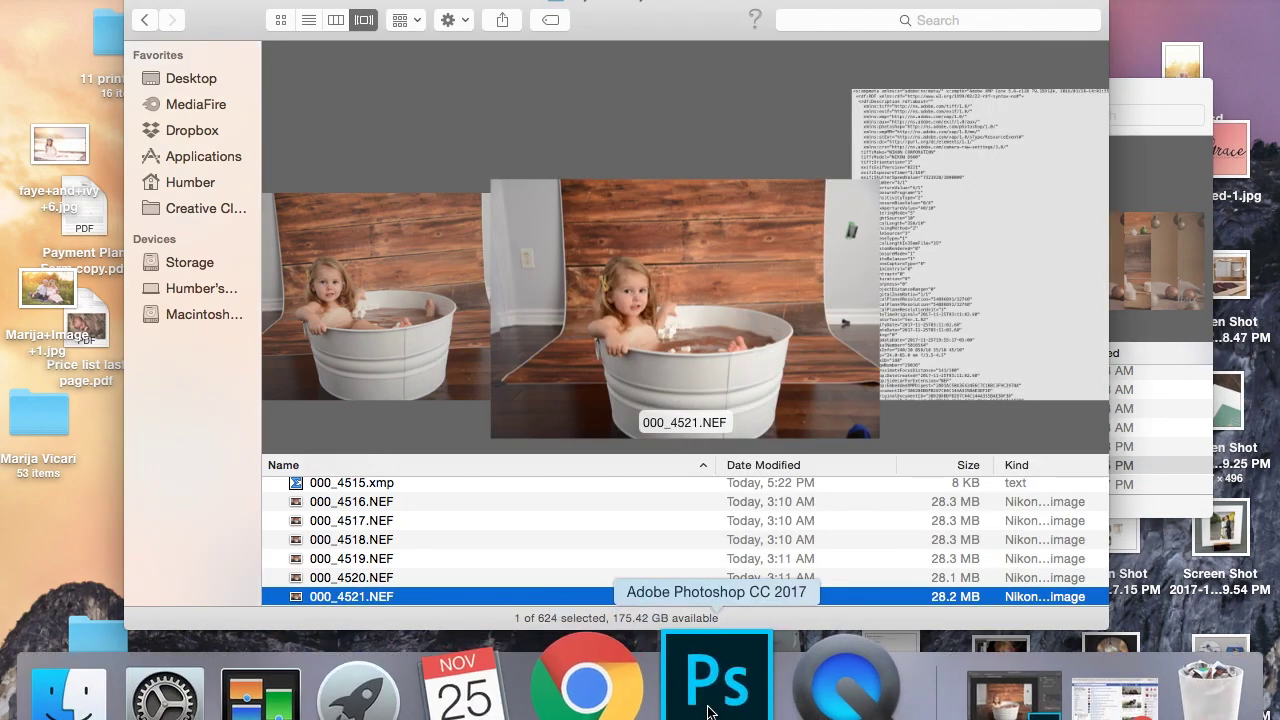
click(708, 710)
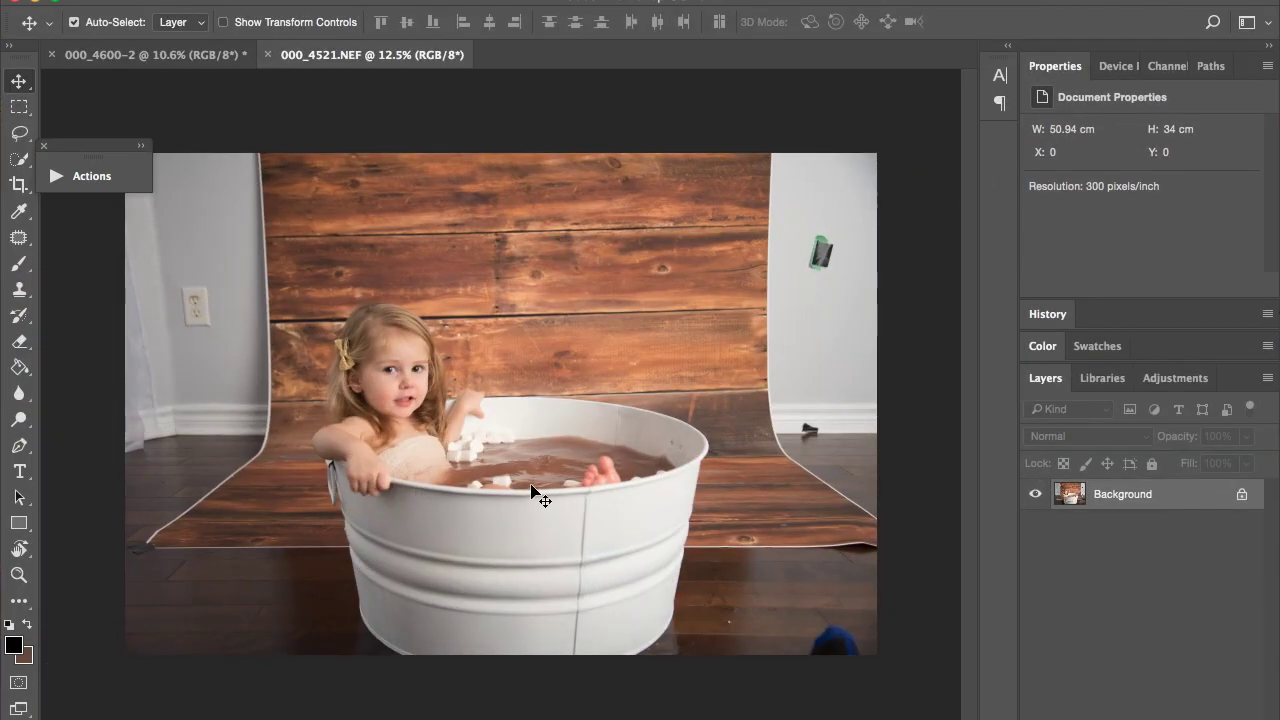
click(194, 58)
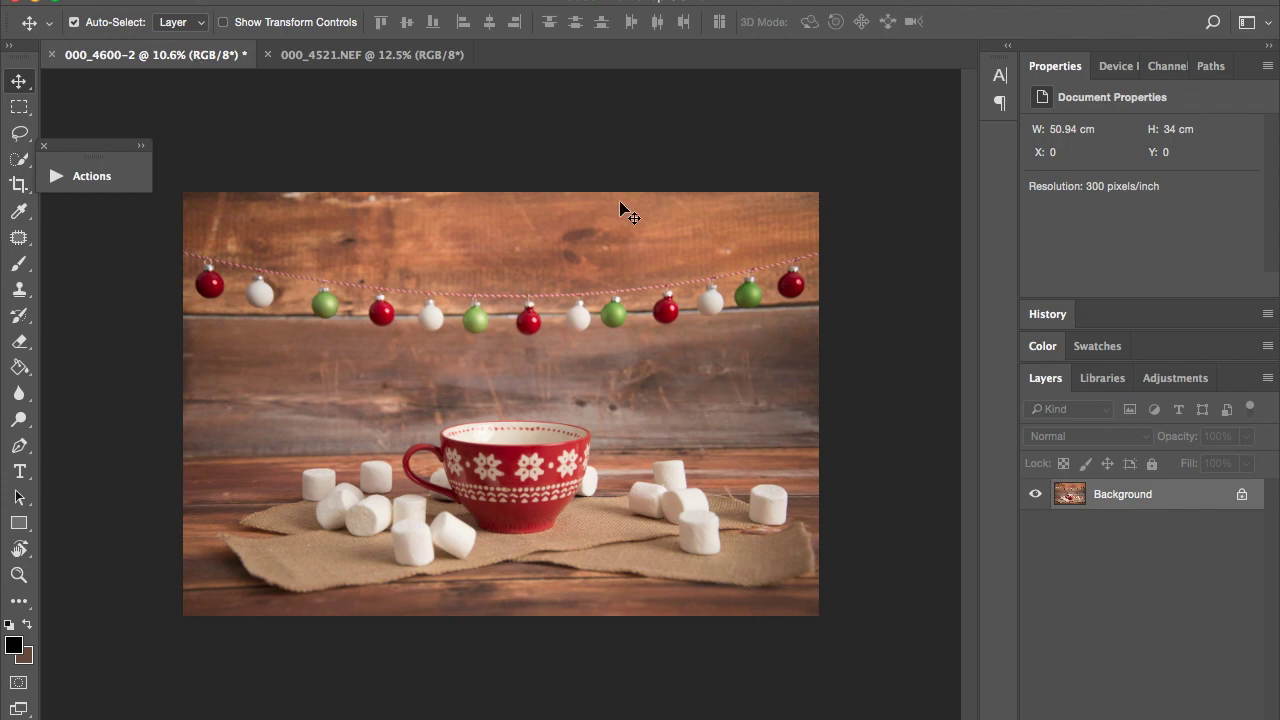
click(338, 58)
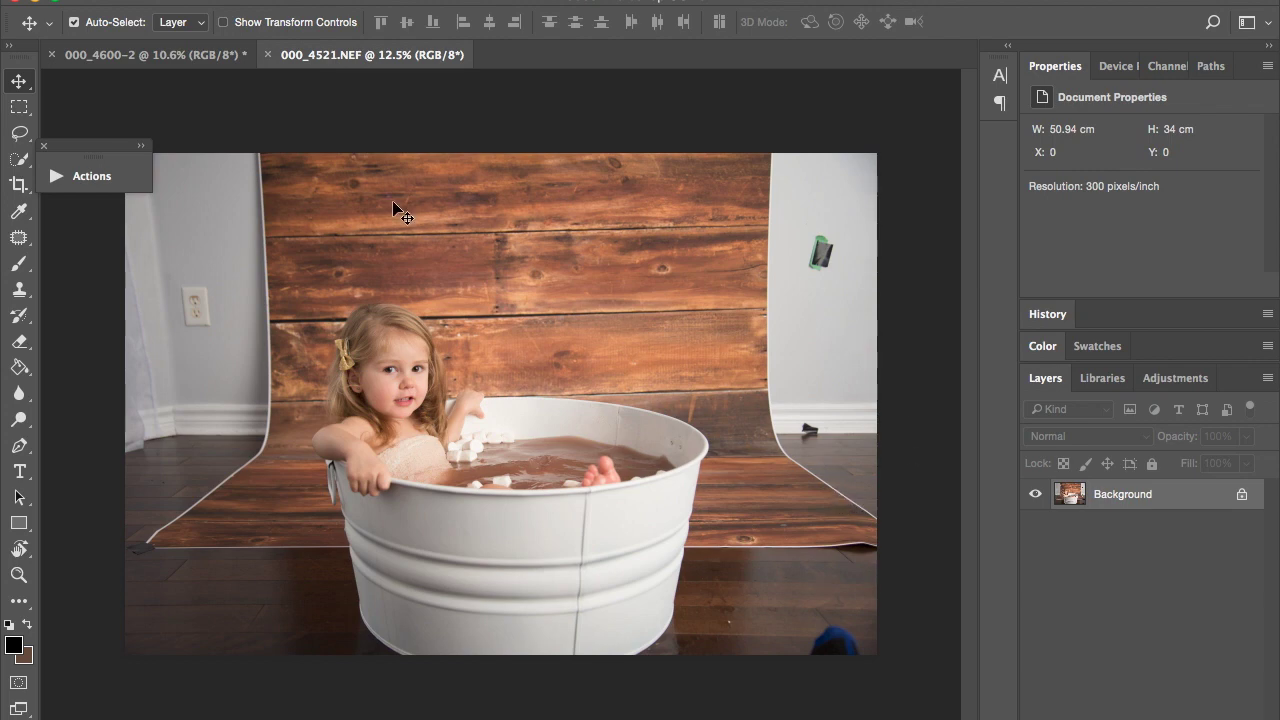
click(198, 54)
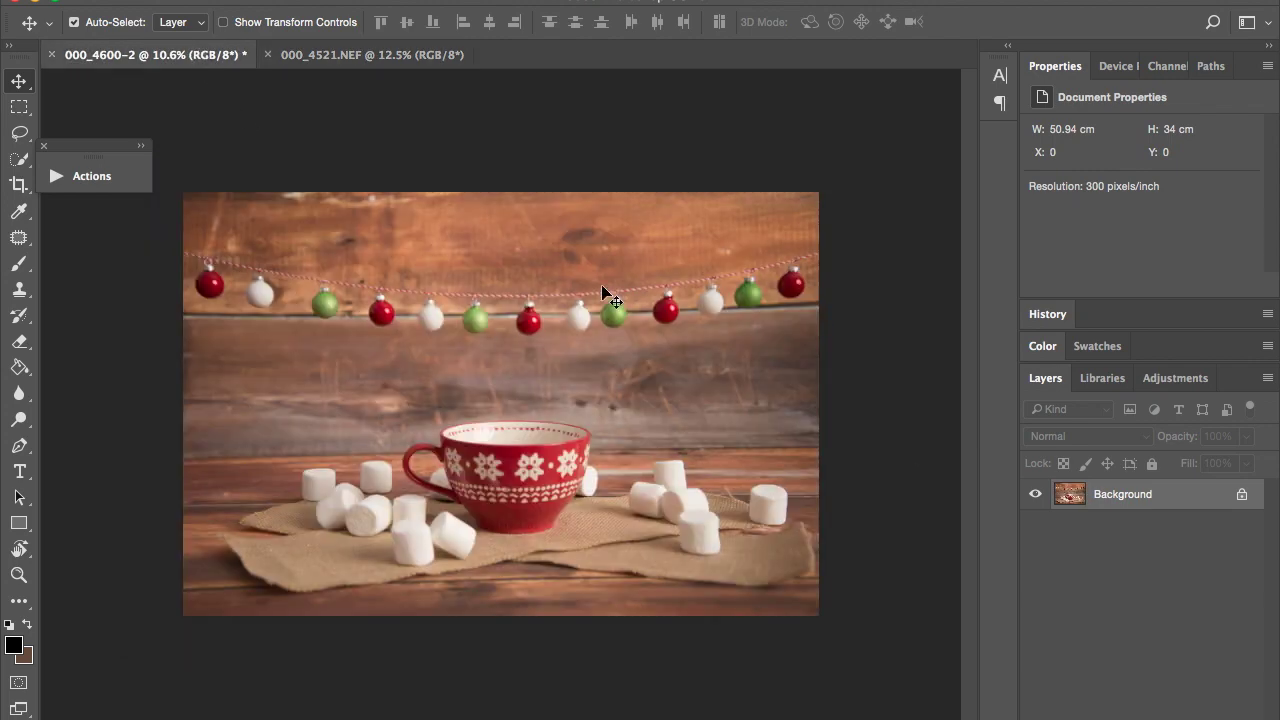
click(388, 58)
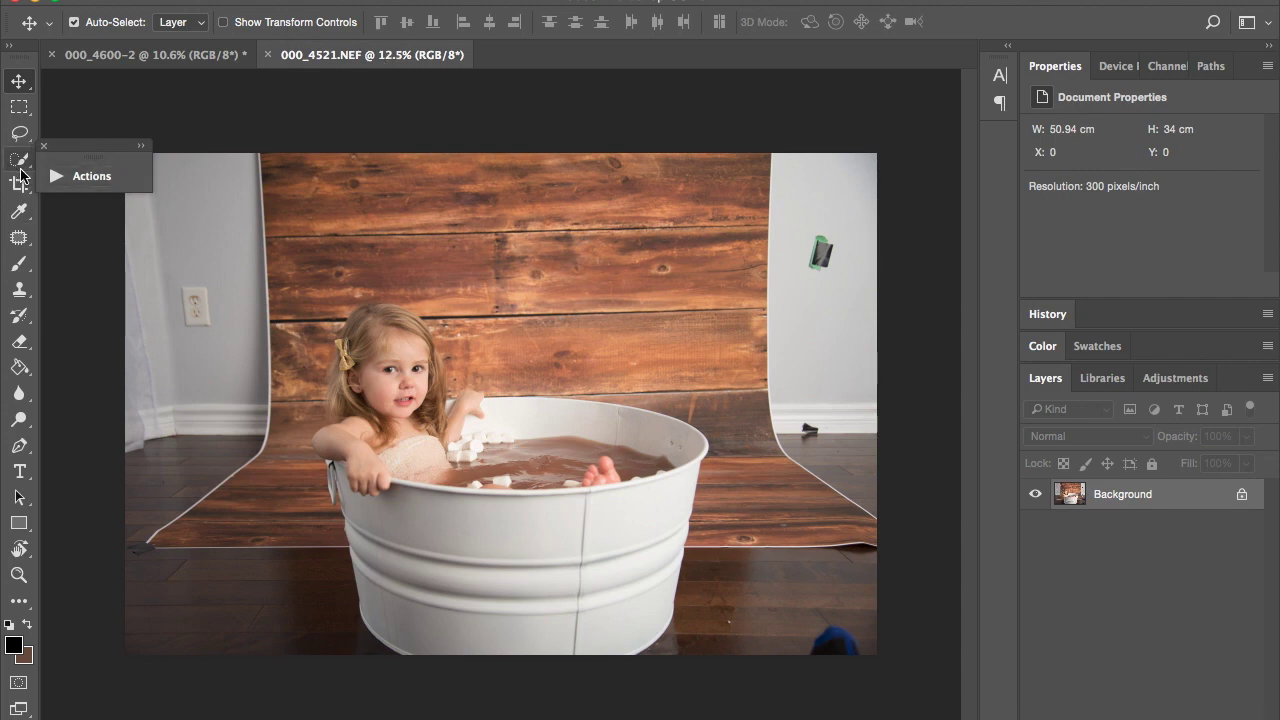
- Quick-select the girl and the tub's interior with a size 200 brush, subtracting the wooden backdrop beside her hair
click(21, 162)
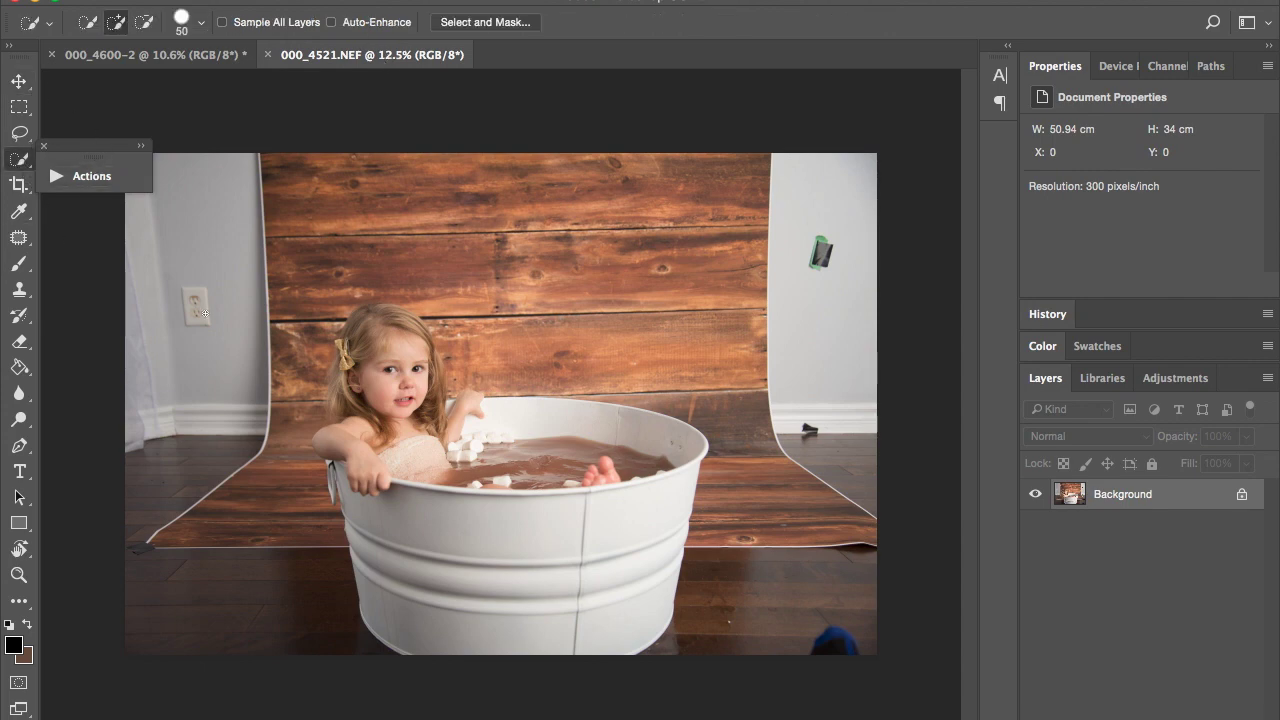
key(bracketright)
key(bracketright)
key(bracketright)
key(bracketright)
key(bracketright)
key(bracketright)
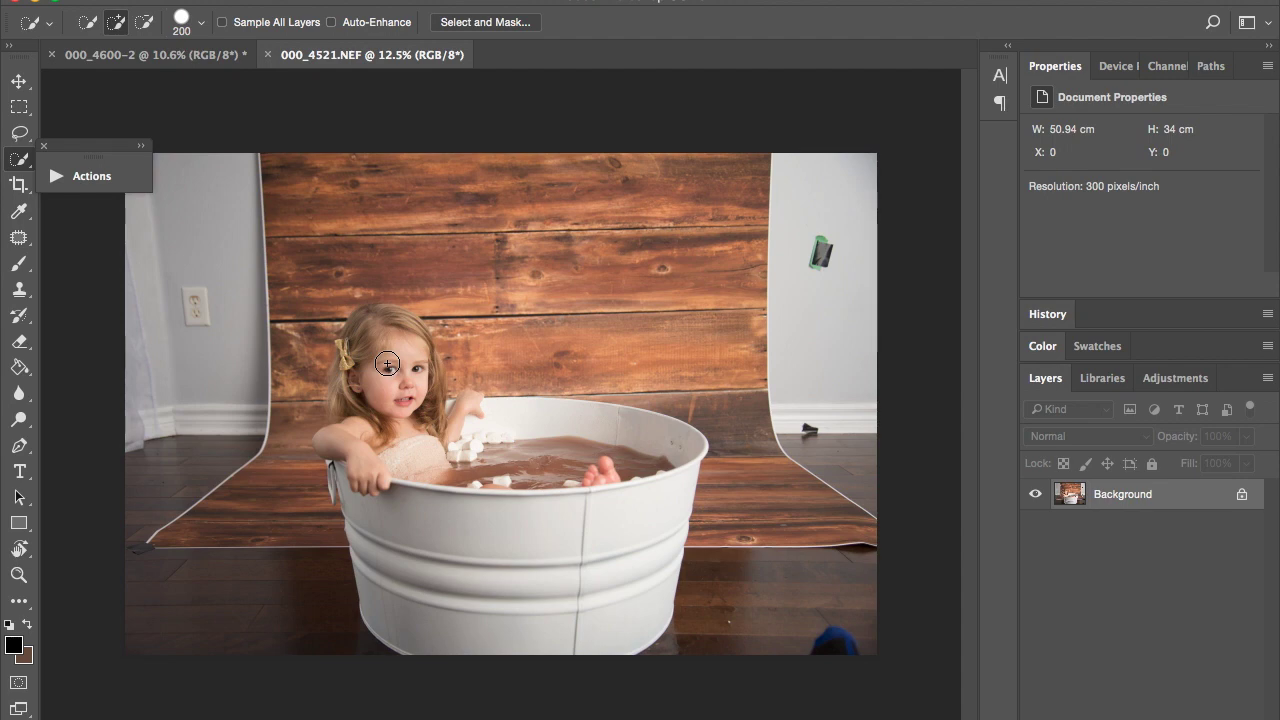
mouse_move(390, 370)
mouse_down()
mouse_move(399, 419)
mouse_move(452, 465)
mouse_move(608, 454)
mouse_move(432, 434)
mouse_move(605, 467)
mouse_move(472, 481)
mouse_move(483, 479)
mouse_move(406, 463)
mouse_move(362, 475)
mouse_move(340, 446)
mouse_move(375, 336)
mouse_move(414, 339)
mouse_move(430, 402)
mouse_up()
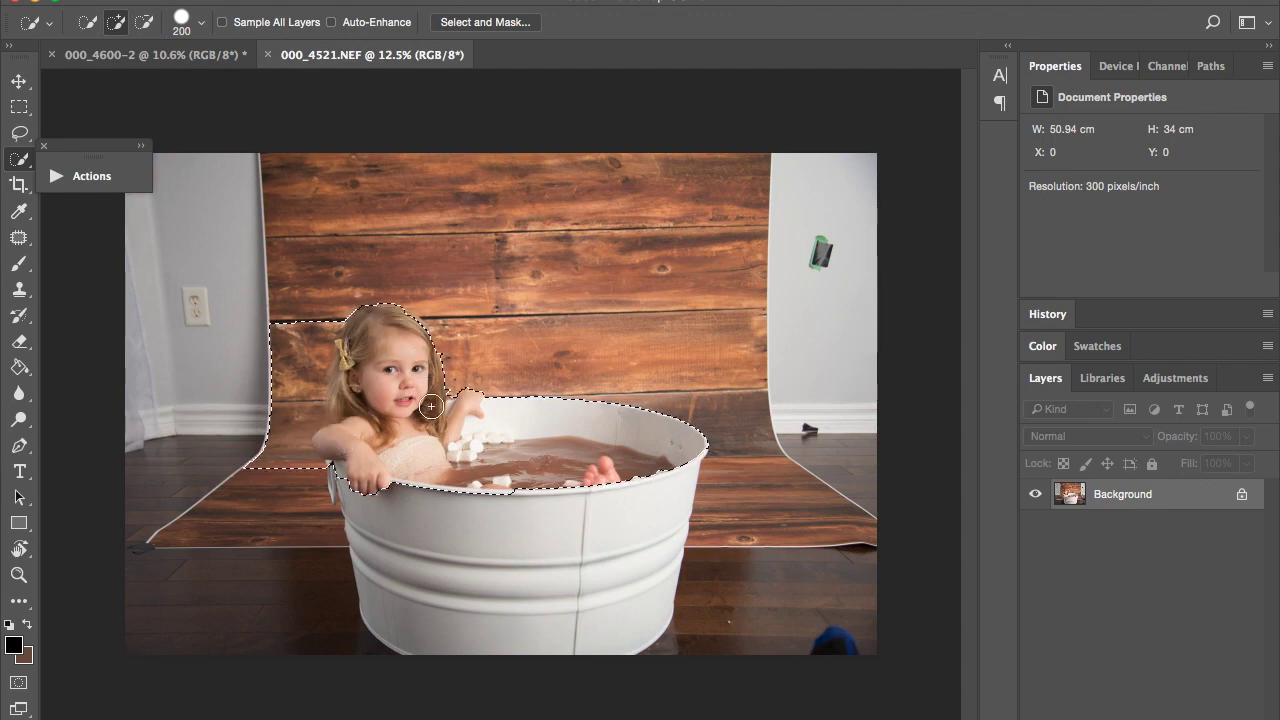
key(alt)
mouse_move(338, 365)
mouse_down()
mouse_move(306, 323)
mouse_move(277, 420)
mouse_move(278, 403)
mouse_move(280, 486)
mouse_move(270, 440)
mouse_move(286, 395)
mouse_up()
- Refine the quick selection around the girl's head with a size 90 brush, adding missed hair and subtracting stray backdrop
scroll(422, 404, up, 6)
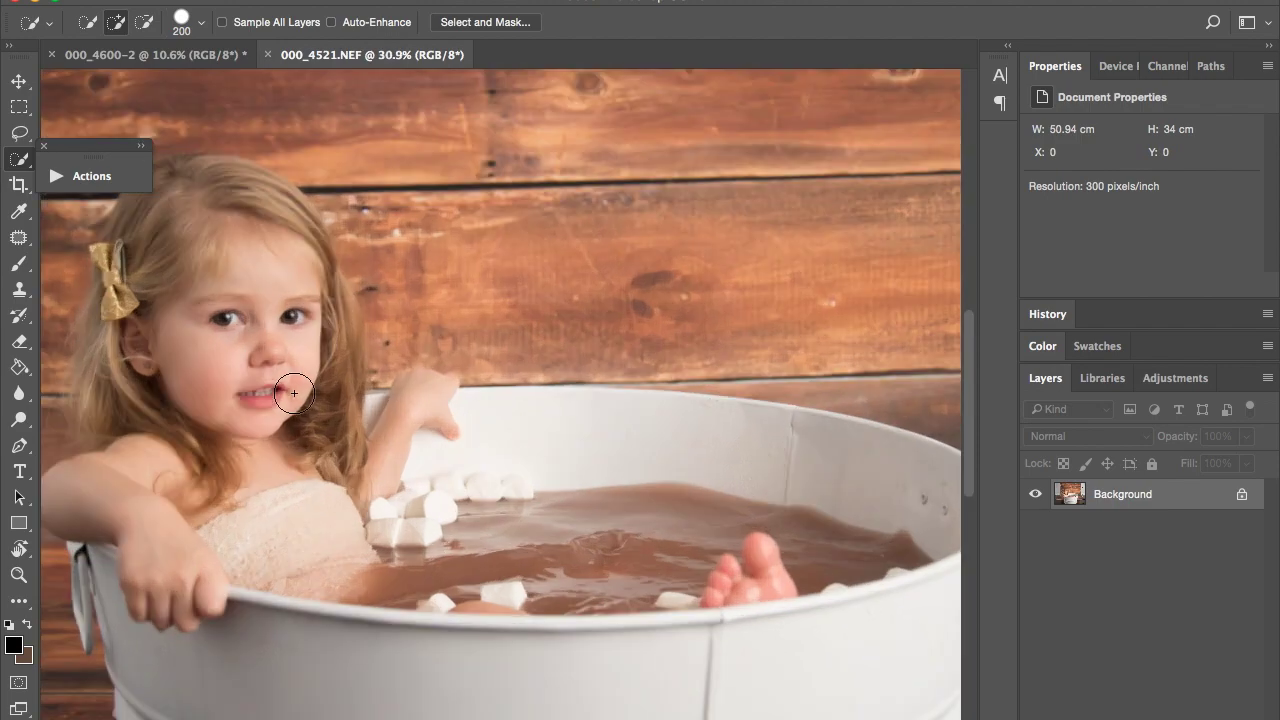
key(bracketleft)
key(bracketleft)
key(bracketleft)
key(bracketleft)
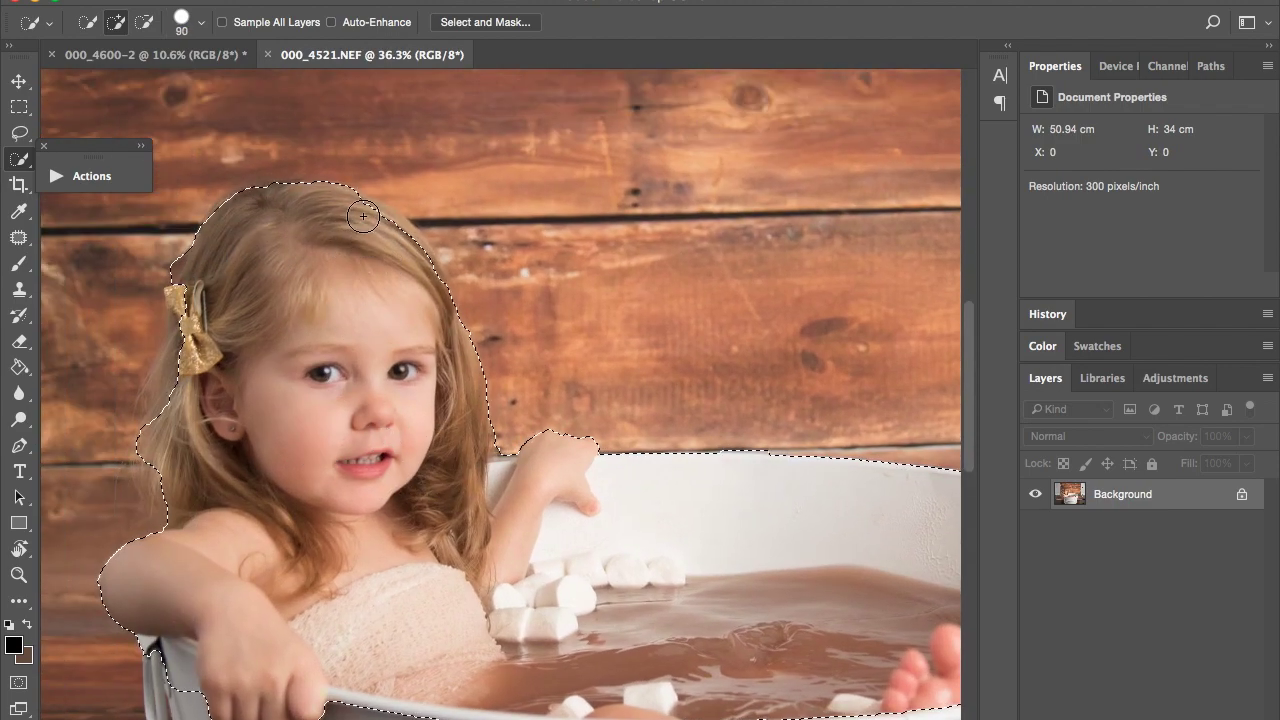
key(bracketleft)
mouse_move(380, 200)
mouse_down()
mouse_move(415, 267)
mouse_move(394, 284)
mouse_up()
key(alt)
drag(430, 215, 479, 265)
drag(448, 236, 477, 296)
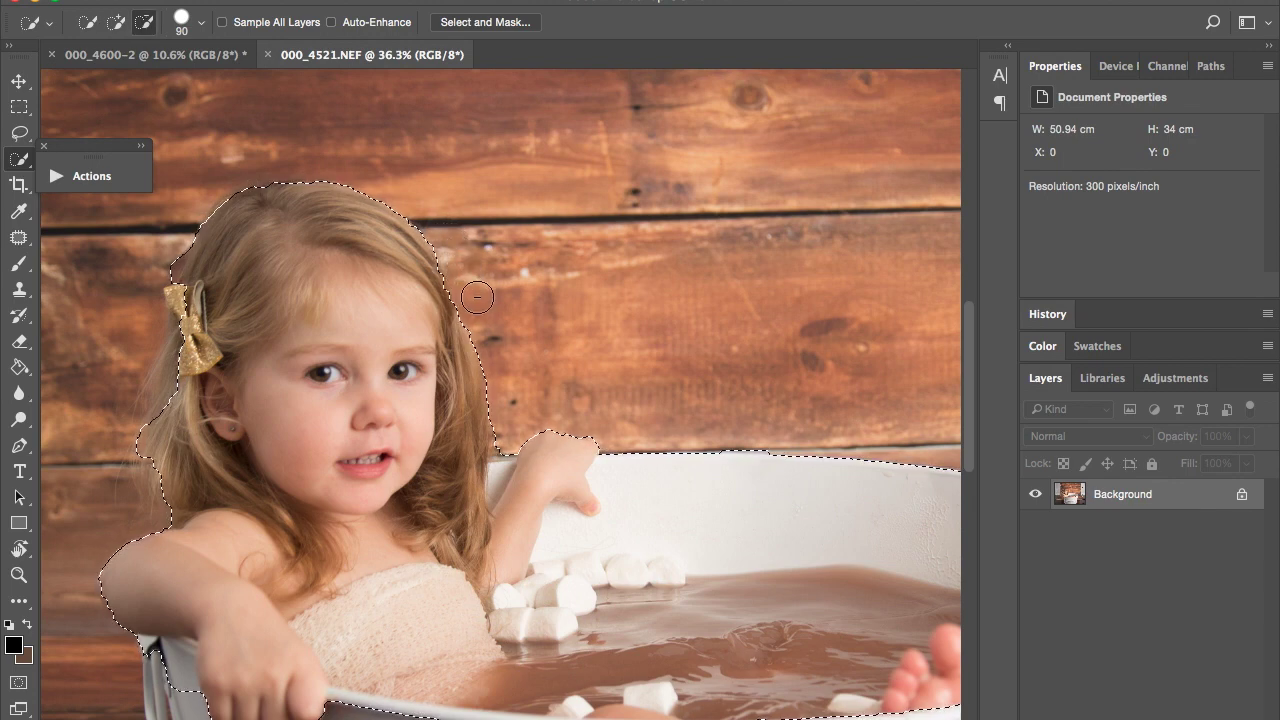
drag(170, 405, 173, 395)
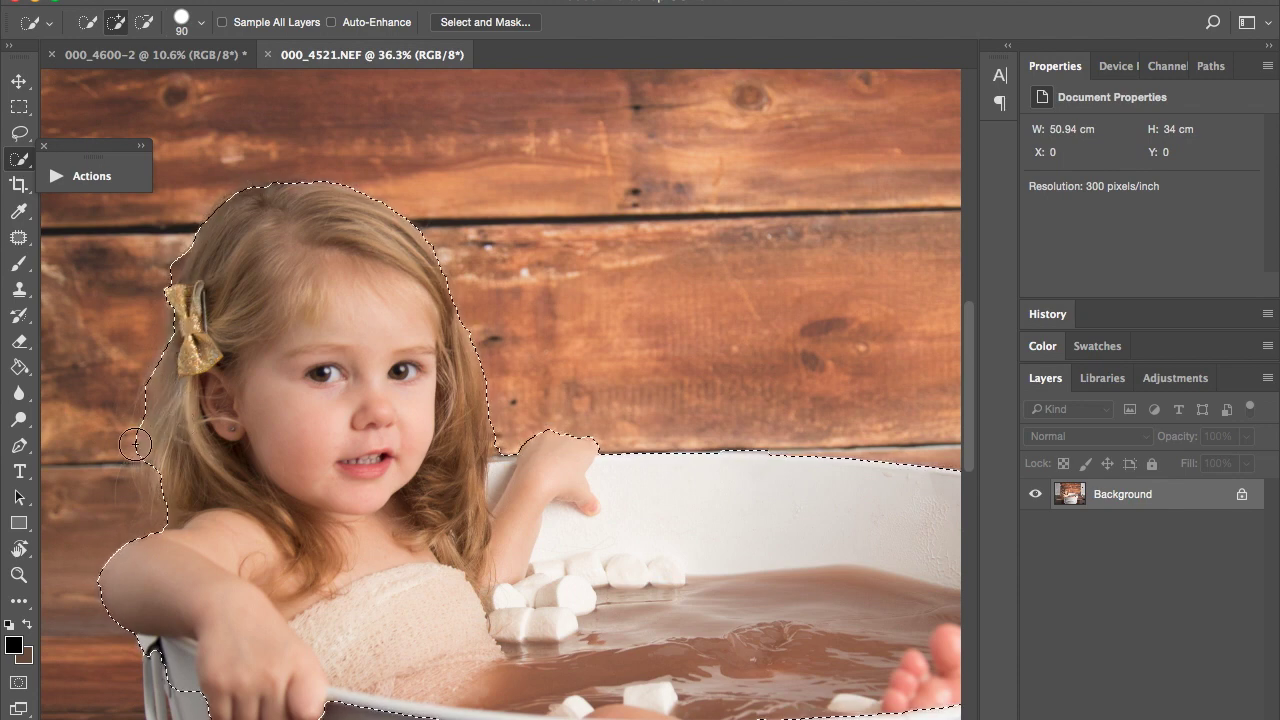
key(alt)
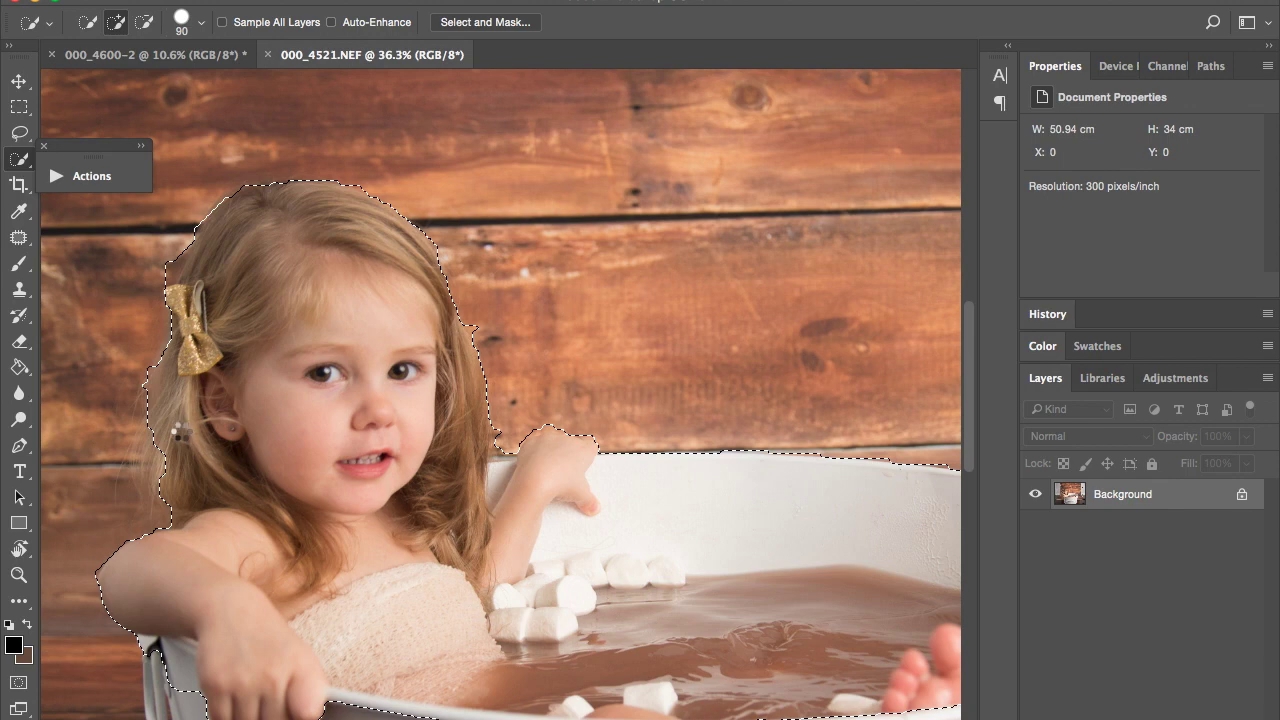
- Reduce the Quick Selection brush to 50 and examine the selection edge around the hand, the tub rim and the foot
scroll(245, 425, down, 4)
key(bracketleft)
key(bracketleft)
key(bracketleft)
key(bracketleft)
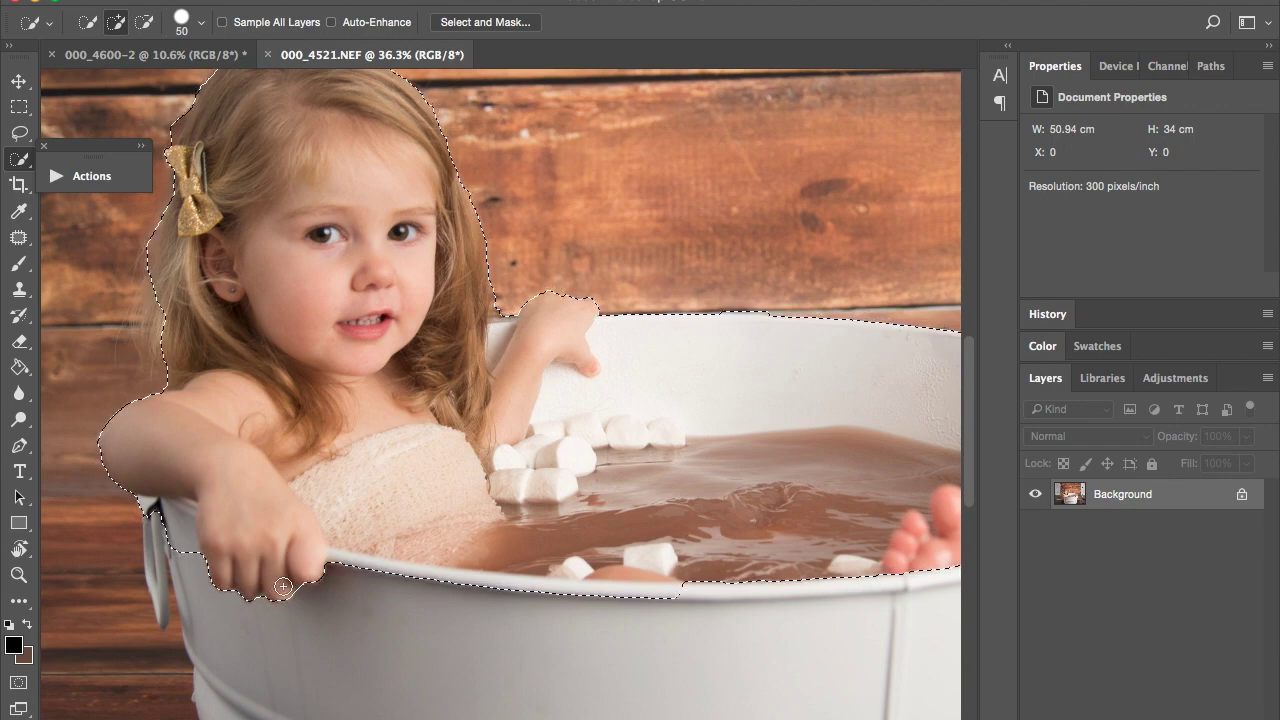
scroll(283, 587, down, 2)
scroll(283, 587, right, 10)
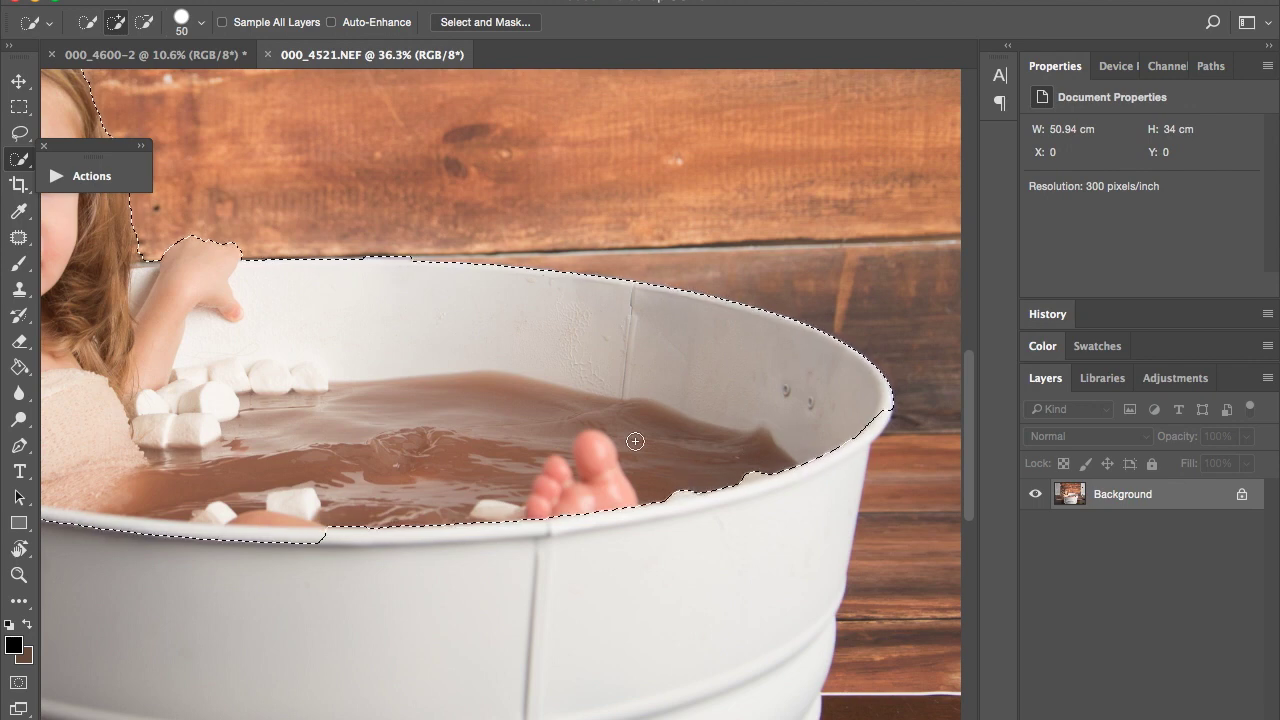
scroll(635, 441, left, 8)
scroll(520, 216, down, 1)
- Bring the selection into Select and Mask and set its feather to 1.9 px
click(486, 24)
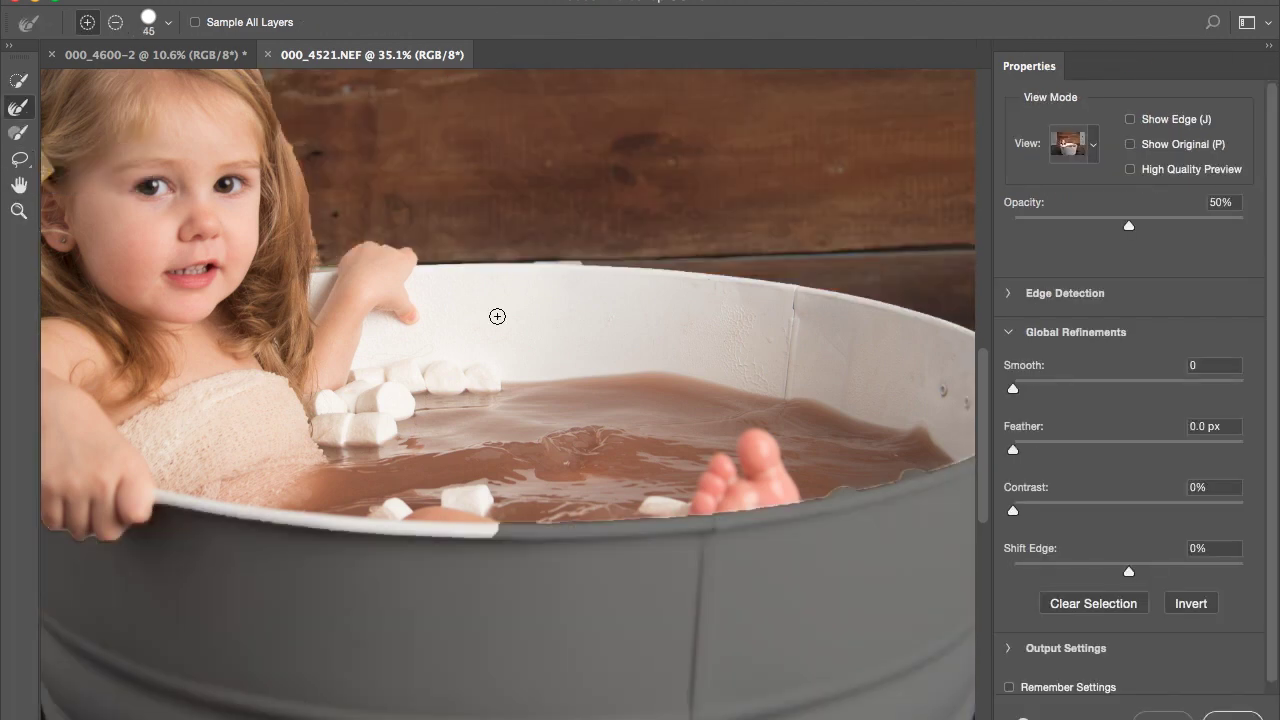
scroll(497, 340, up, 4)
scroll(497, 340, left, 4)
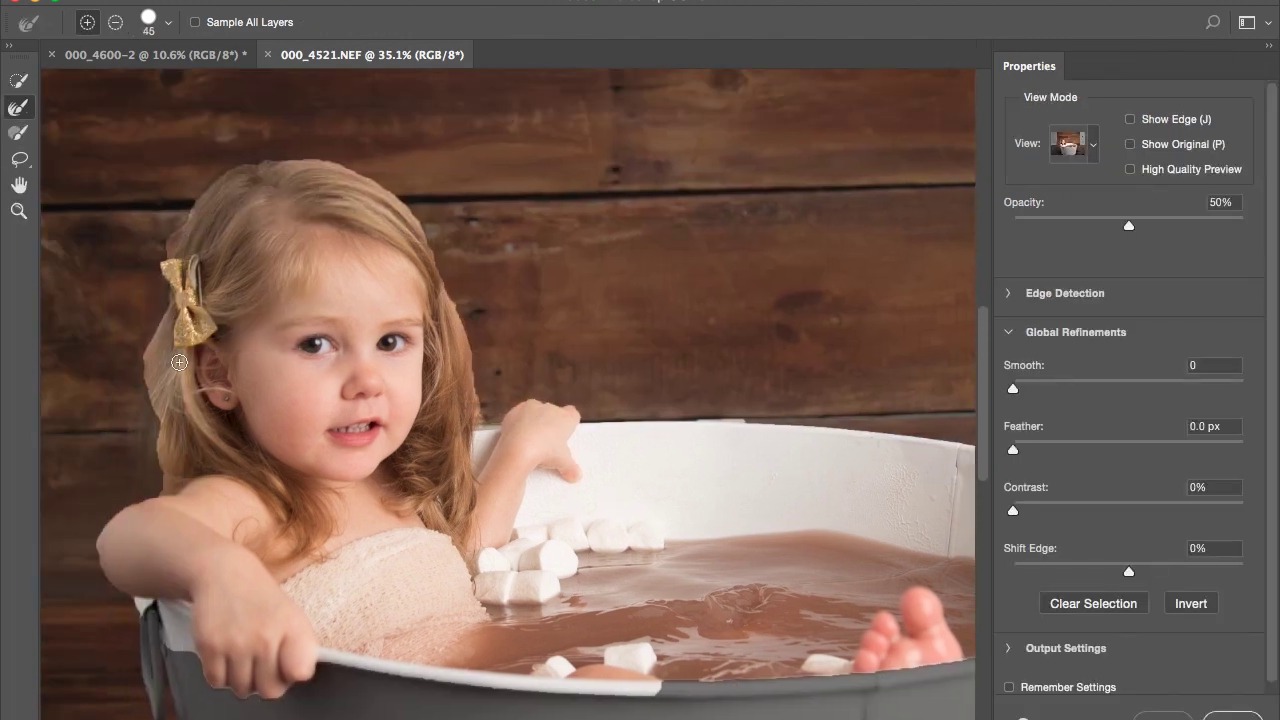
scroll(433, 427, down, 2)
scroll(433, 427, right, 1)
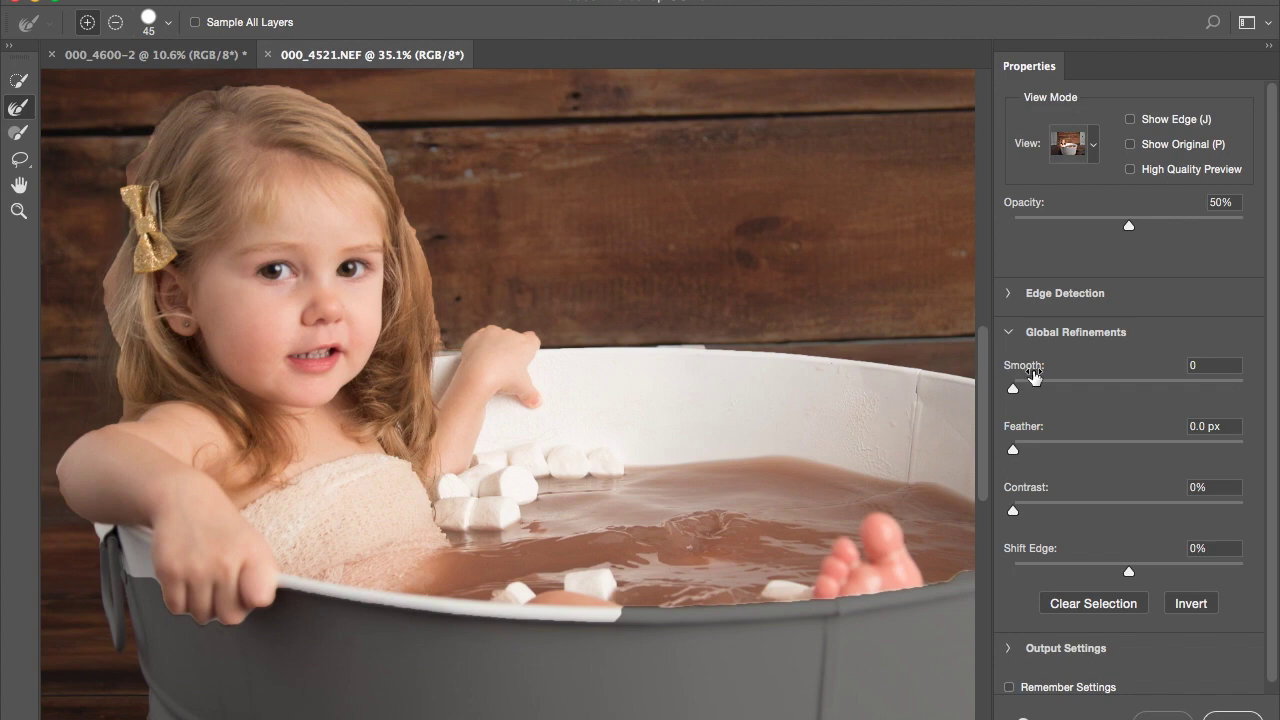
drag(1015, 453, 1035, 455)
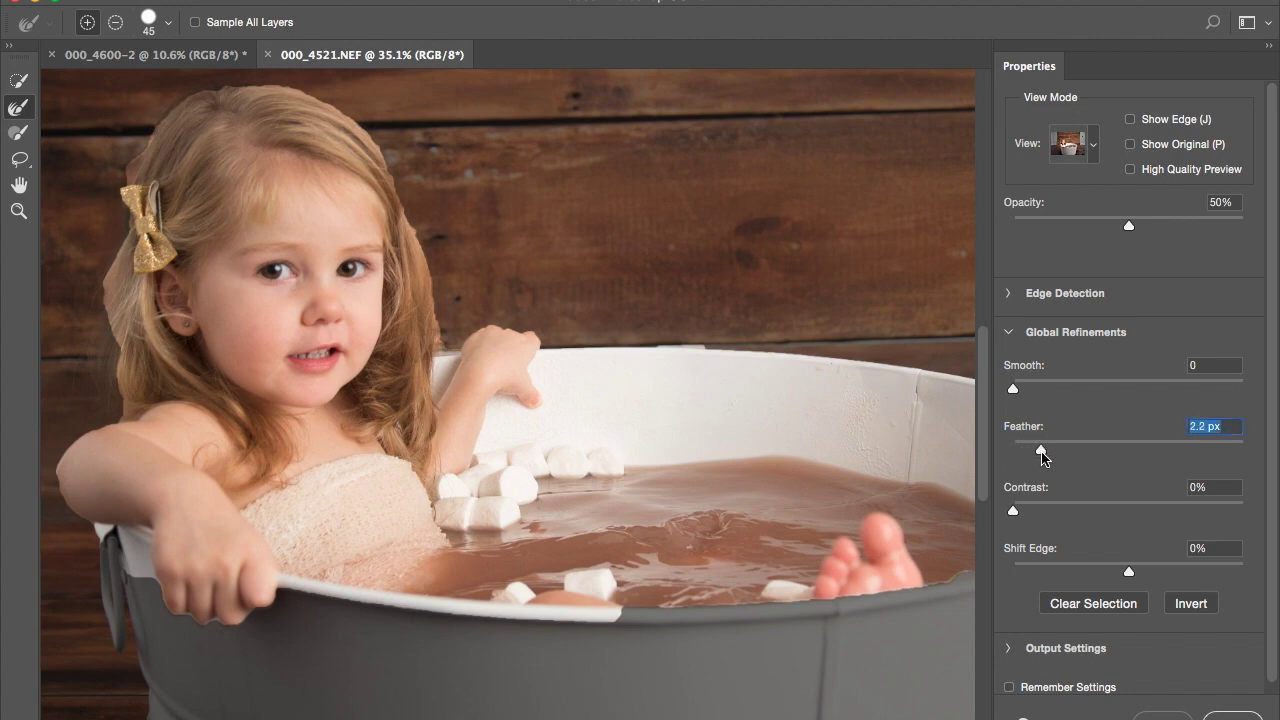
scroll(491, 451, left, 5)
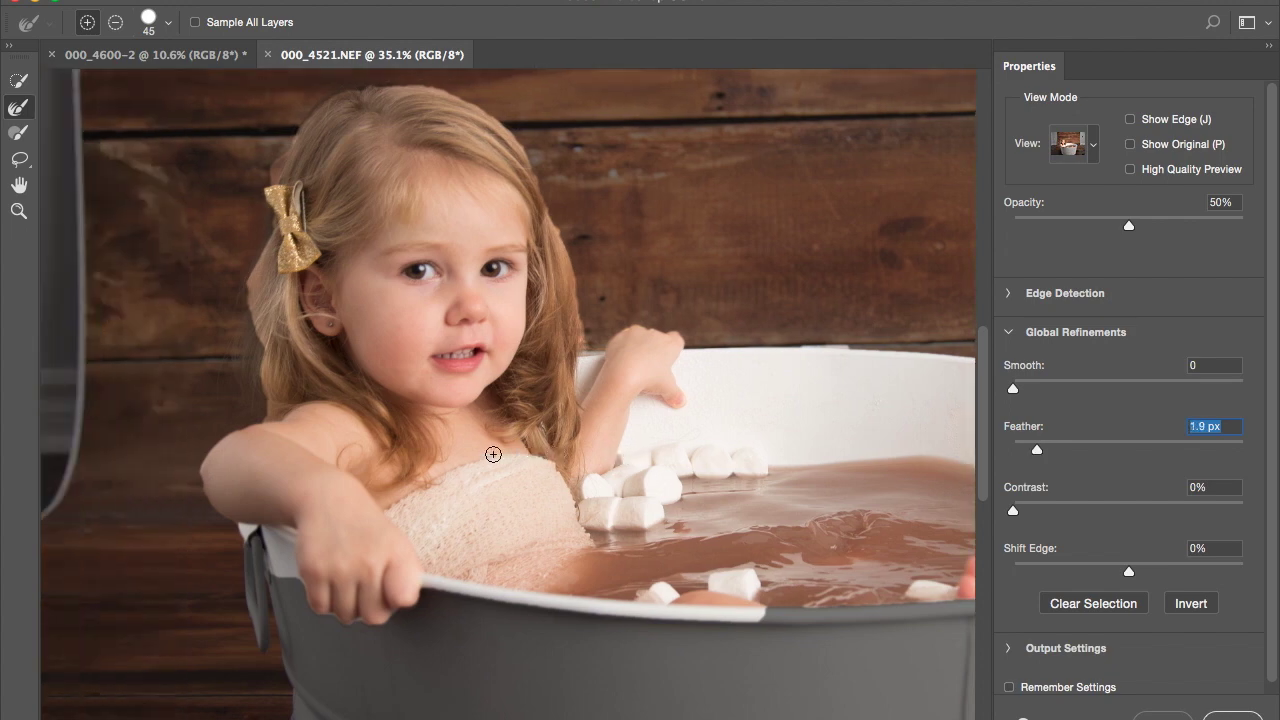
- Refine the hair edge beside and above the gold bow with a size 45 Refine Edge Brush, and apply the mask to the selection
scroll(497, 422, up, 1)
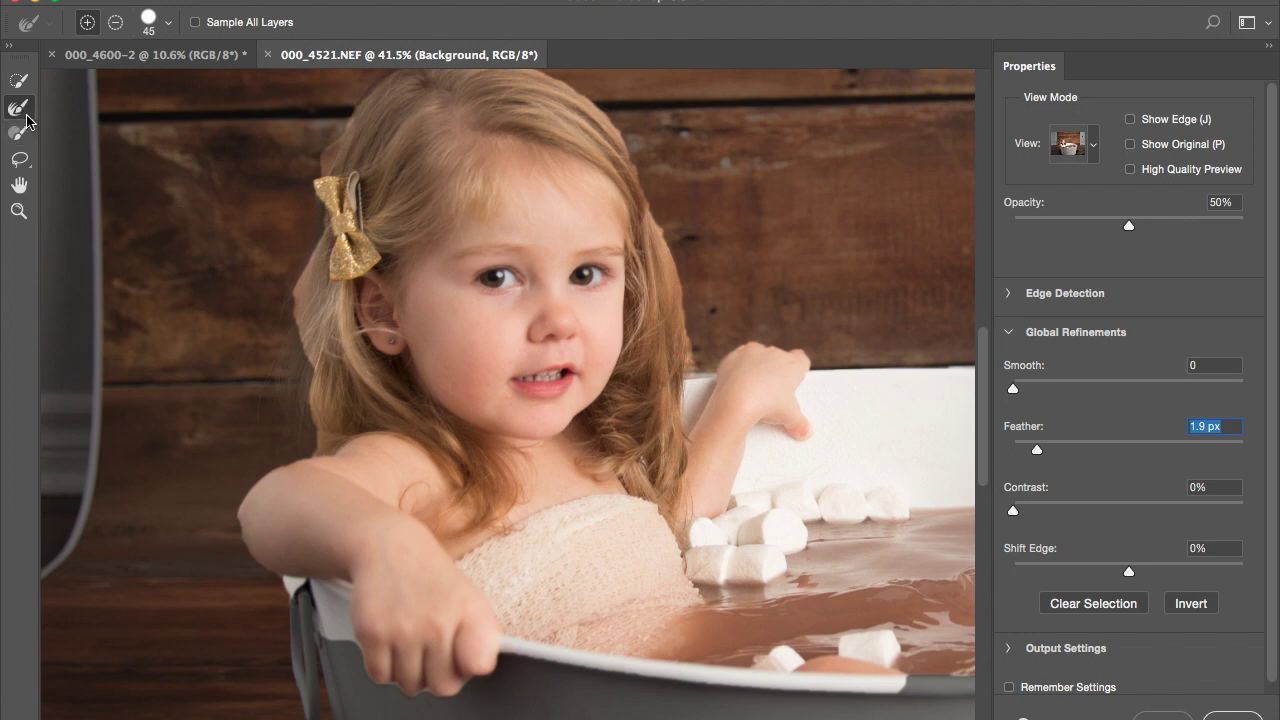
scroll(328, 349, up, 5)
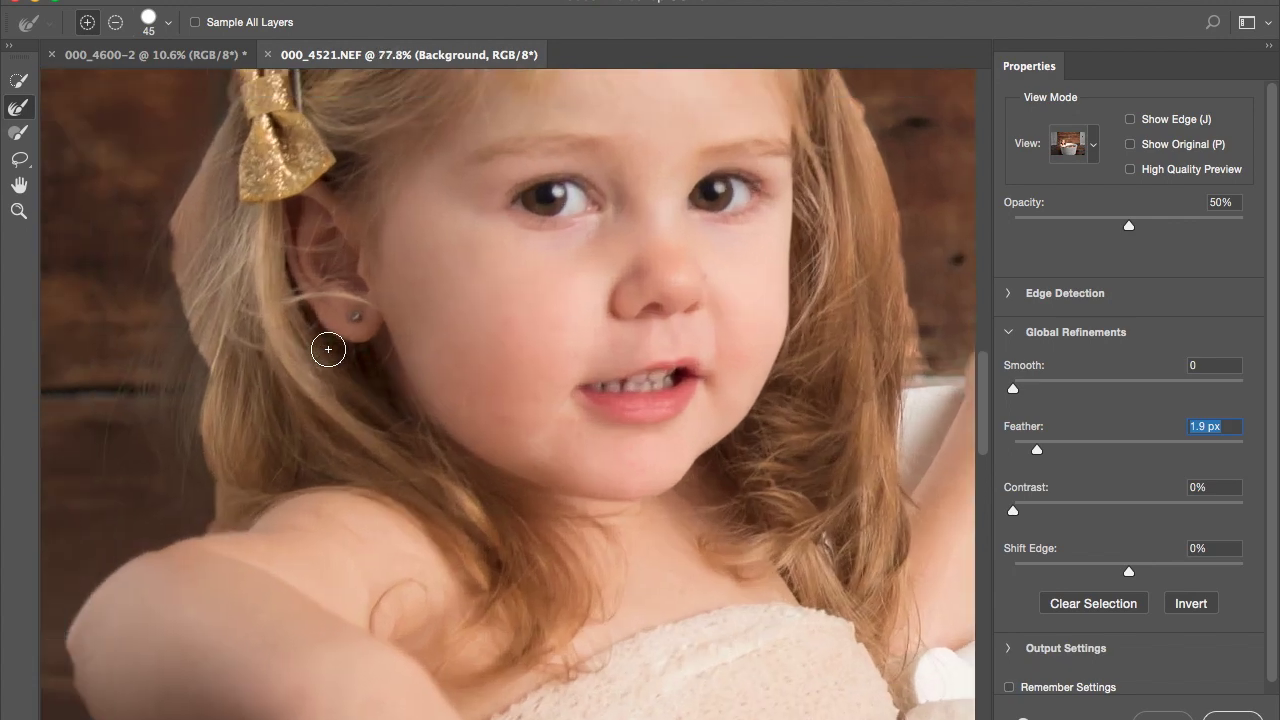
scroll(328, 349, left, 2)
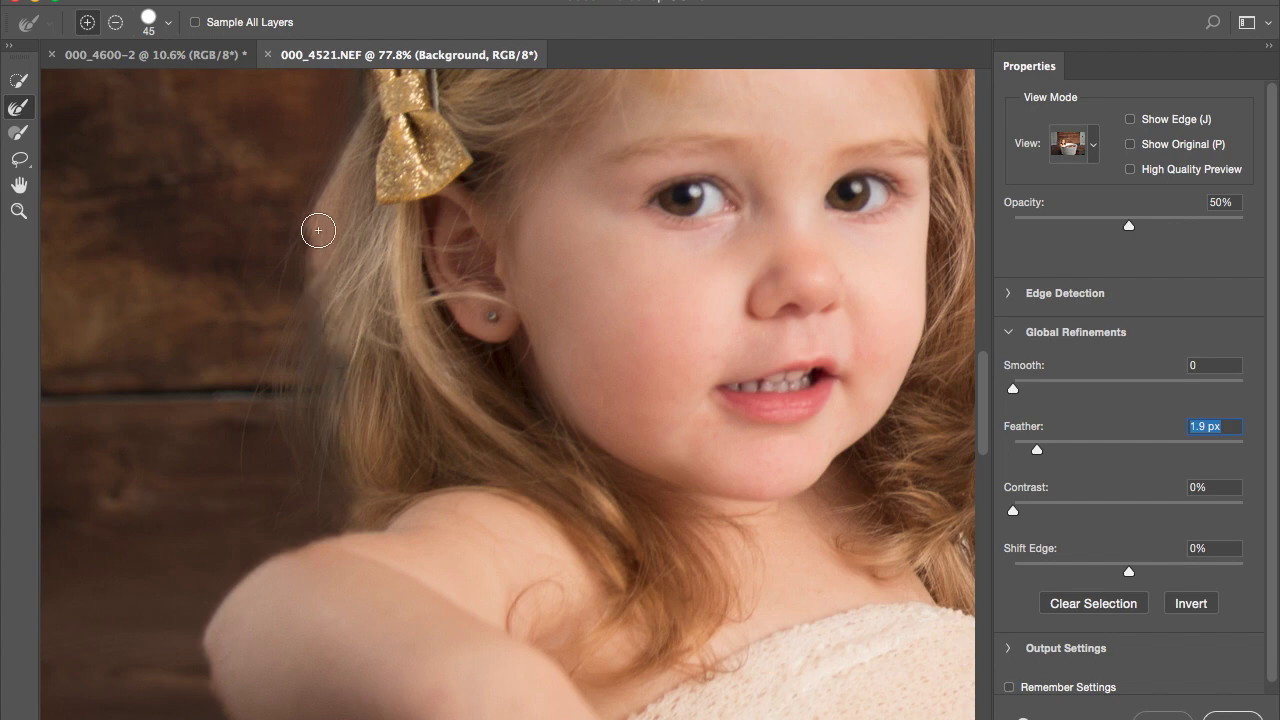
drag(338, 190, 358, 128)
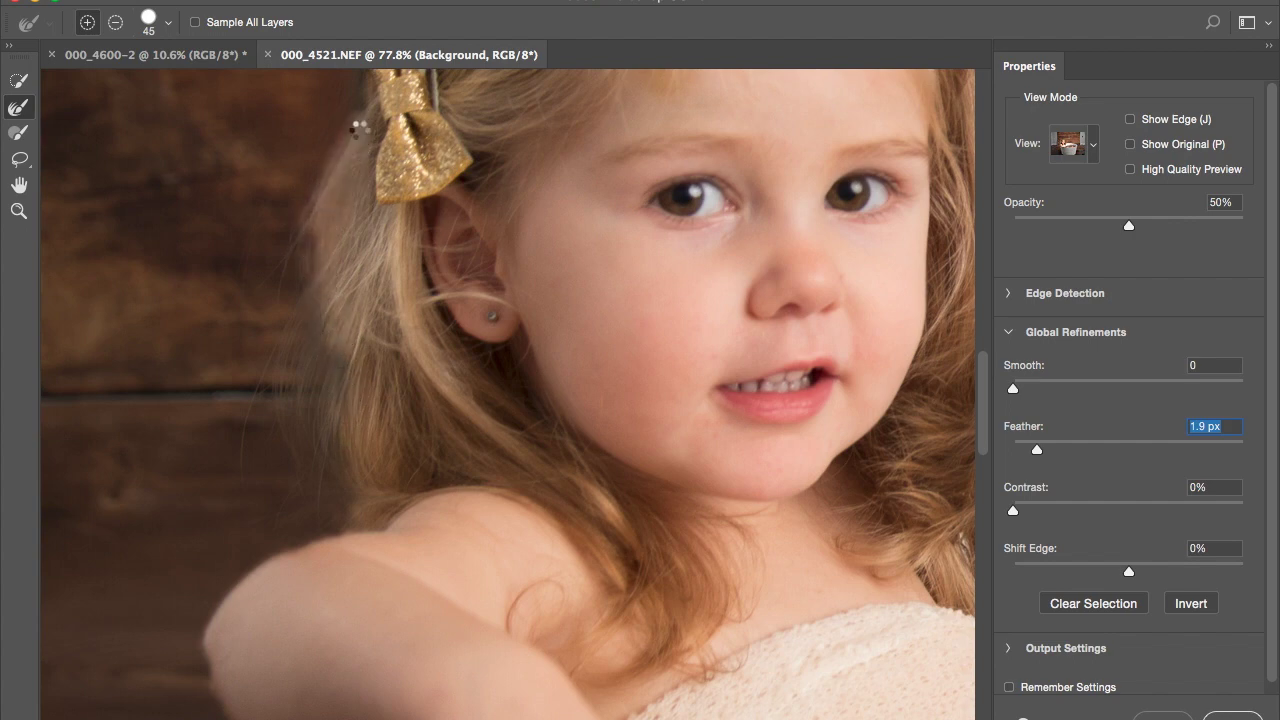
scroll(359, 130, up, 5)
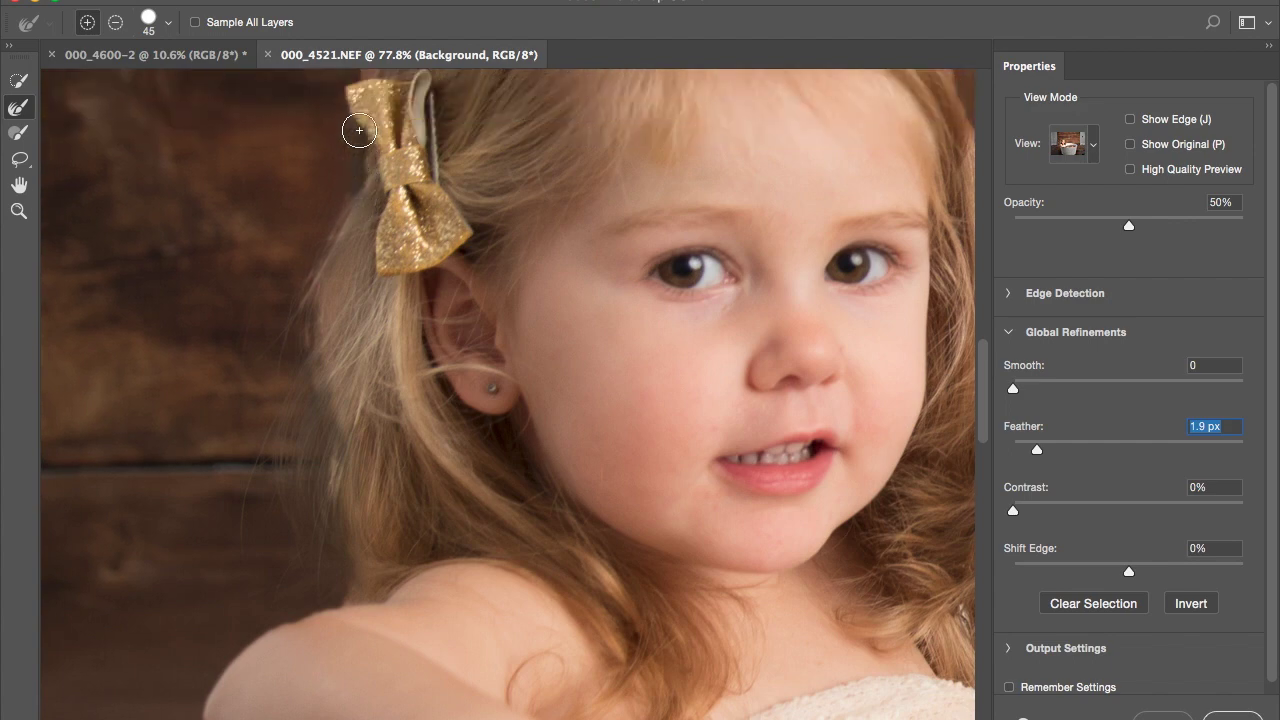
scroll(354, 166, up, 3)
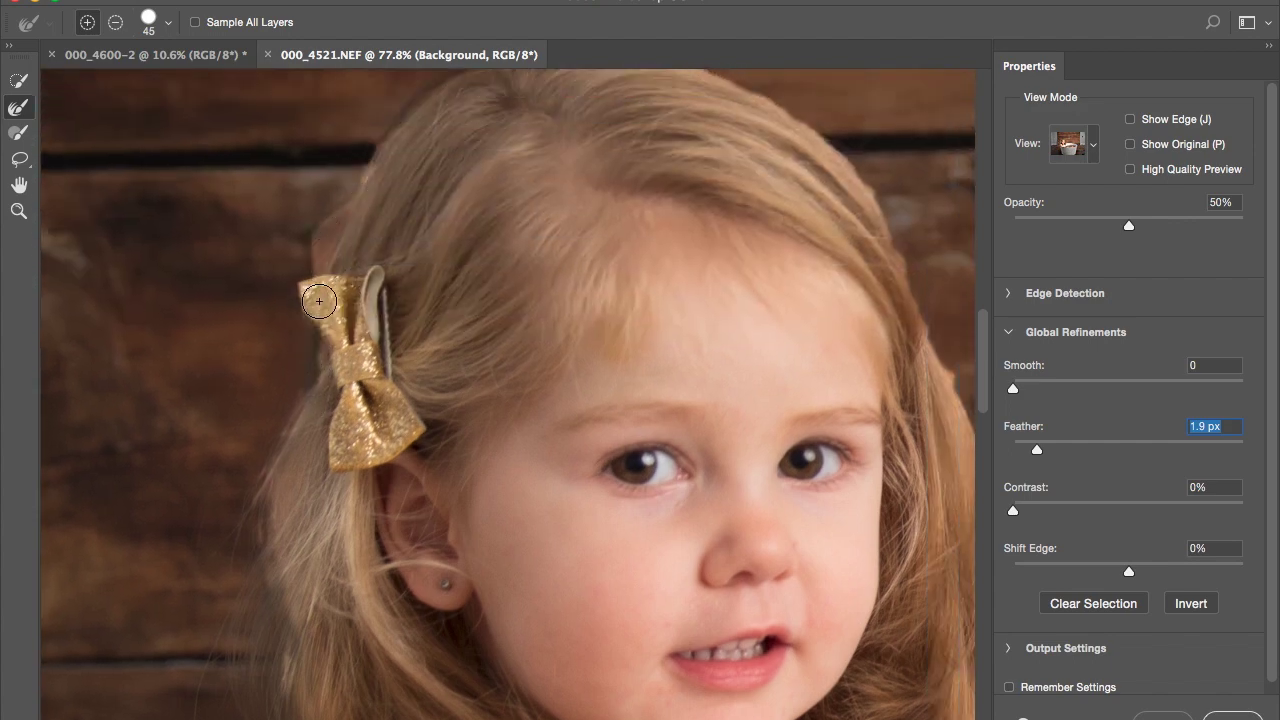
drag(377, 231, 314, 257)
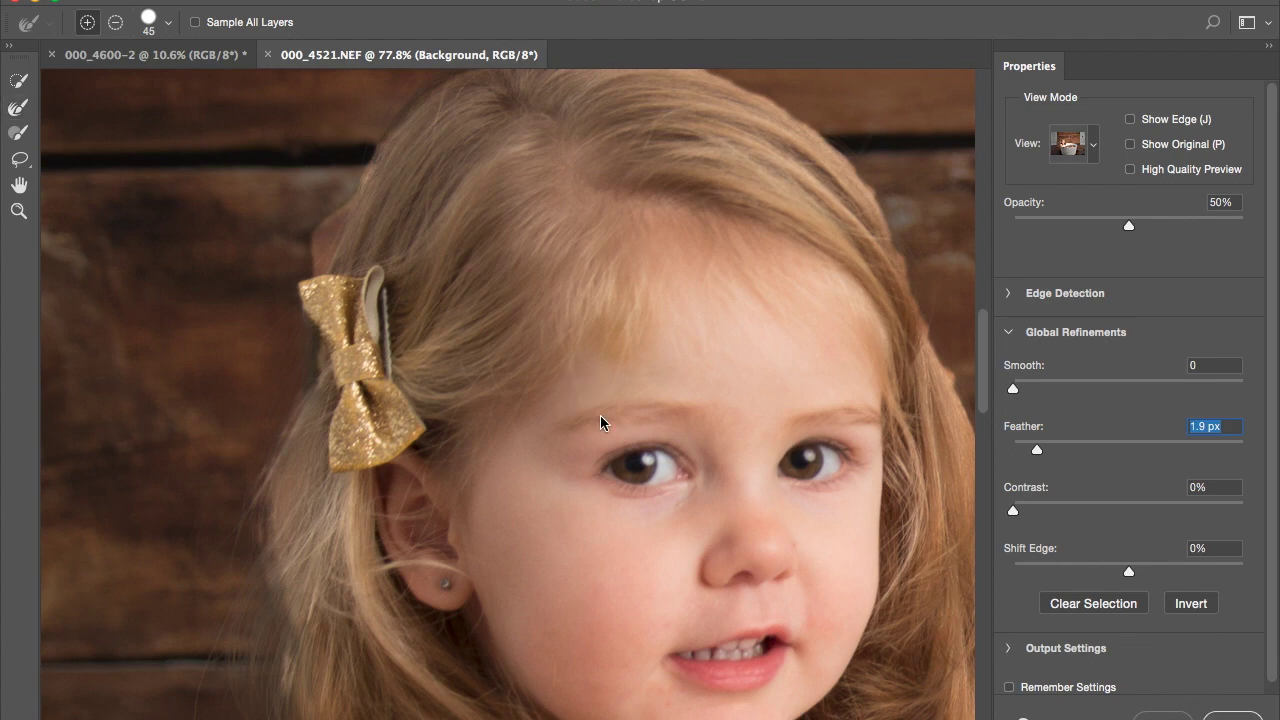
key(Return)
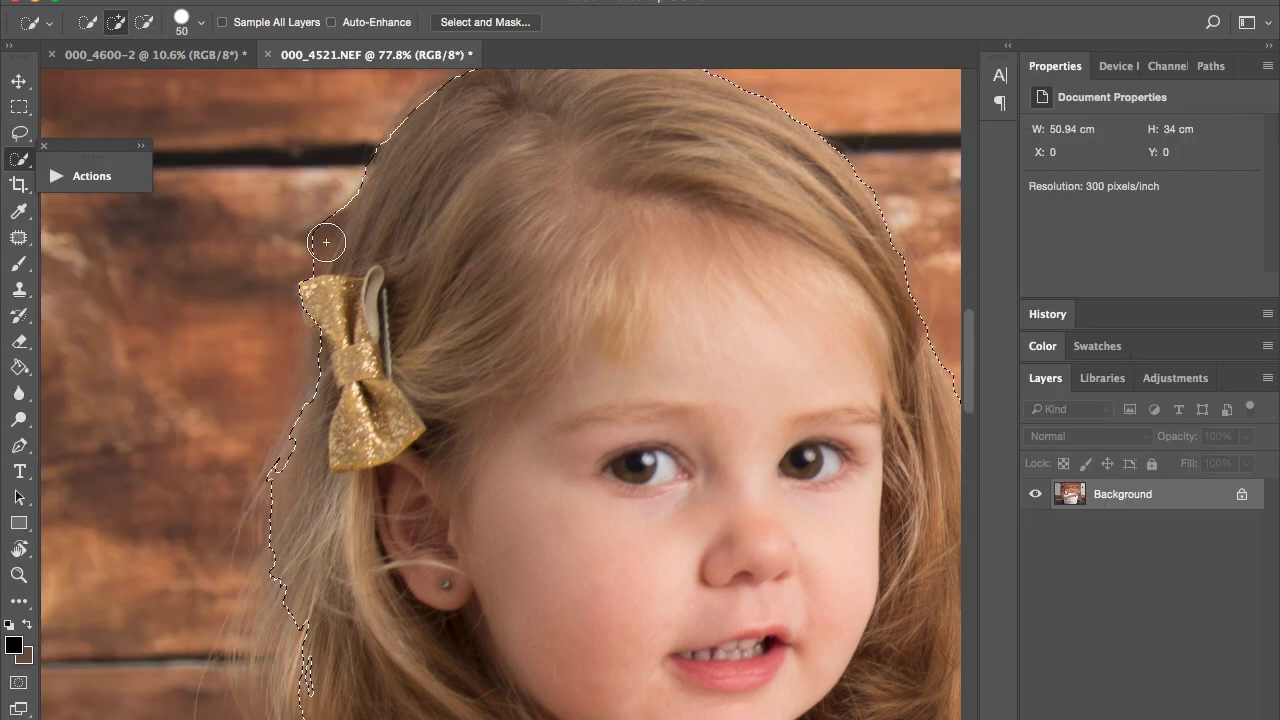
- Subtract the backdrop patch above the bow from the selection, and refine the hair edge at the crown in Select and Mask
mouse_move(313, 237)
mouse_down()
mouse_move(318, 222)
mouse_move(363, 249)
mouse_up()
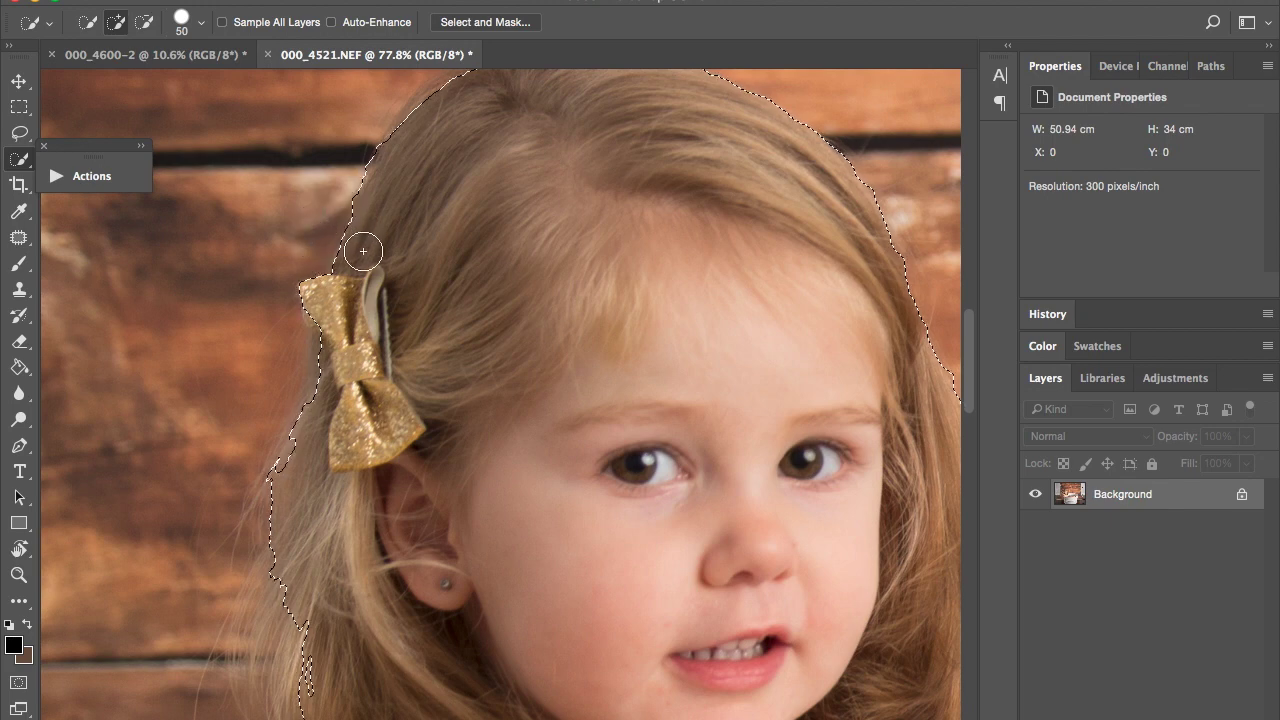
click(483, 21)
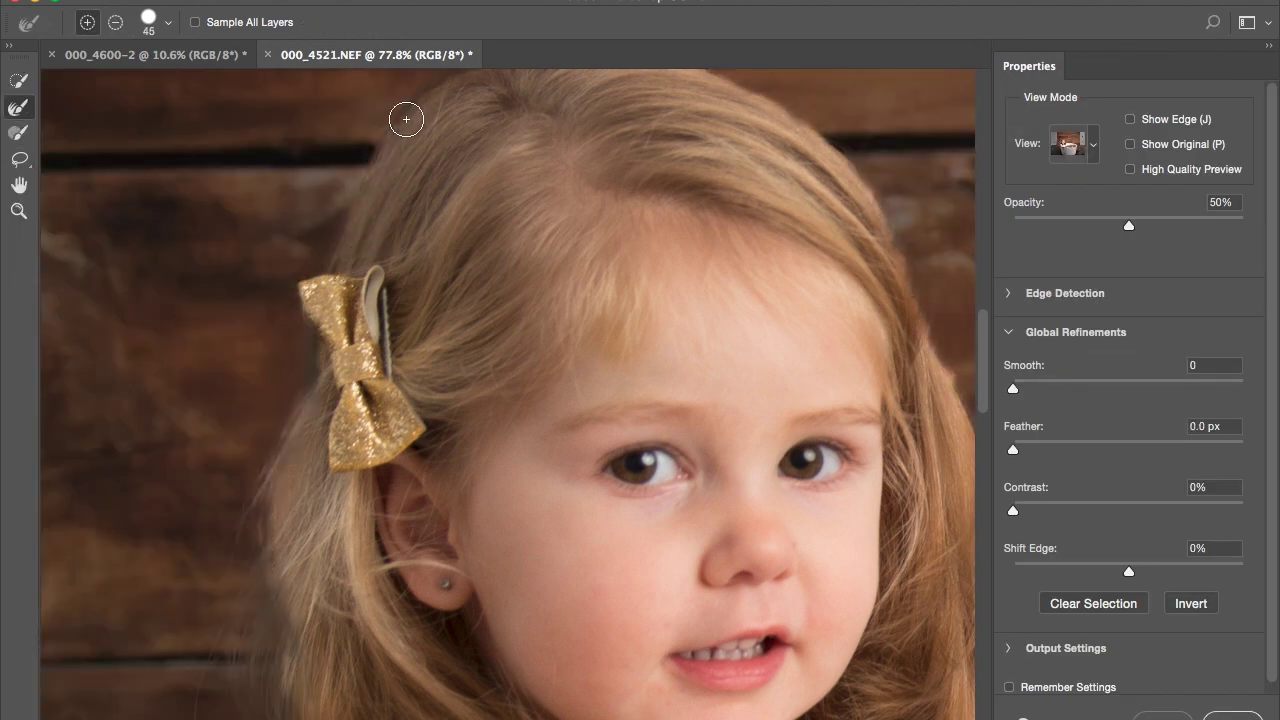
click(436, 99)
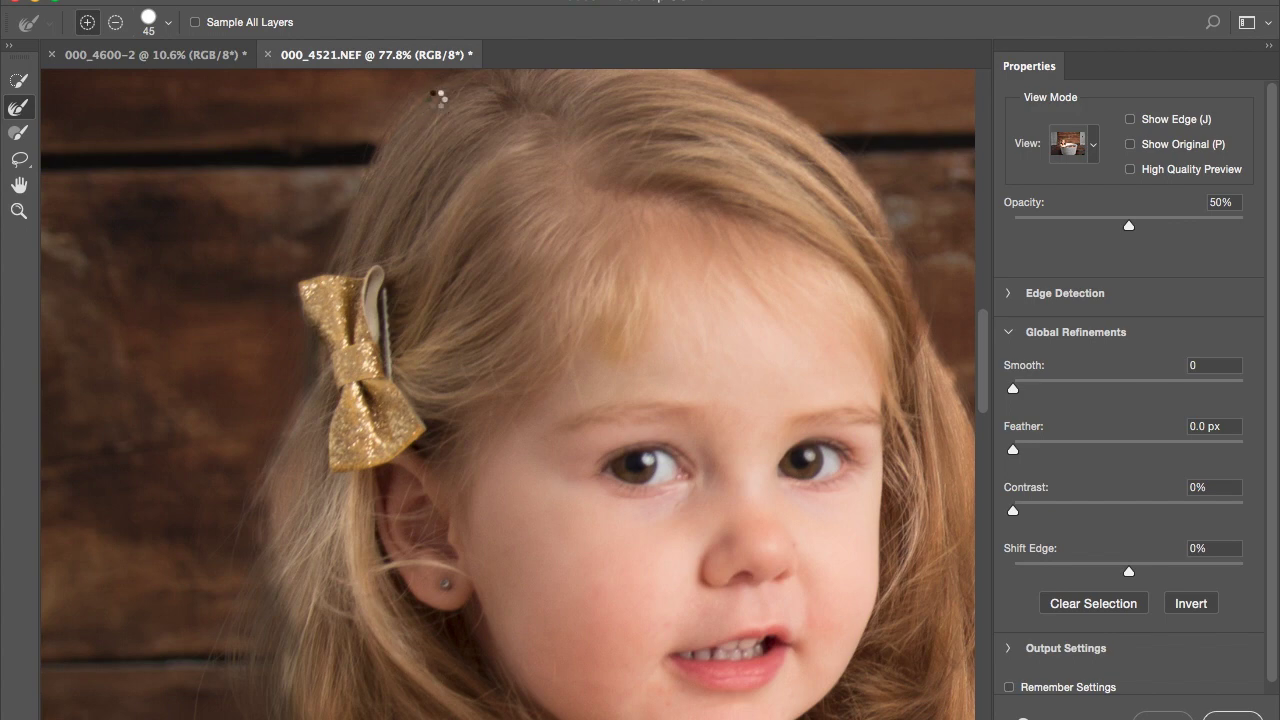
scroll(436, 99, up, 3)
scroll(436, 99, right, 2)
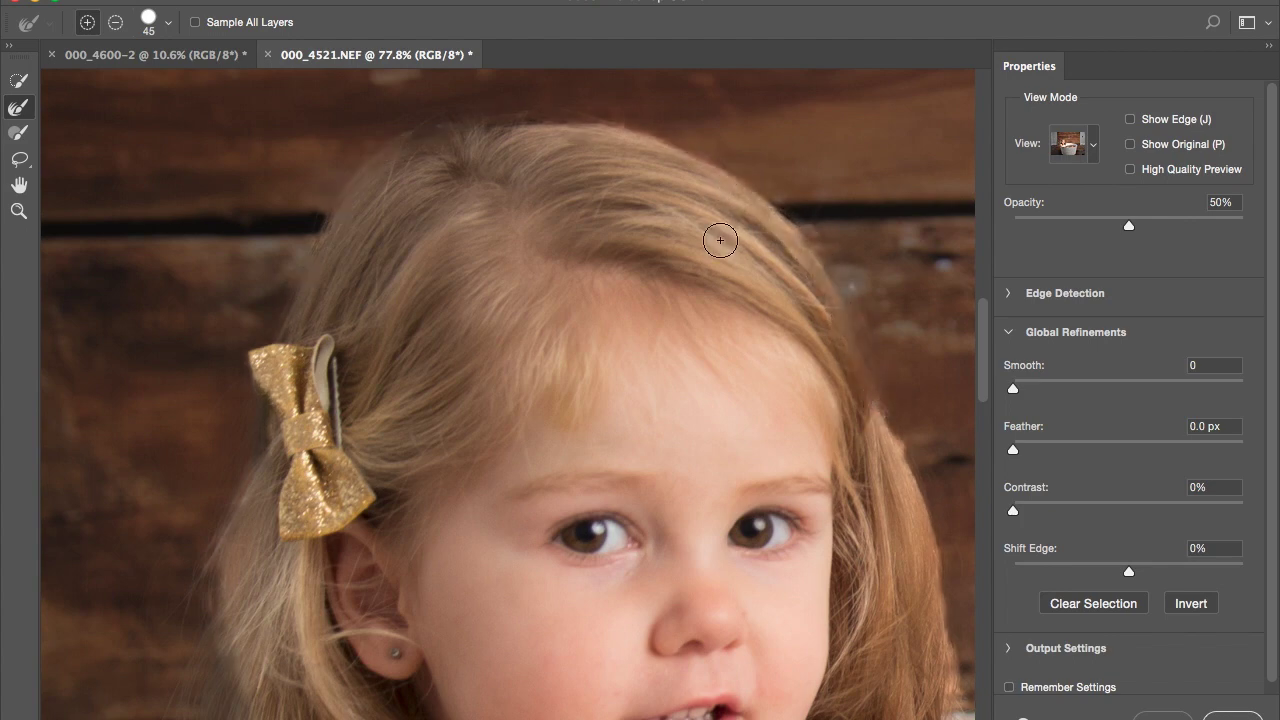
- Refine the long hair edge between the girl's forehead and the tub's back rim with the Refine Edge Brush
scroll(720, 240, right, 5)
scroll(720, 240, down, 4)
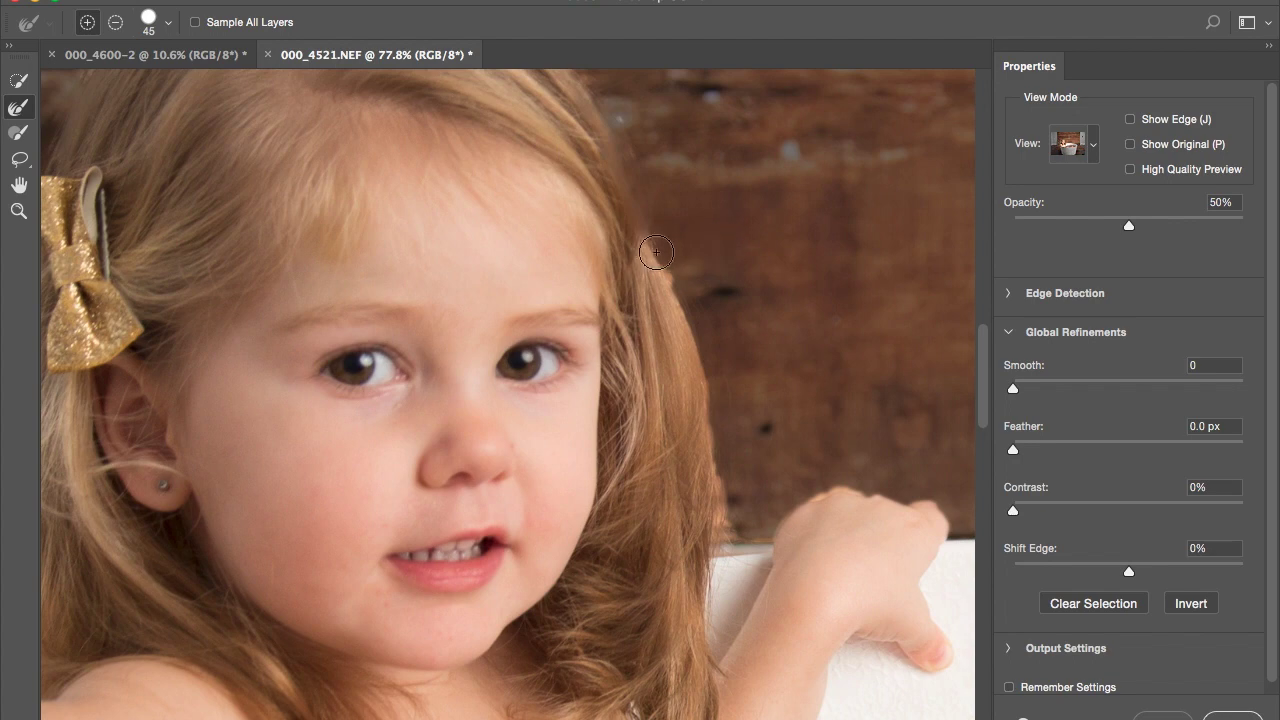
mouse_move(656, 252)
mouse_down()
mouse_move(692, 320)
mouse_move(720, 531)
mouse_up()
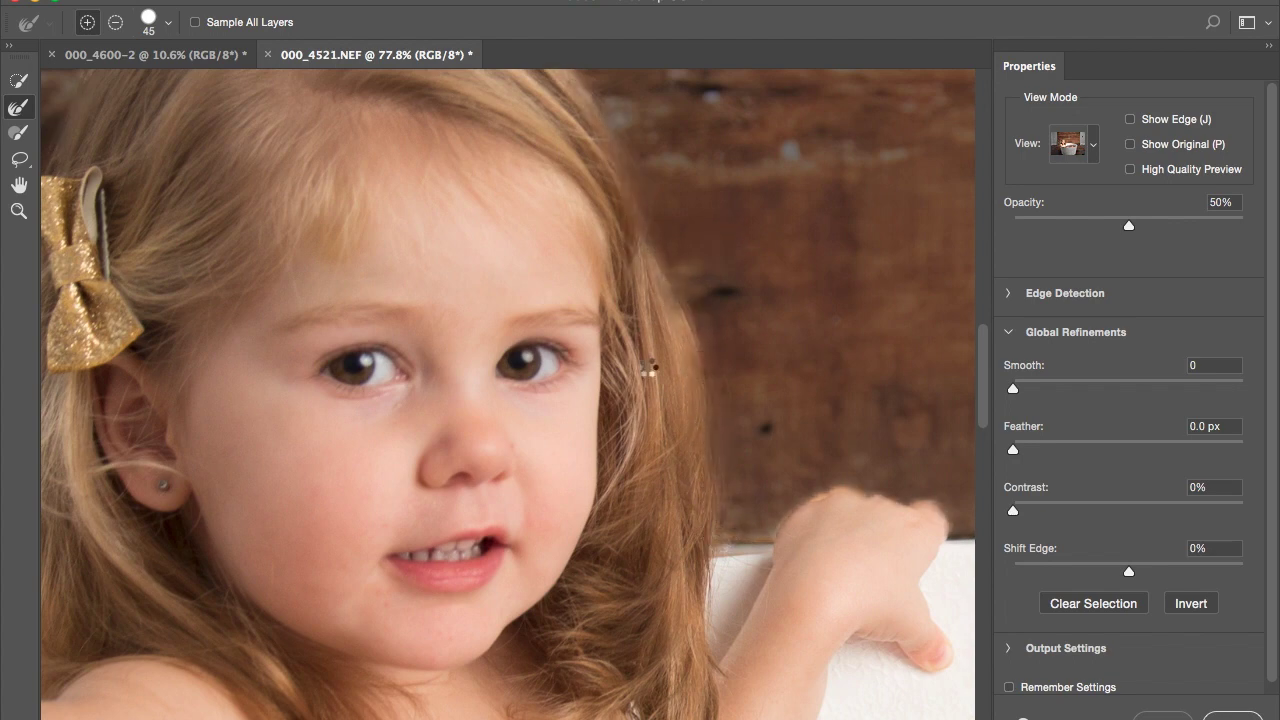
- Examine the masked edge around both hands, the tub rim, the foot and the bent arm
scroll(645, 362, down, 5)
scroll(645, 362, right, 5)
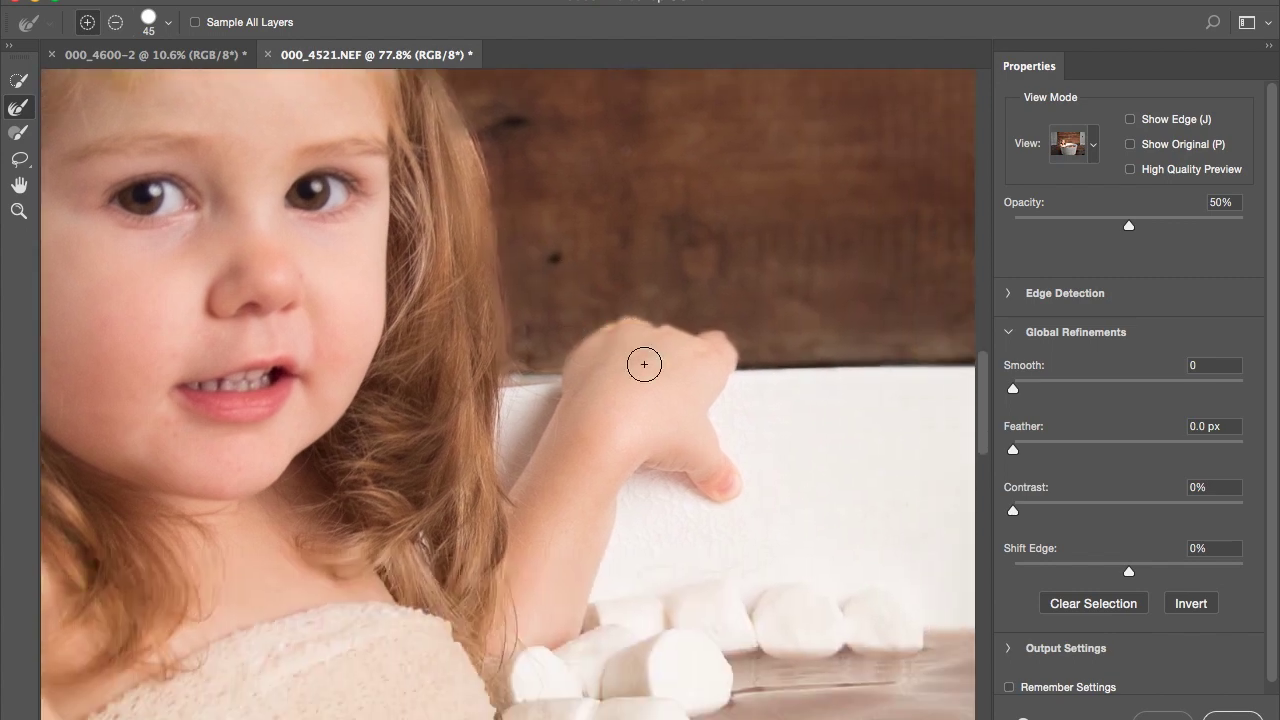
scroll(644, 364, right, 2)
scroll(644, 364, up, 3)
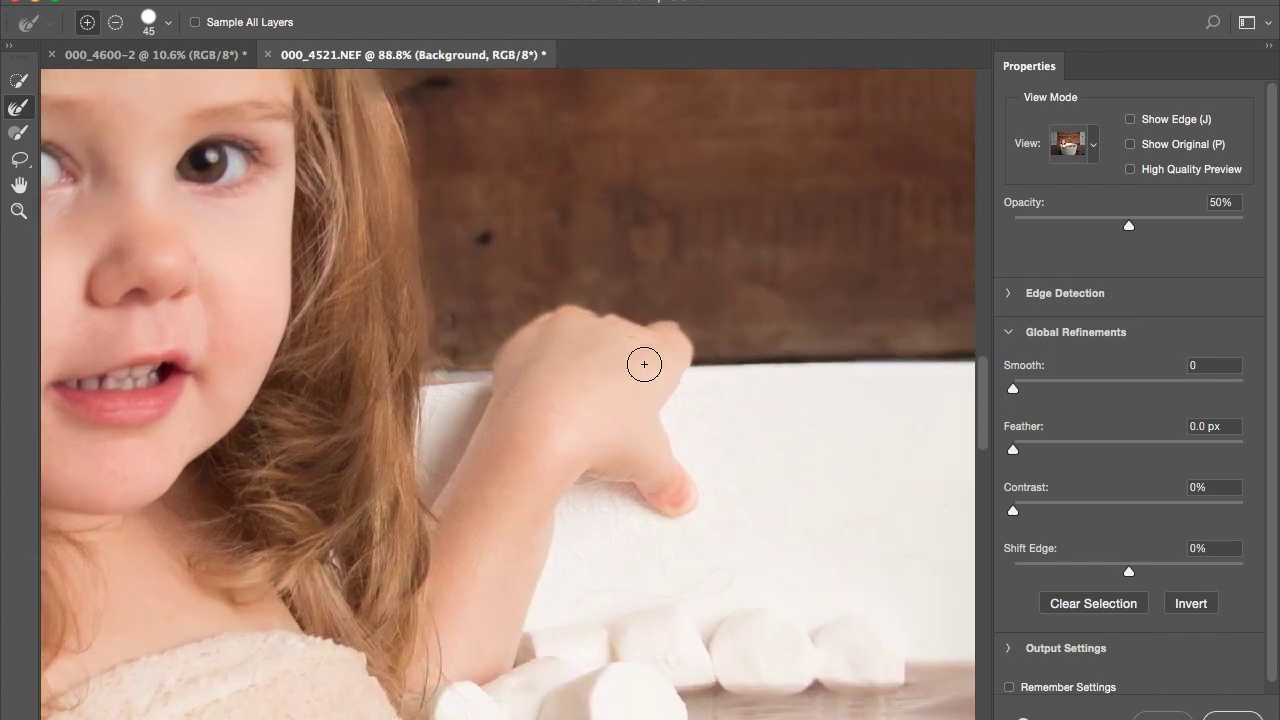
scroll(679, 325, down, 3)
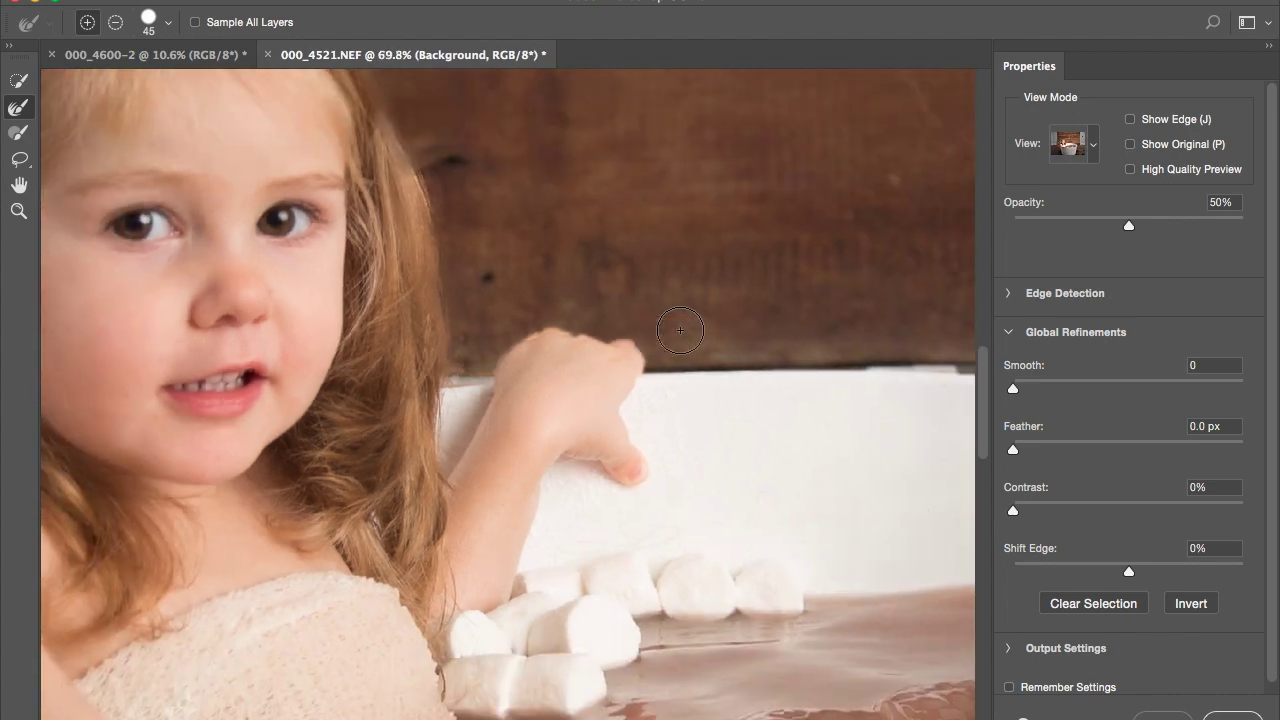
scroll(680, 328, right, 4)
scroll(680, 330, down, 8)
scroll(680, 330, right, 5)
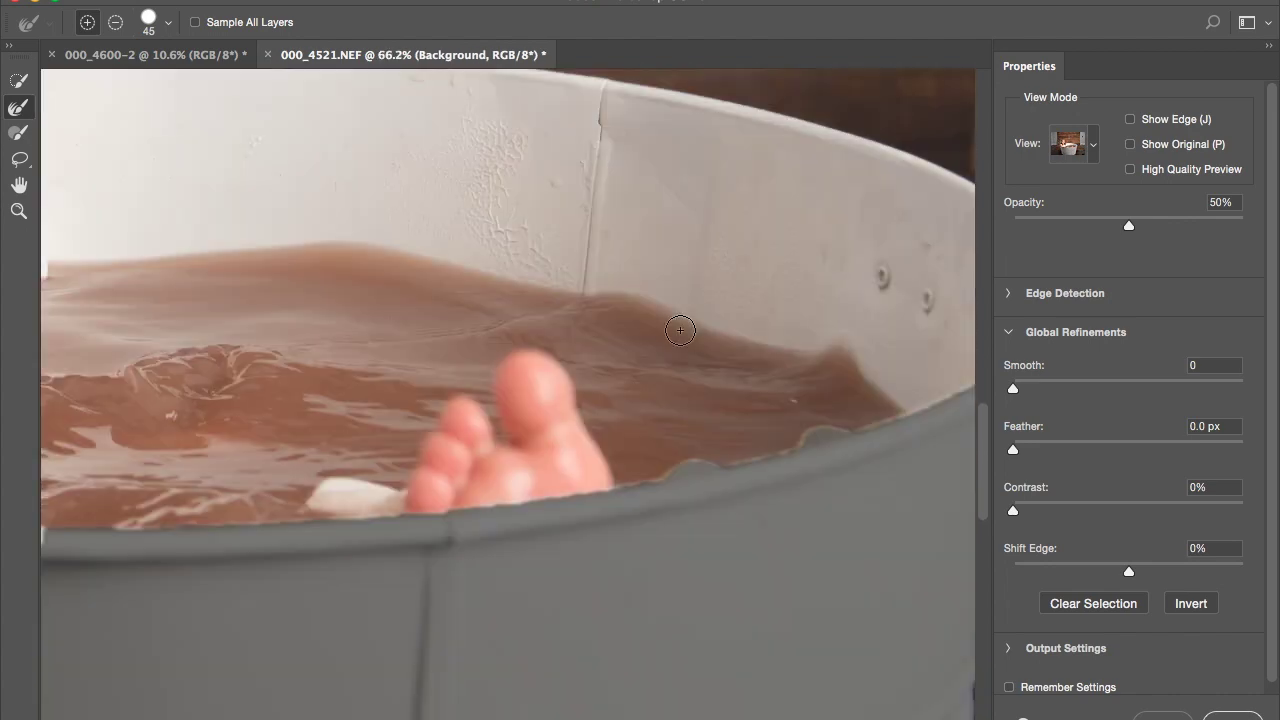
scroll(680, 330, left, 4)
scroll(680, 330, left, 2)
scroll(680, 330, up, 10)
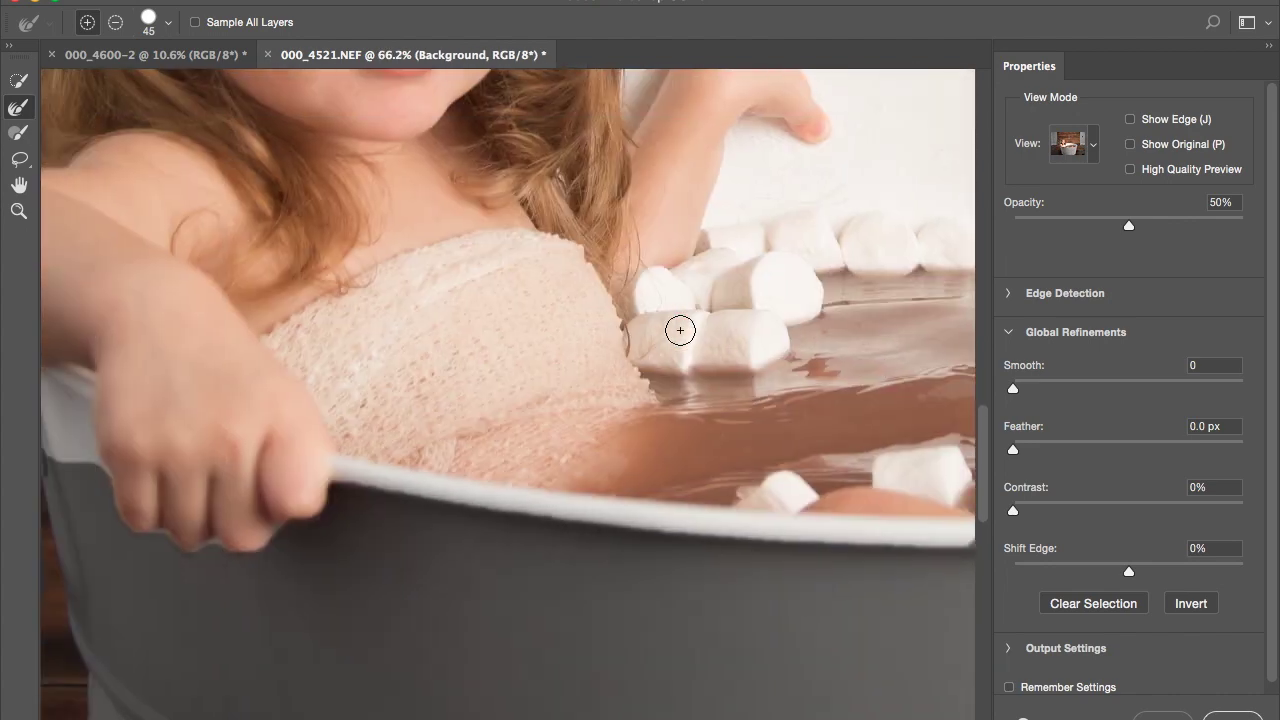
scroll(680, 330, up, 3)
scroll(680, 330, left, 4)
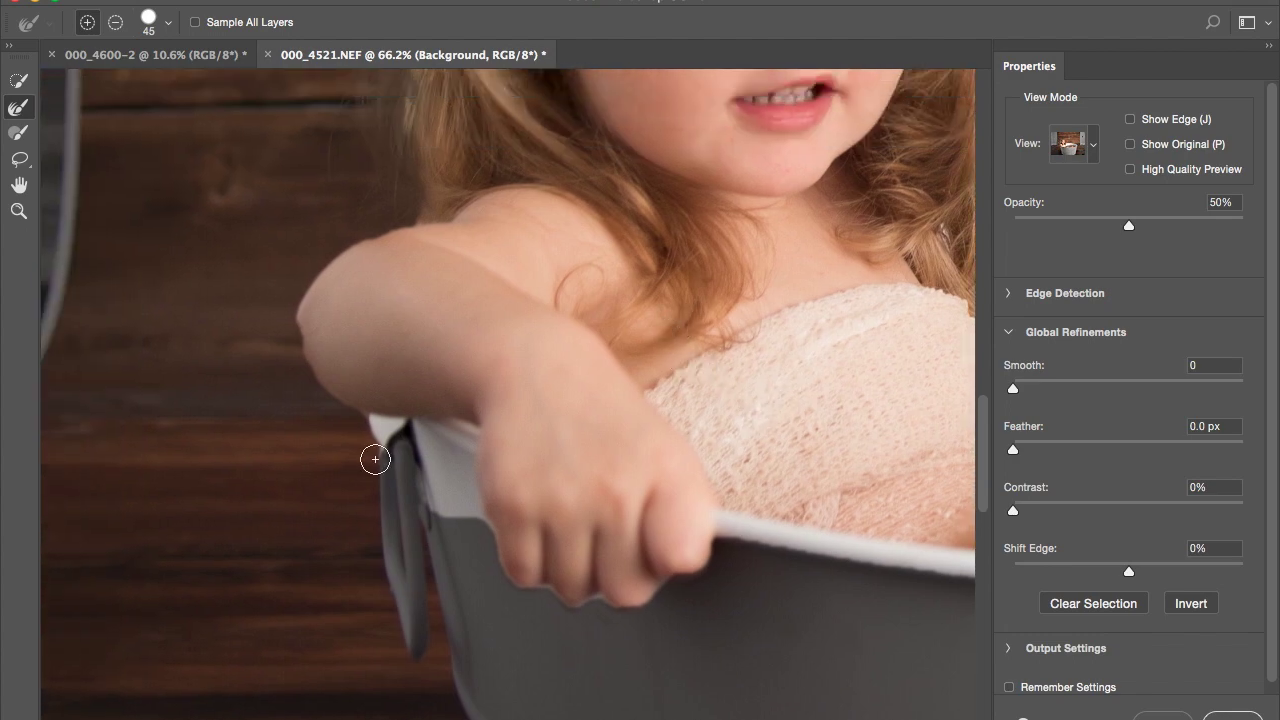
scroll(642, 398, right, 4)
scroll(642, 398, up, 1)
scroll(642, 398, down, 5)
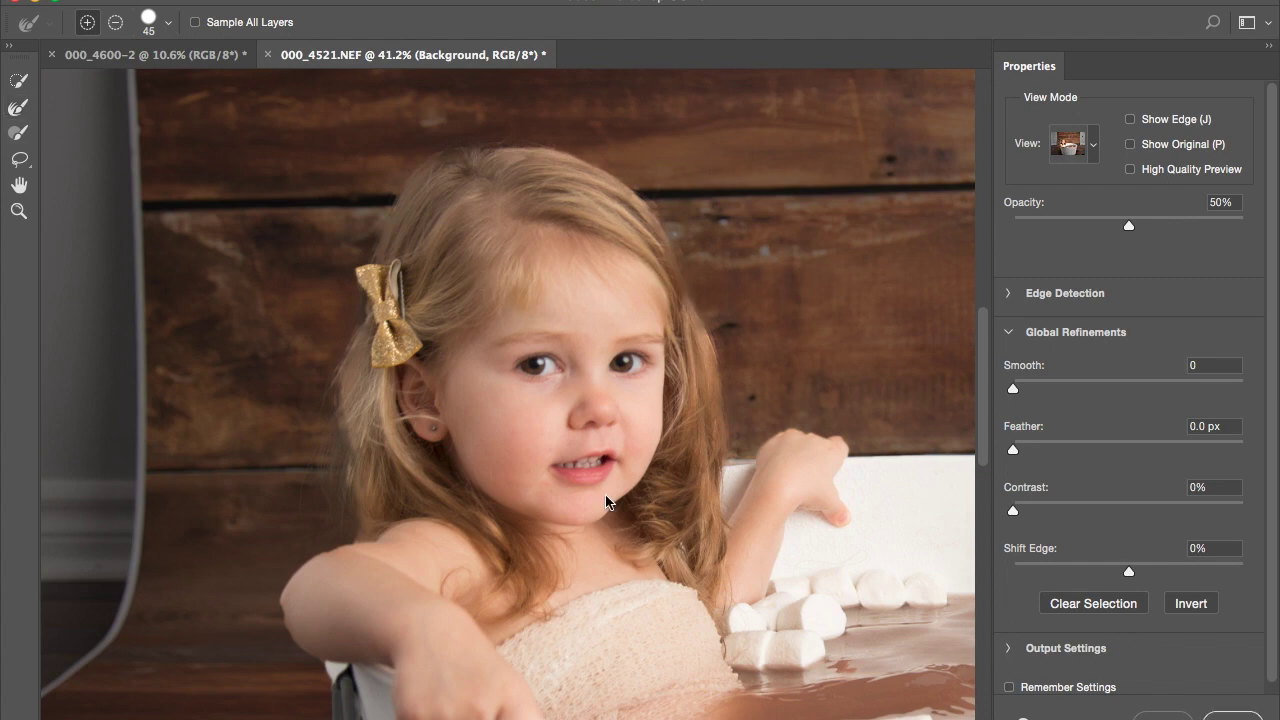
- Apply the refined selection and paste the cut-out girl and tub interior into 000_4600-2 as a new layer
key(Return)
scroll(606, 500, down, 2)
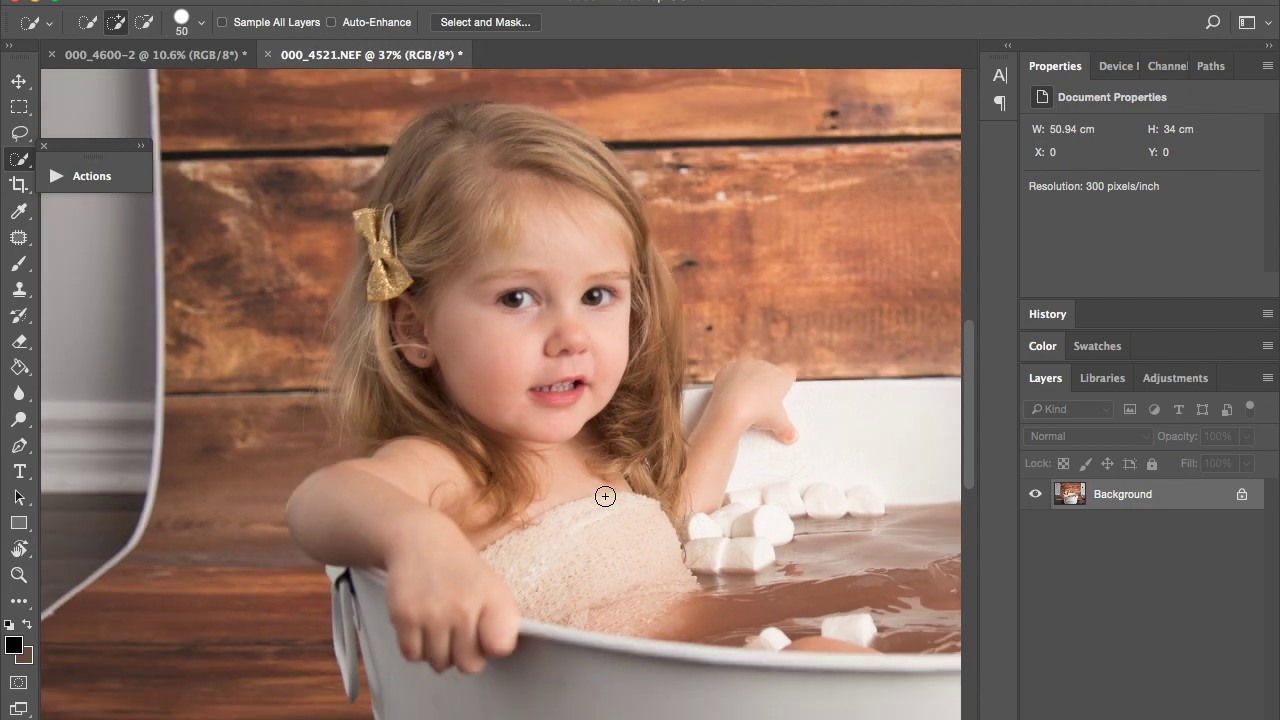
scroll(605, 496, down, 4)
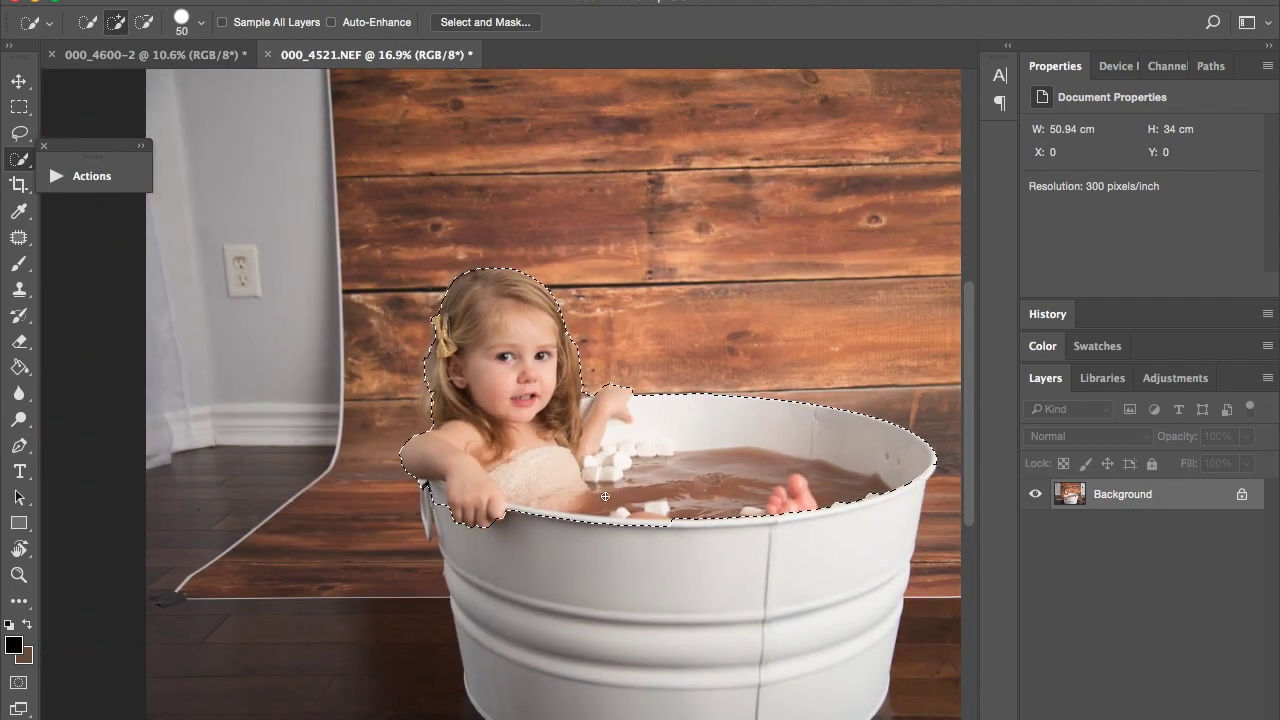
click(186, 57)
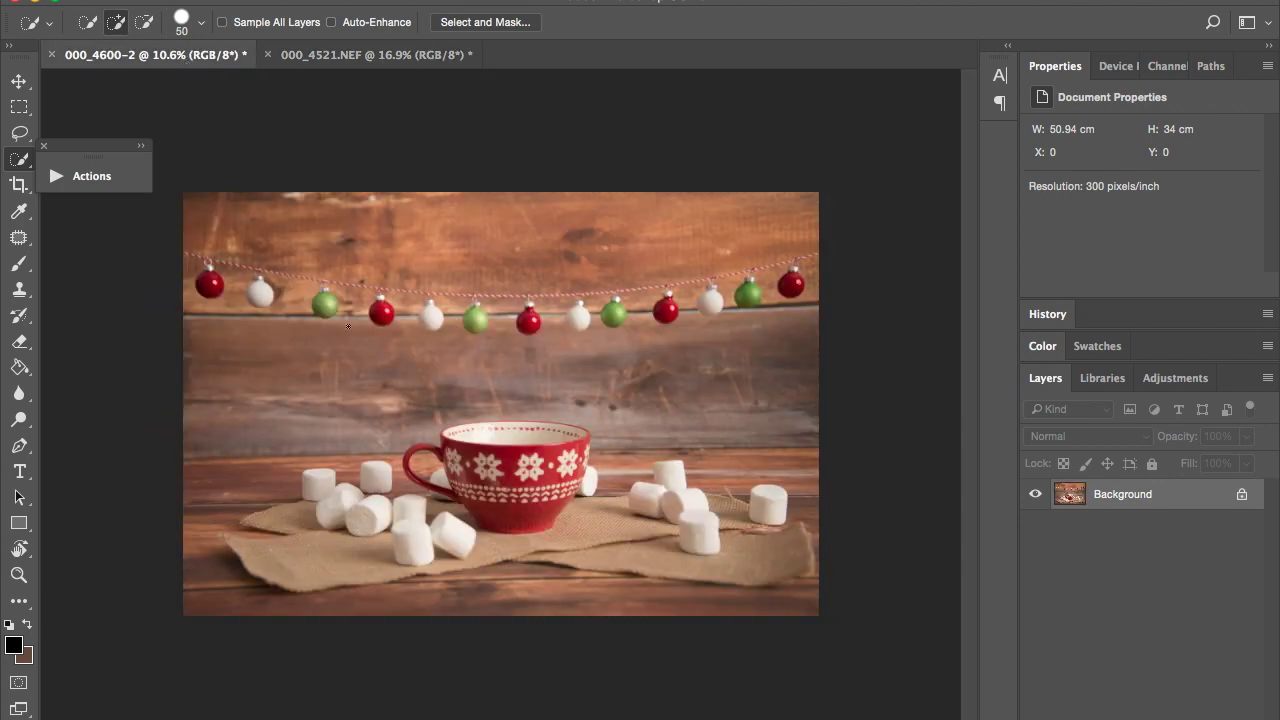
key(ctrl+v)
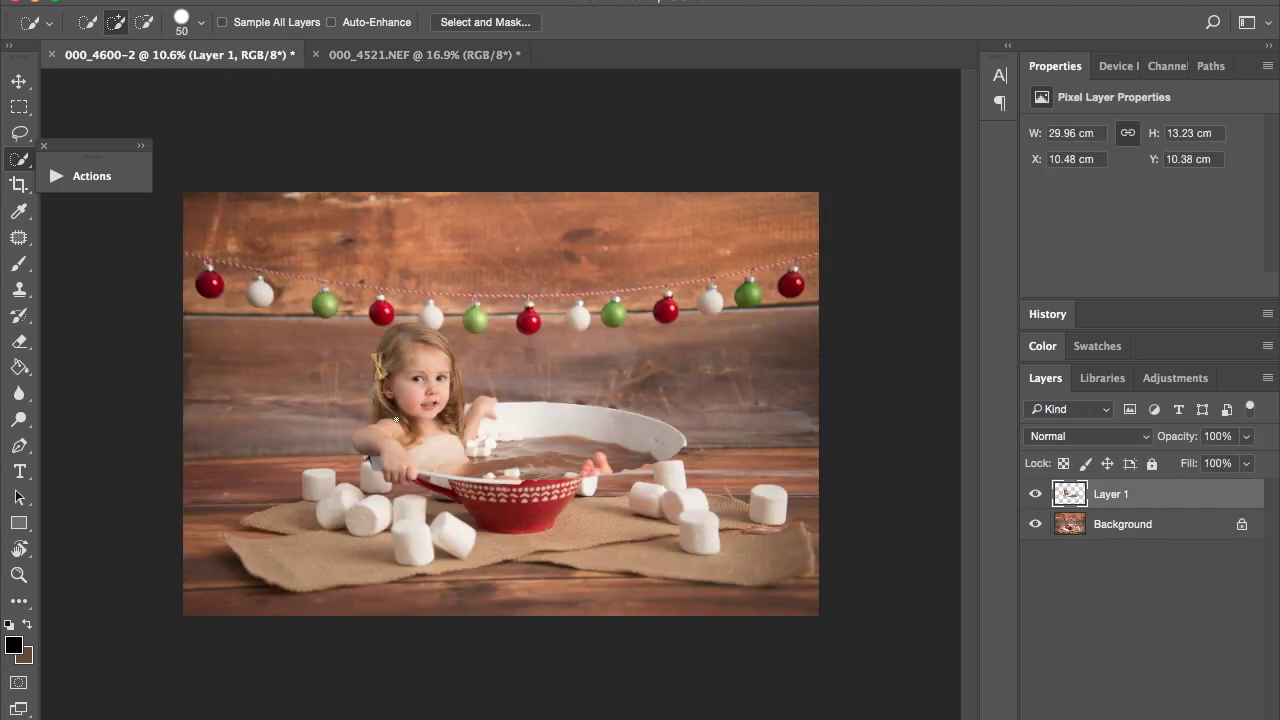
- Scale the pasted girl layer down to about 48% with Free Transform and place it over the red mug's opening
key(ctrl+t)
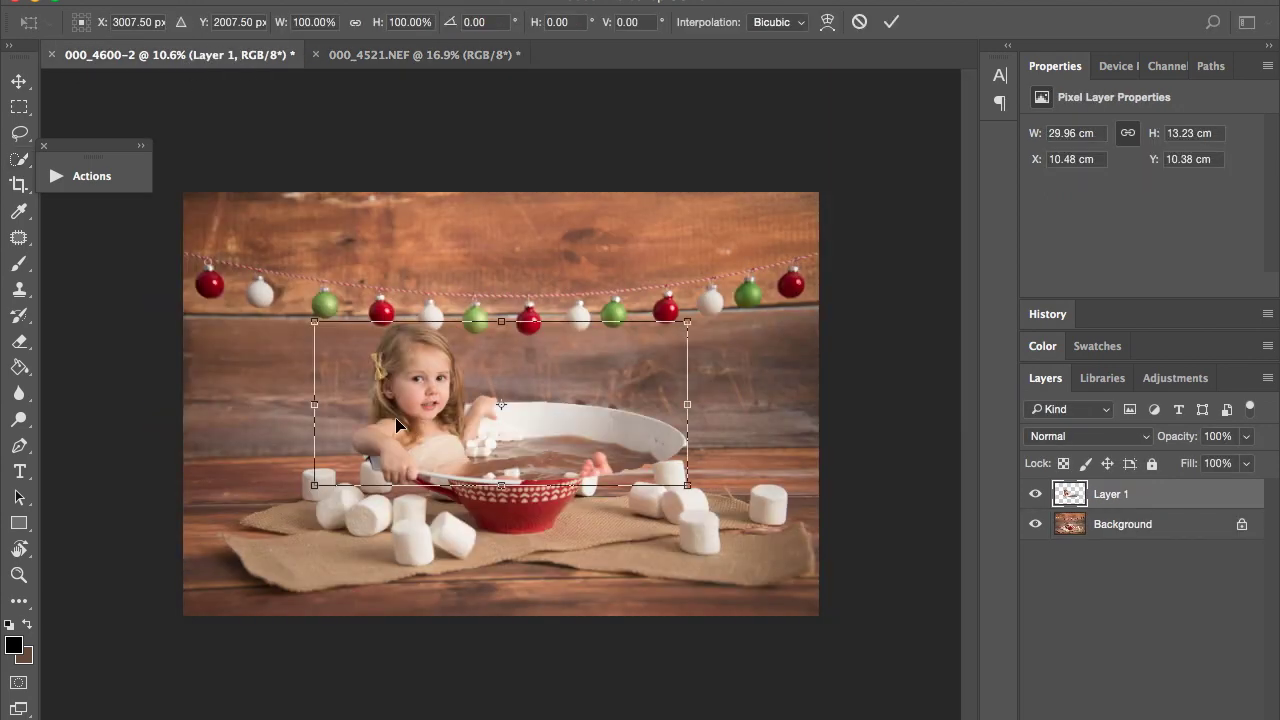
key(ctrl+0)
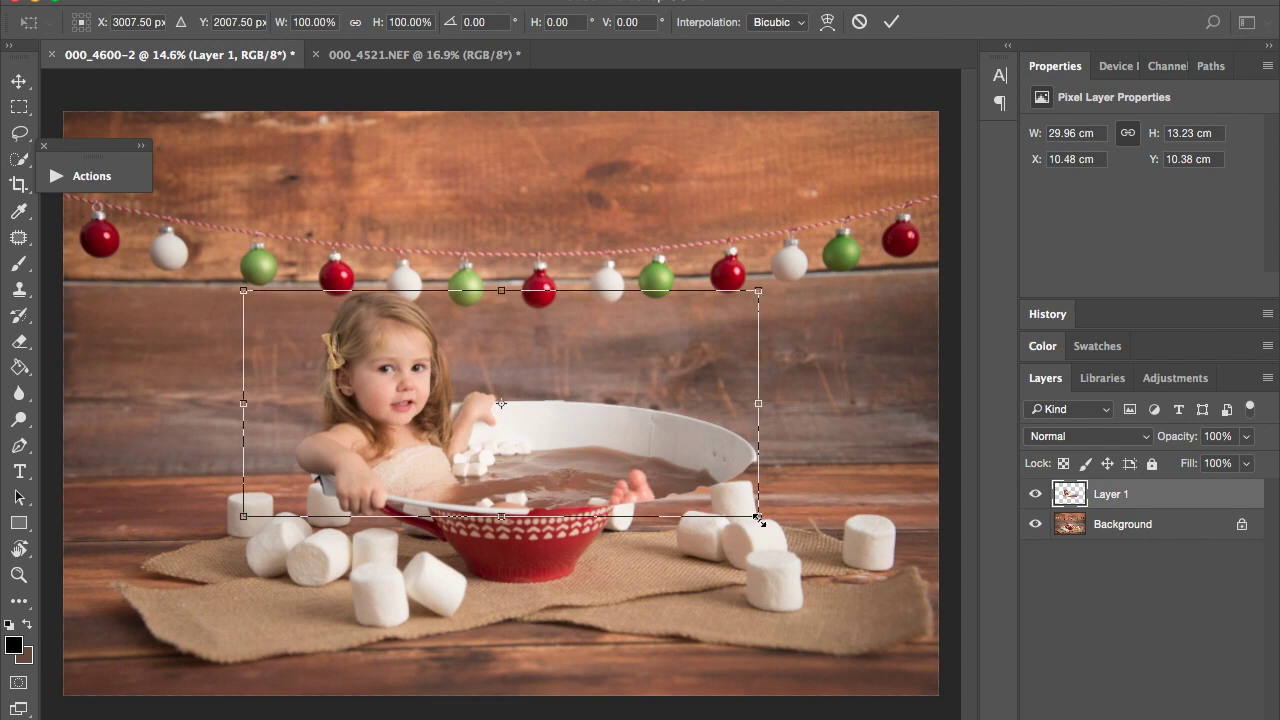
drag(758, 518, 598, 430)
drag(665, 468, 631, 452)
scroll(590, 435, up, 2)
drag(570, 387, 577, 408)
drag(638, 476, 643, 482)
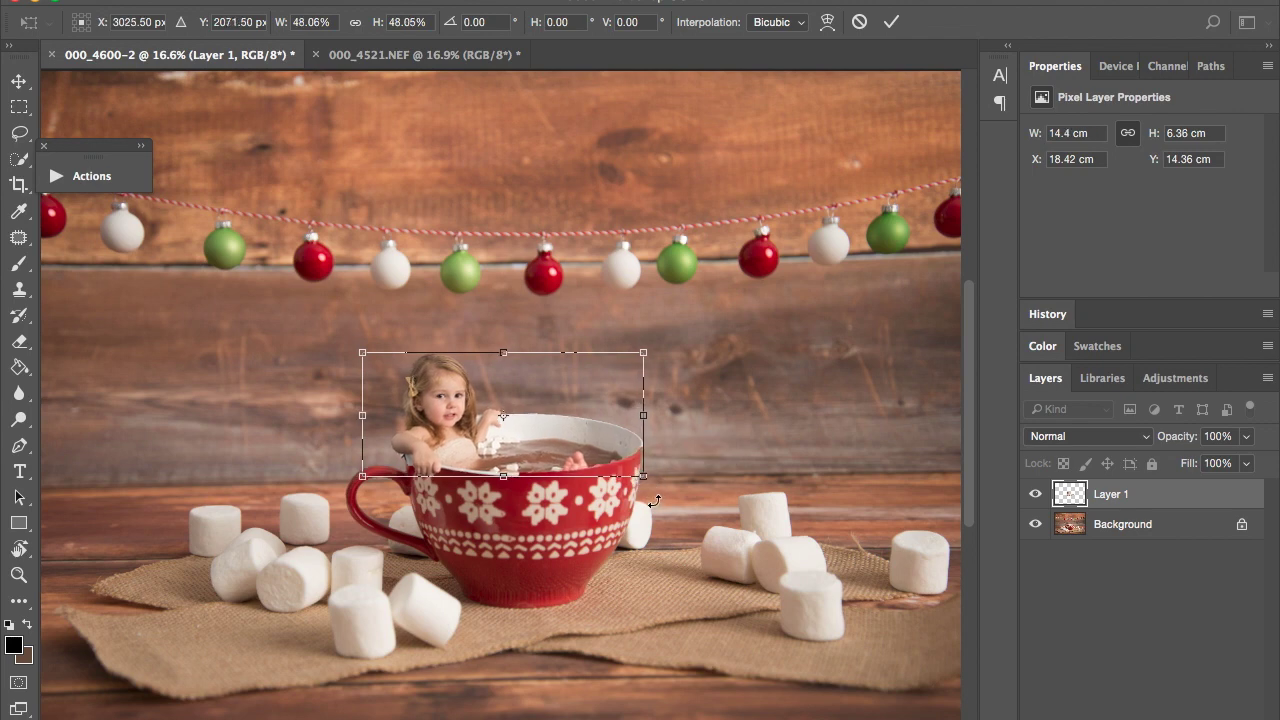
- Rotate the girl layer by about 1.49°, align it with the mug's rim and commit the transform
drag(653, 507, 652, 509)
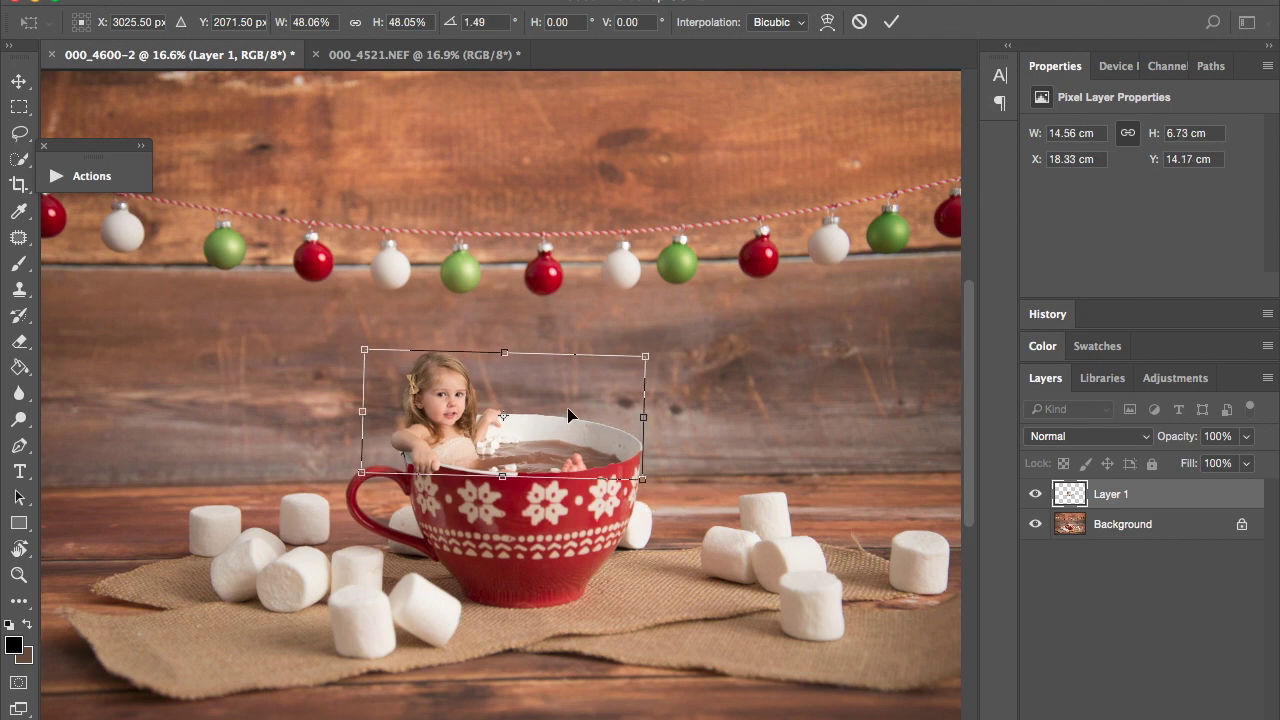
mouse_move(568, 443)
mouse_down()
mouse_move(612, 378)
mouse_move(772, 392)
mouse_move(587, 442)
mouse_move(561, 429)
mouse_move(576, 436)
mouse_up()
key(super+0)
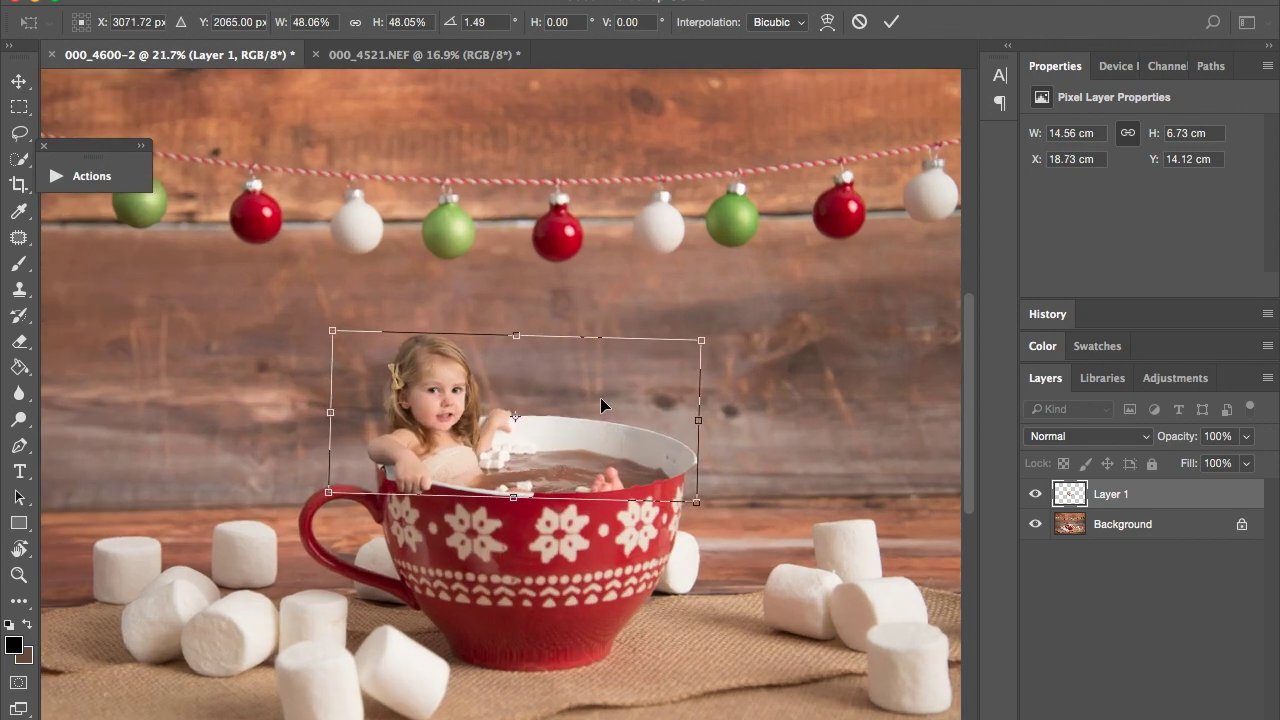
scroll(600, 397, down, 1)
mouse_move(601, 399)
mouse_down()
mouse_move(584, 381)
mouse_move(585, 395)
mouse_up()
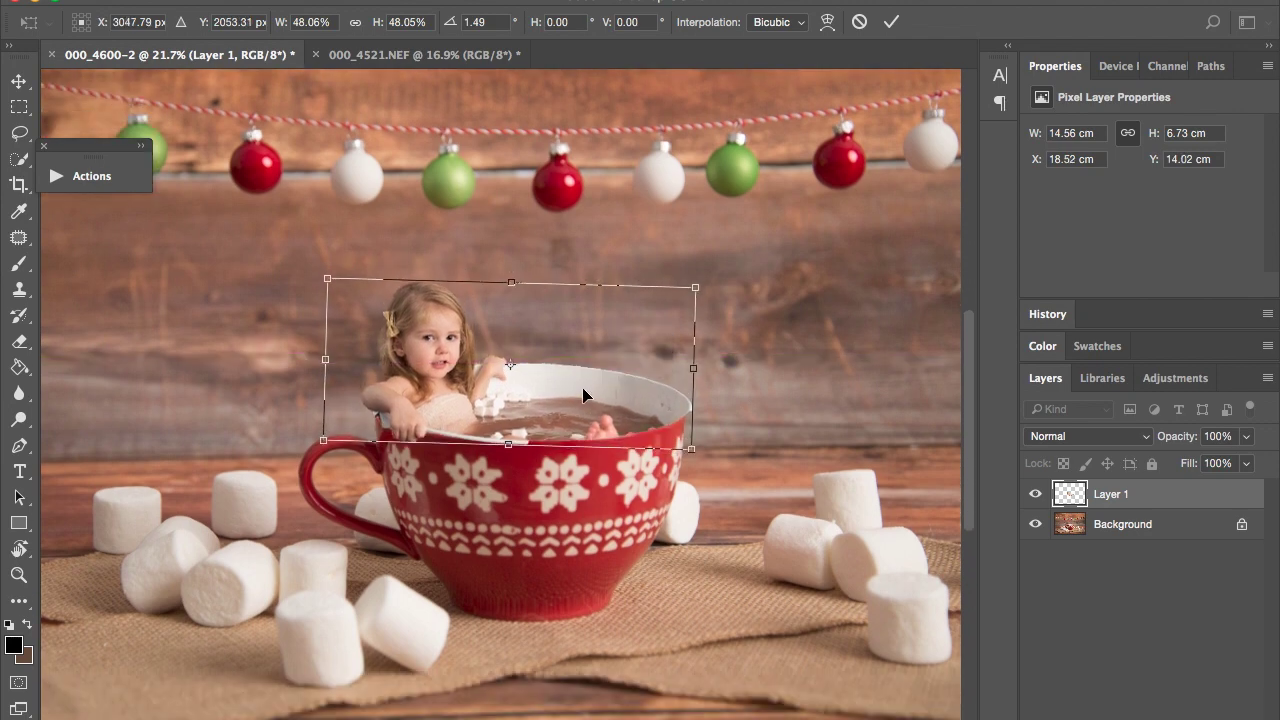
key(Return)
key(w)
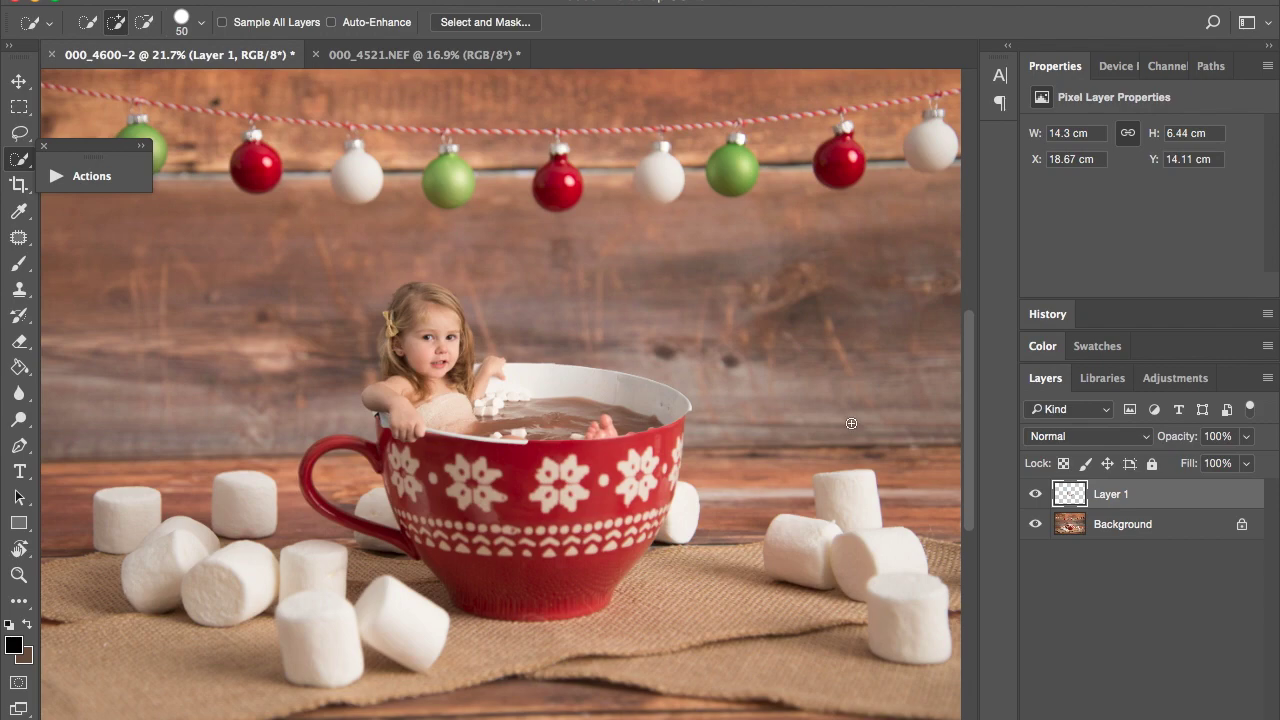
- Examine how the girl's hair, hands and the tub rim blend with the mug and the backdrop
scroll(857, 426, up, 5)
scroll(830, 450, up, 5)
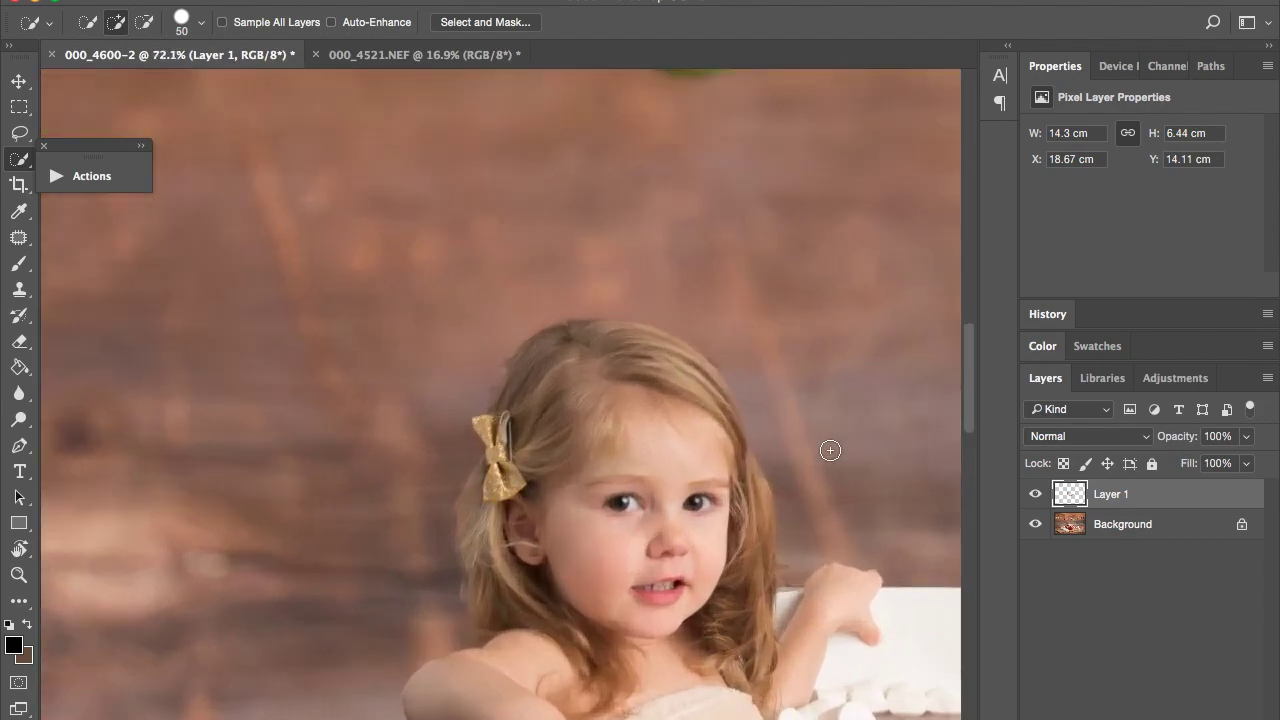
scroll(830, 450, up, 2)
scroll(590, 355, right, 3)
scroll(590, 355, down, 2)
scroll(619, 350, down, 2)
scroll(619, 350, right, 1)
scroll(714, 386, down, 4)
scroll(714, 386, right, 2)
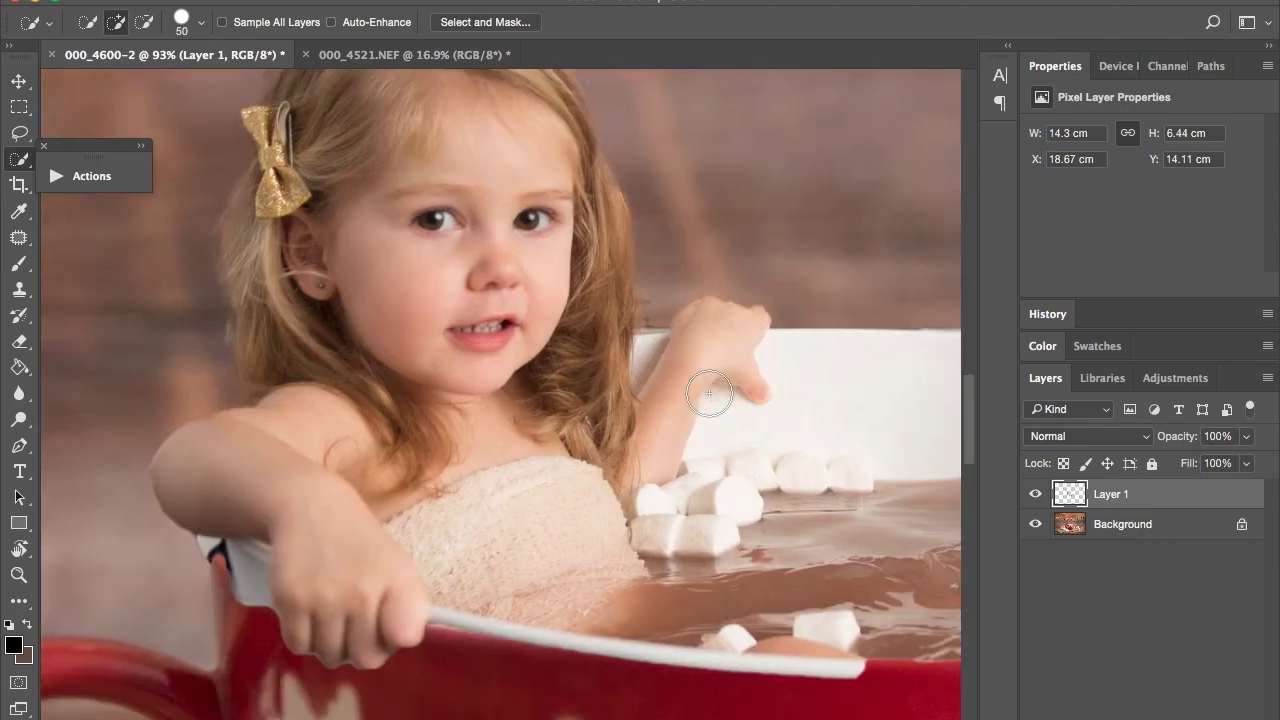
scroll(709, 394, down, 6)
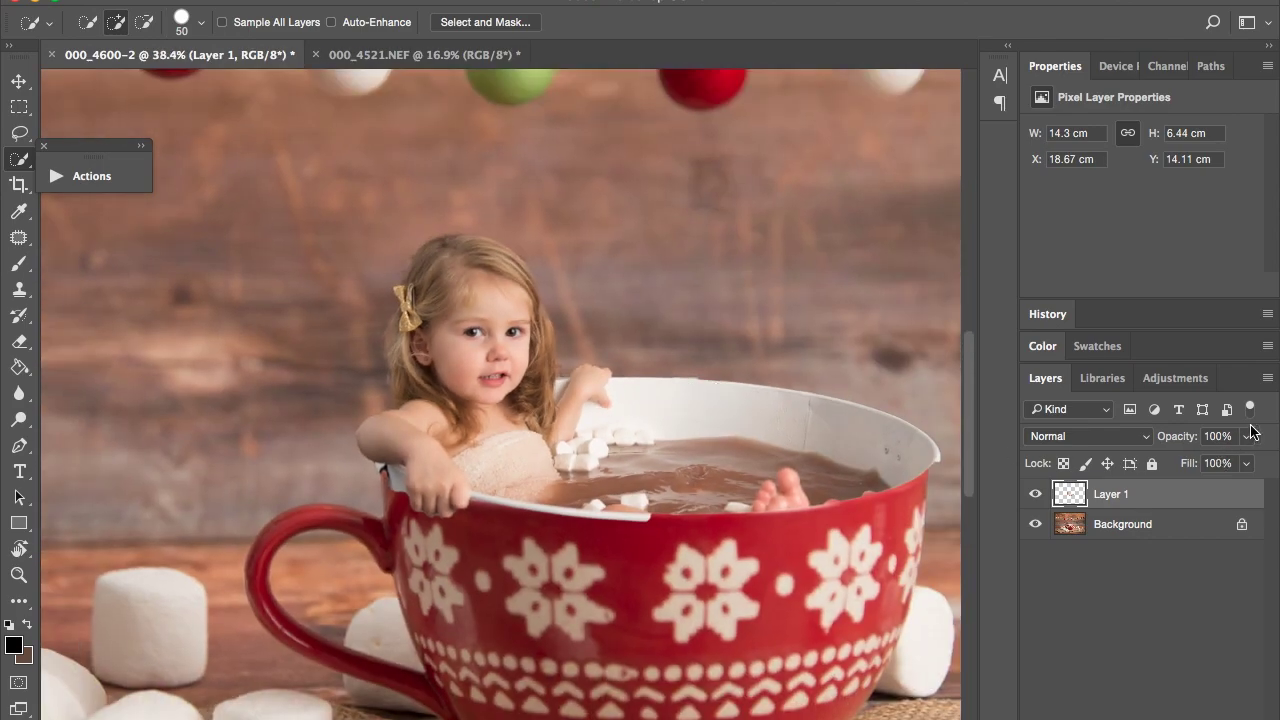
- Lower the girl layer's opacity to 55% so the mug's rim shows through it
click(1252, 437)
drag(1250, 460, 1226, 466)
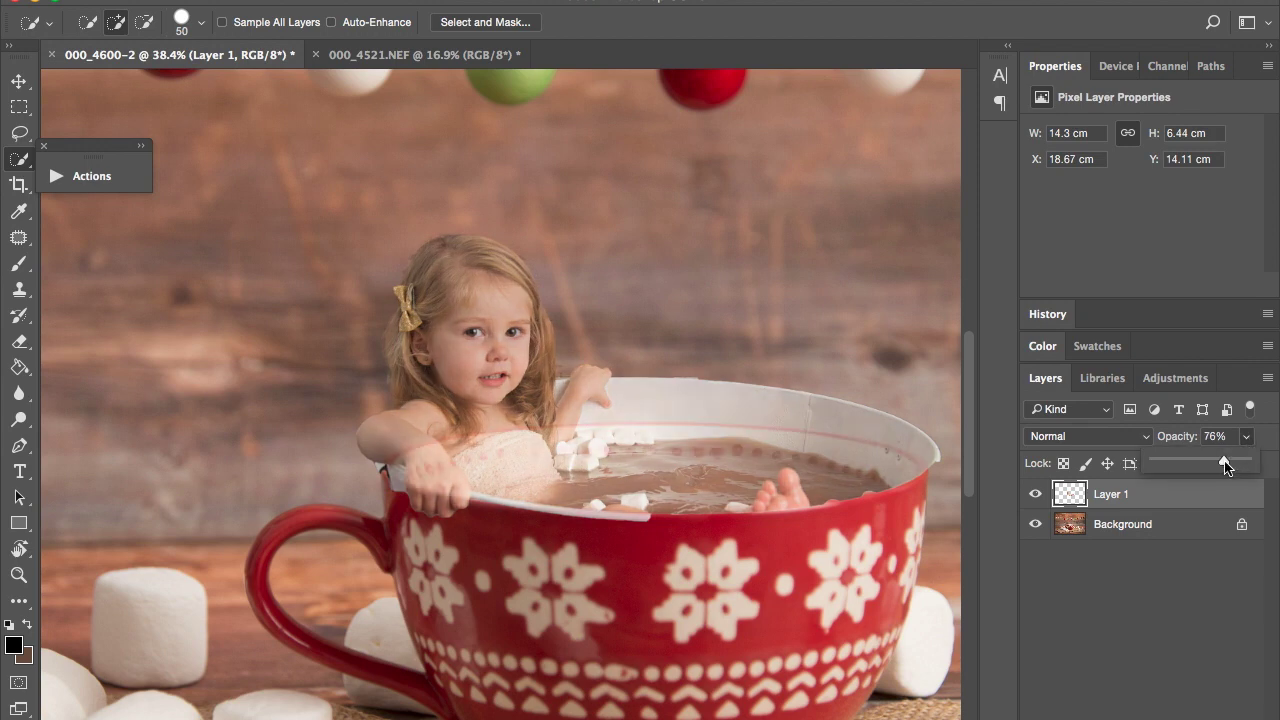
scroll(825, 482, right, 2)
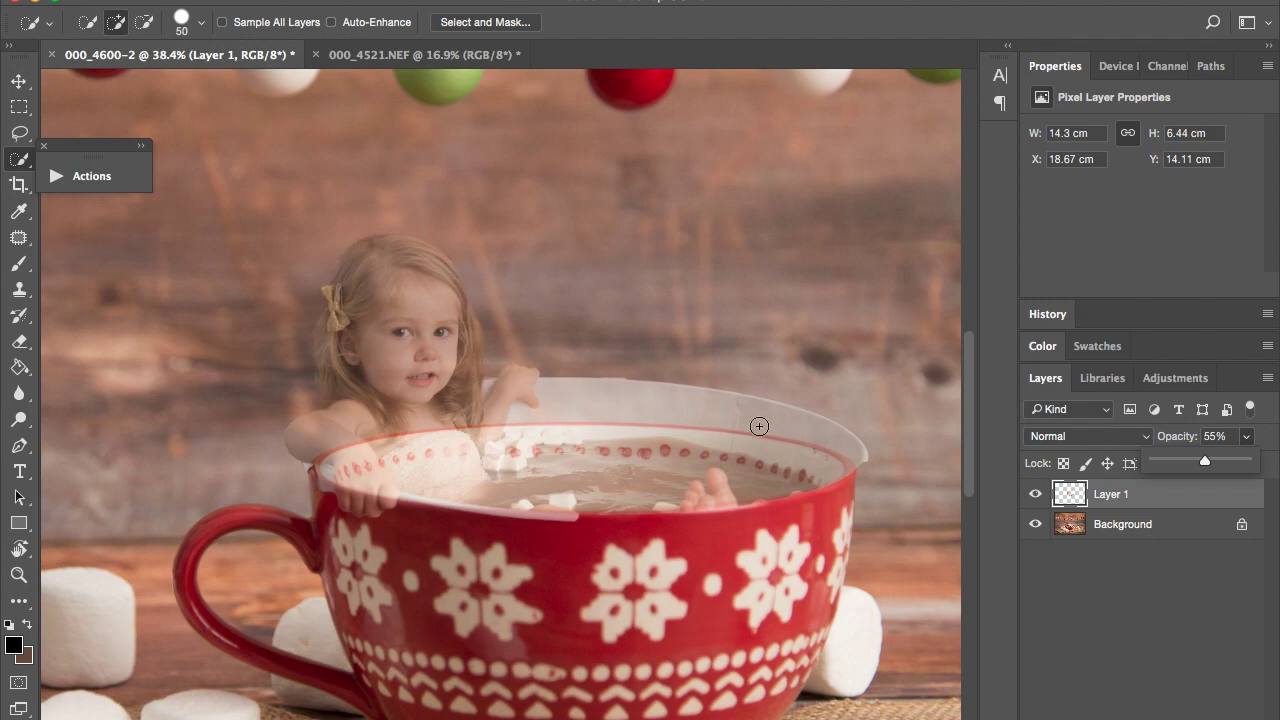
- Shift the girl layer slightly down with Free Transform, rotate it a touch to match the mug's rim and commit
click(20, 342)
scroll(542, 533, down, 3)
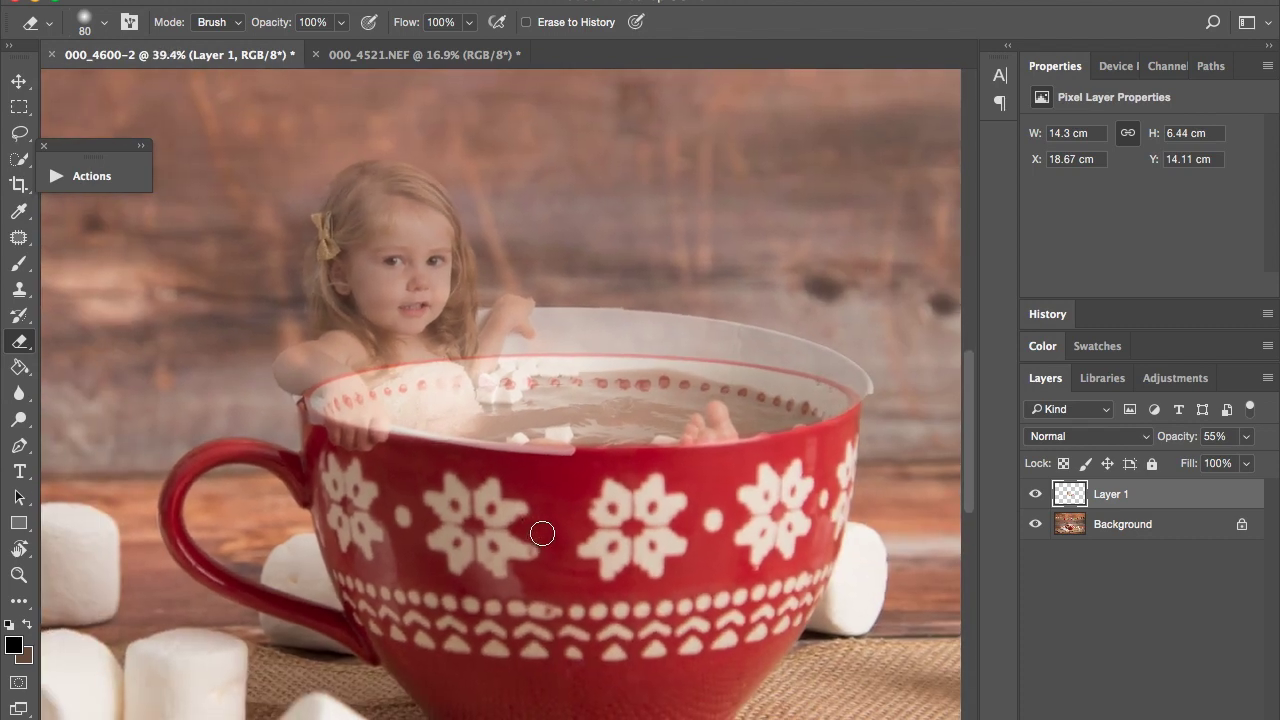
scroll(542, 533, down, 1)
key(super+t)
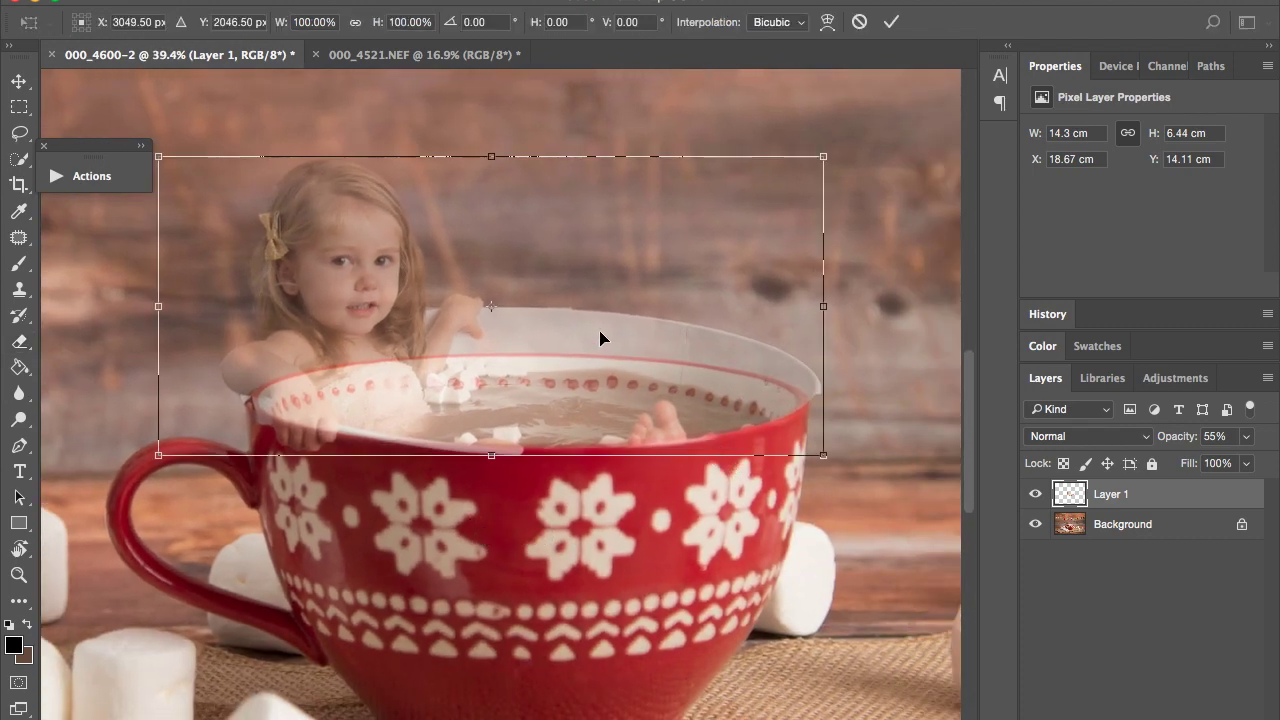
drag(606, 350, 612, 360)
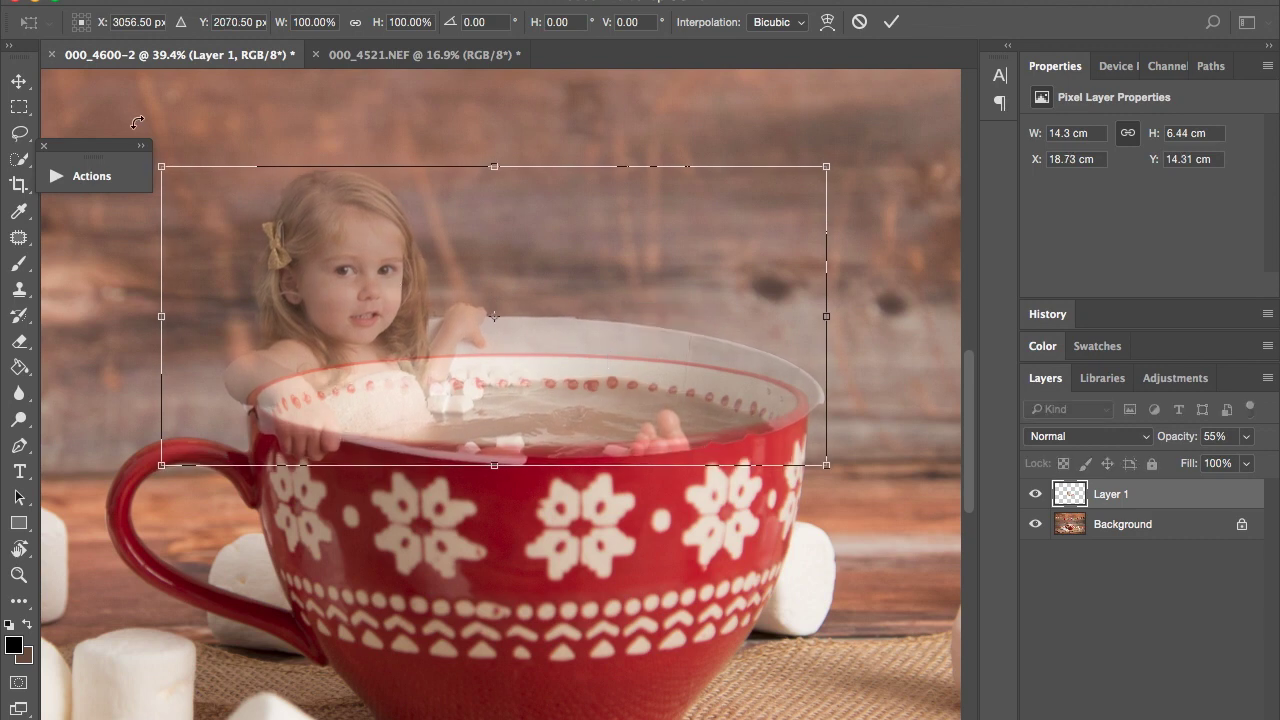
drag(169, 132, 168, 132)
key(Return)
- Erase the tub wall and the girl's far hand above the mug's back rim with an 80 px eraser
key(e)
scroll(726, 373, right, 3)
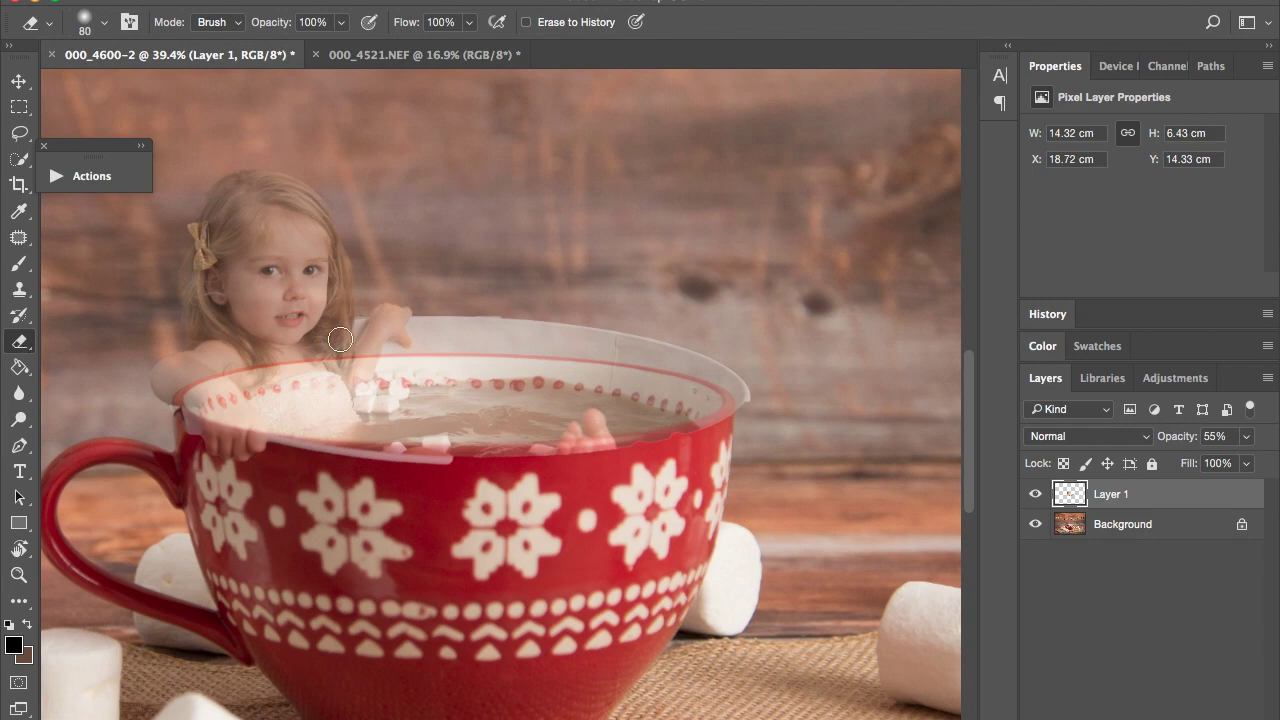
mouse_move(486, 314)
mouse_down()
mouse_move(436, 315)
mouse_move(615, 332)
mouse_up()
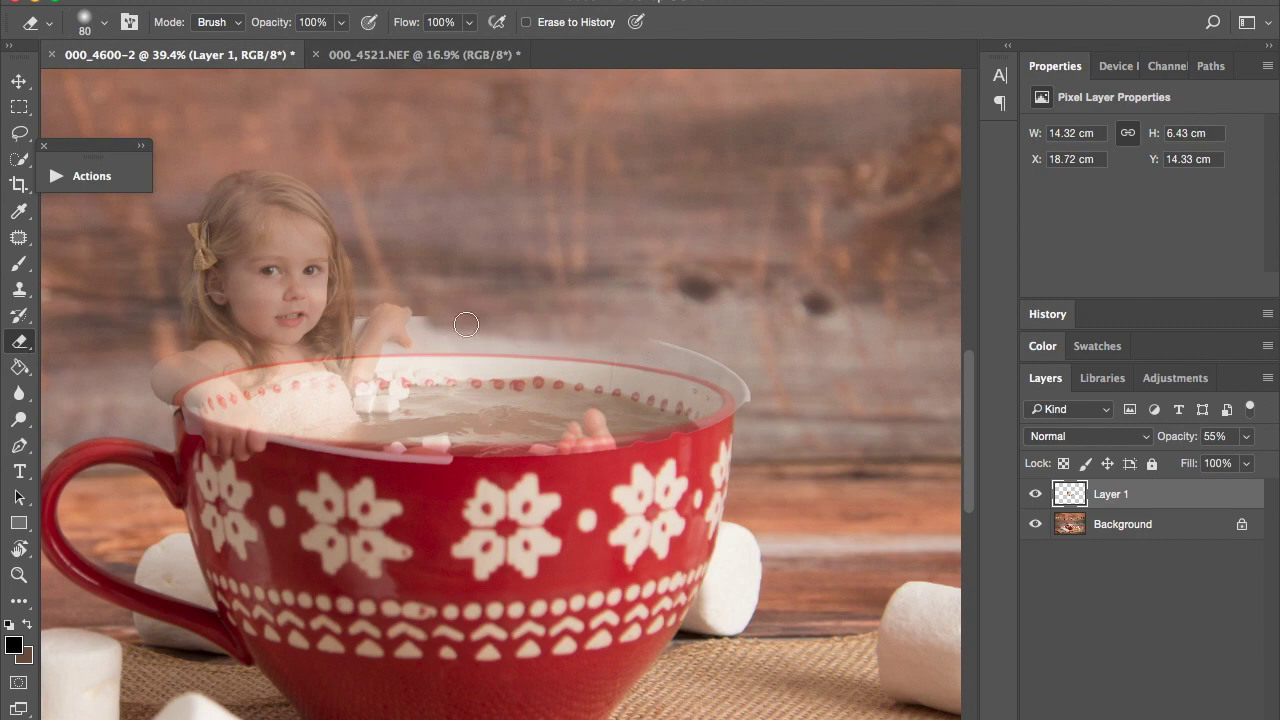
mouse_move(443, 333)
mouse_down()
mouse_move(683, 329)
mouse_move(652, 338)
mouse_move(757, 383)
mouse_move(775, 418)
mouse_move(757, 366)
mouse_up()
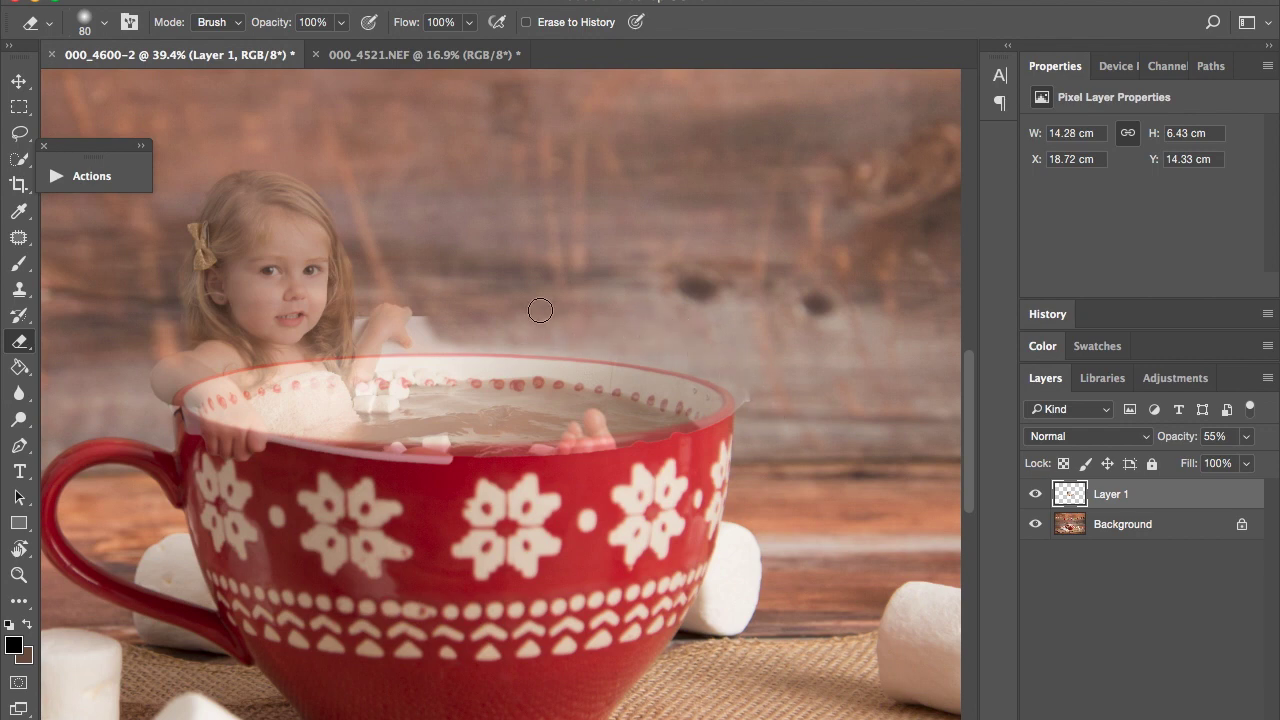
scroll(430, 487, up, 3)
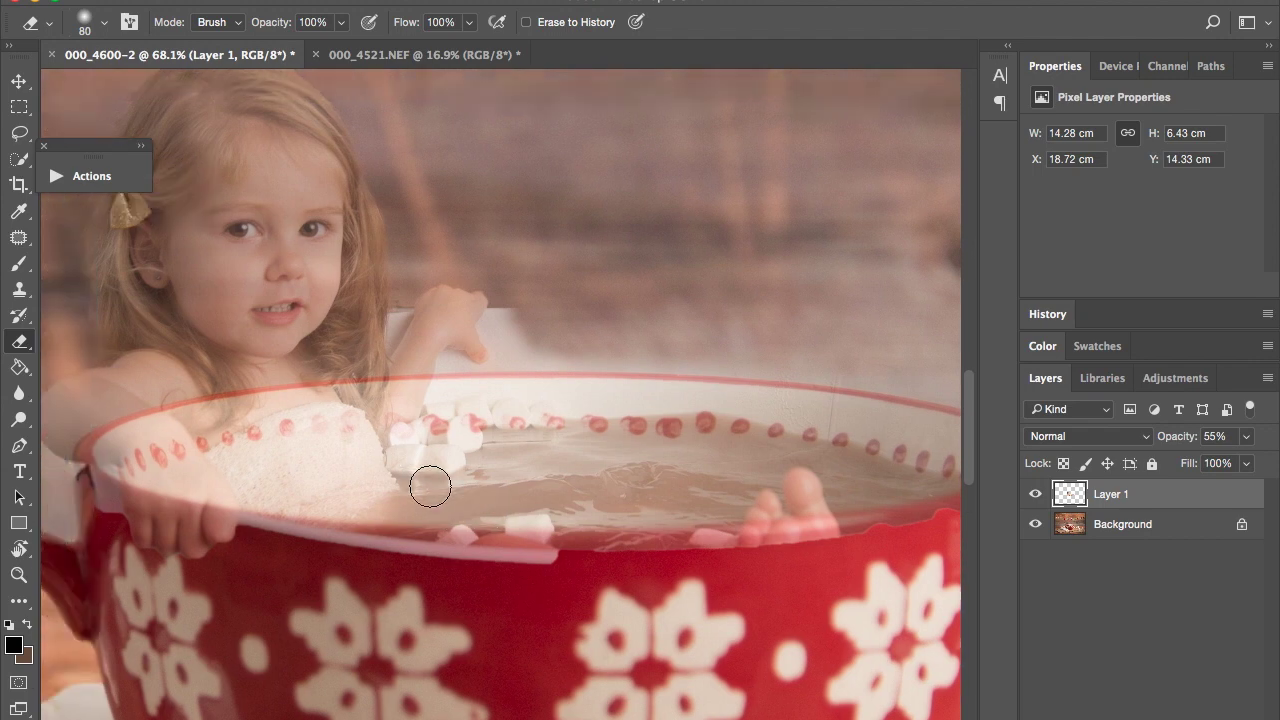
mouse_move(457, 277)
mouse_down()
mouse_move(432, 314)
mouse_move(430, 266)
mouse_move(465, 312)
mouse_move(455, 308)
mouse_move(507, 296)
mouse_move(528, 340)
mouse_move(492, 332)
mouse_move(584, 341)
mouse_up()
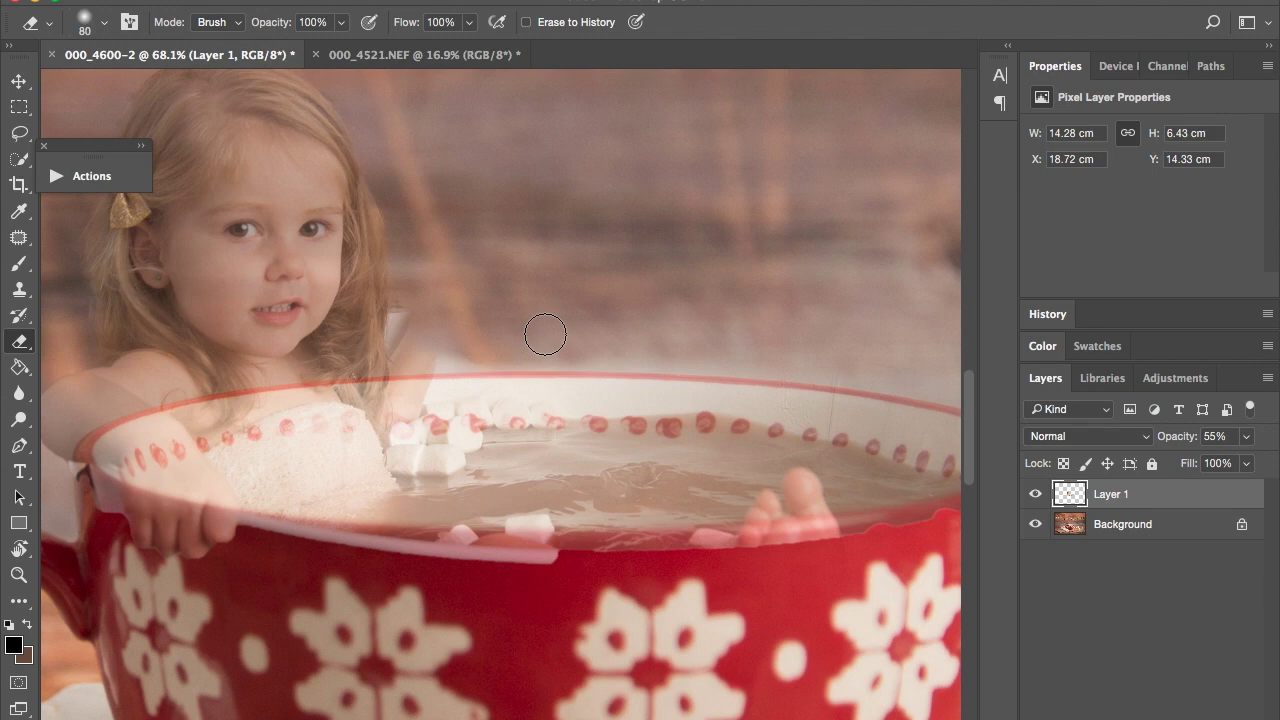
- Reduce the eraser to 40 px and erase the tub fragment sticking out past the mug's right edge
key(bracketleft)
key(bracketleft)
key(bracketleft)
key(bracketleft)
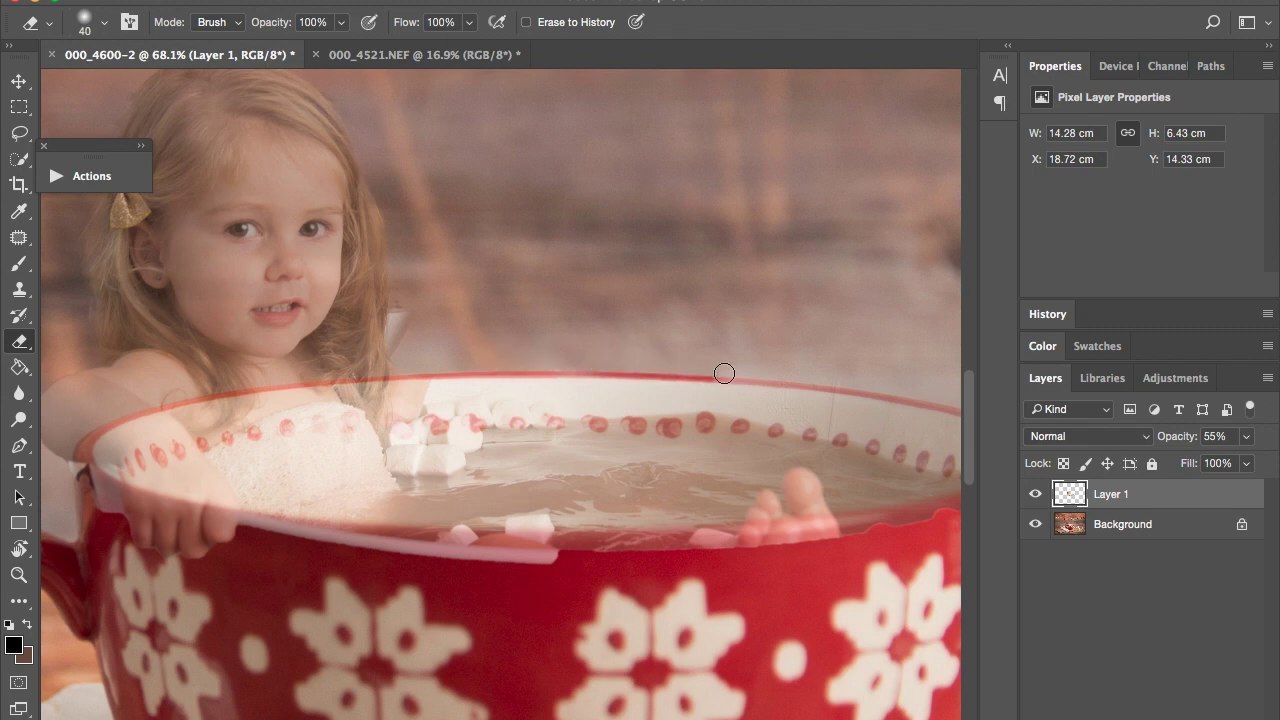
scroll(871, 382, right, 10)
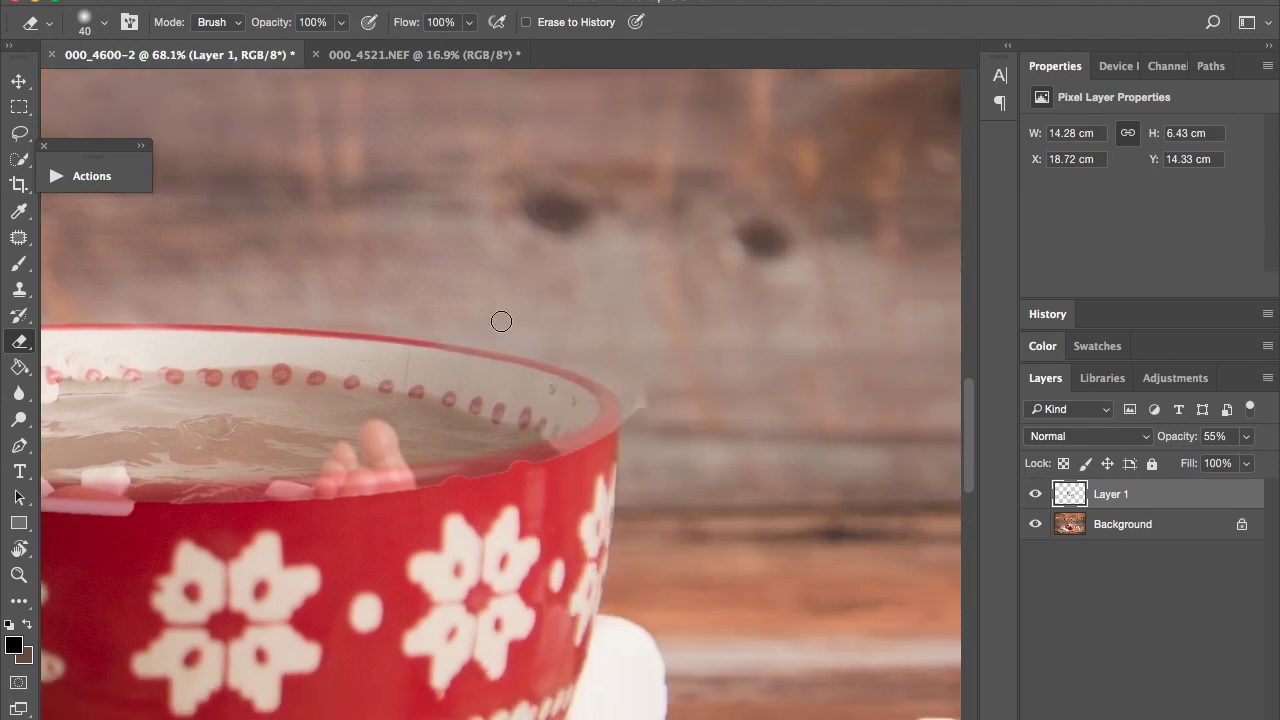
drag(622, 398, 627, 438)
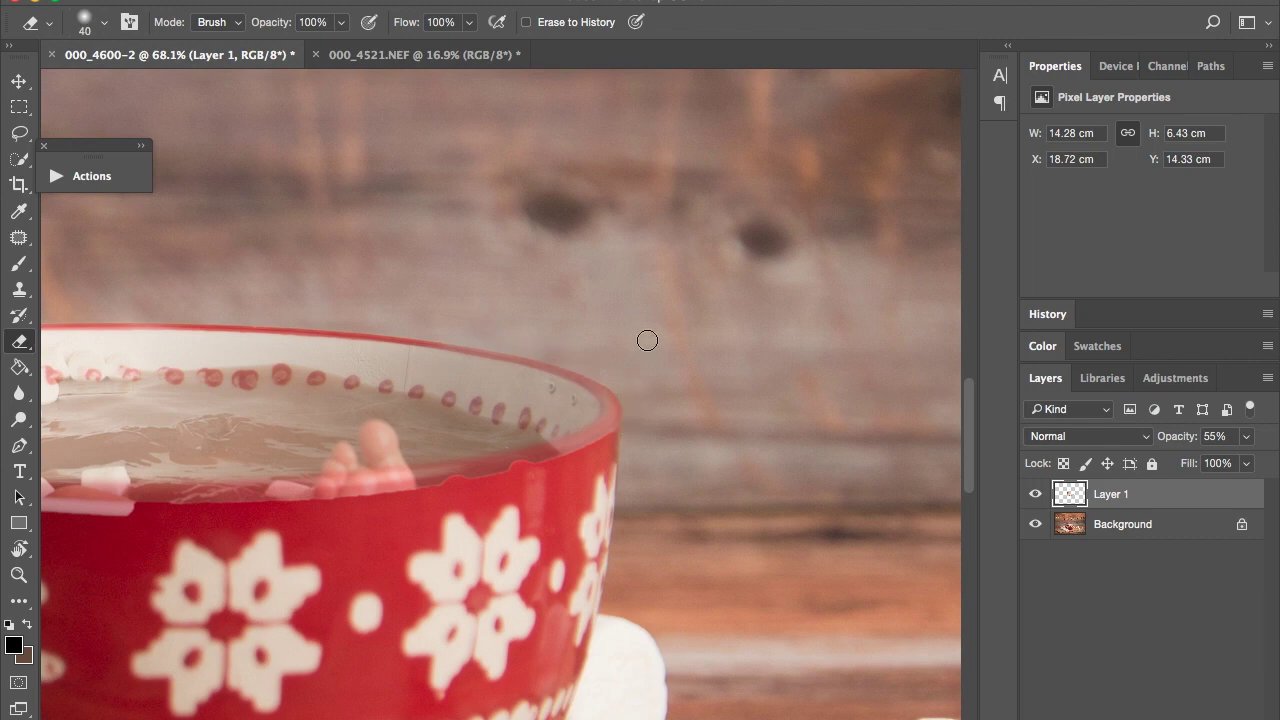
- Erase the tub edge and spill-over overlapping the mug's front rim, from below the toes to the girl's near hand
scroll(573, 435, left, 4)
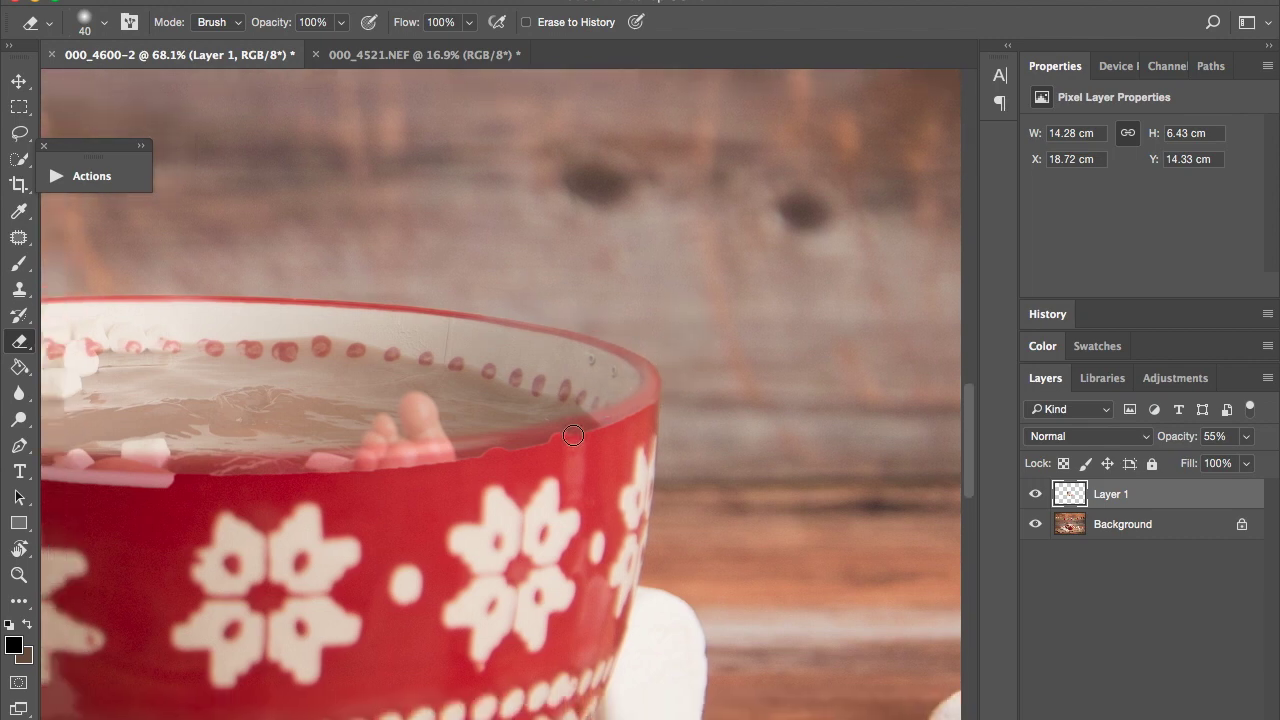
scroll(358, 494, left, 15)
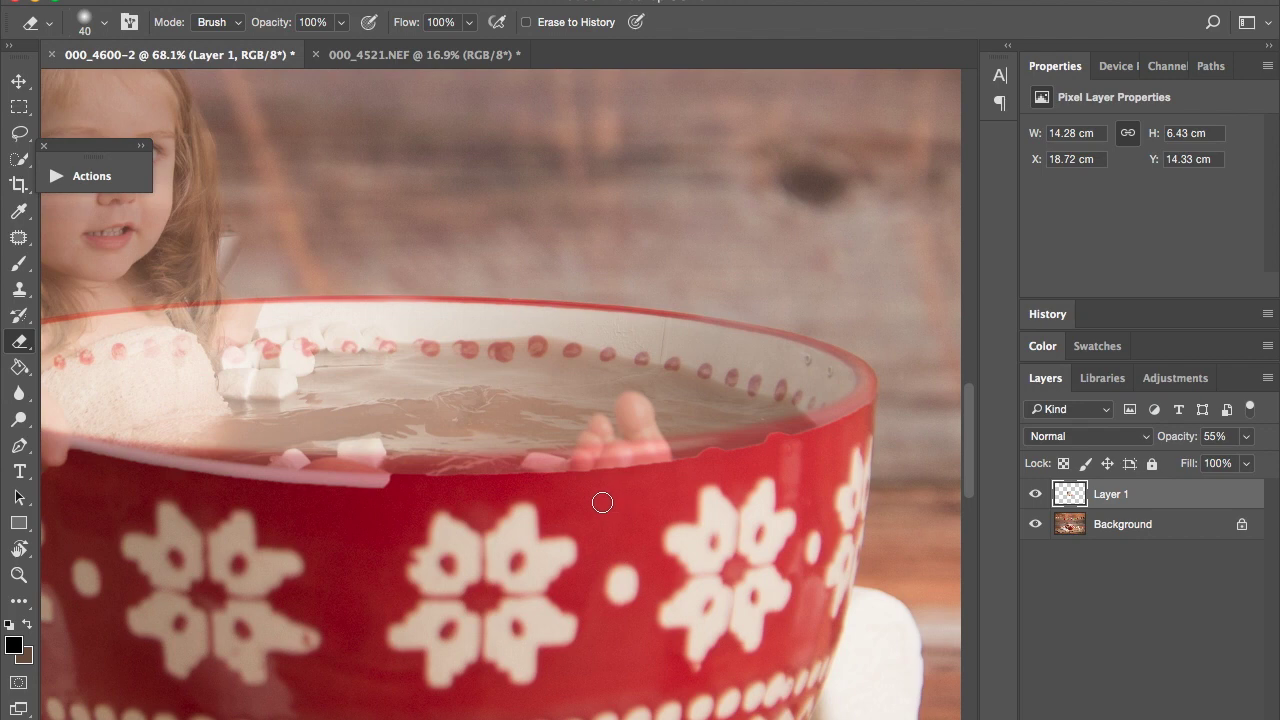
drag(566, 472, 827, 427)
scroll(825, 424, up, 3)
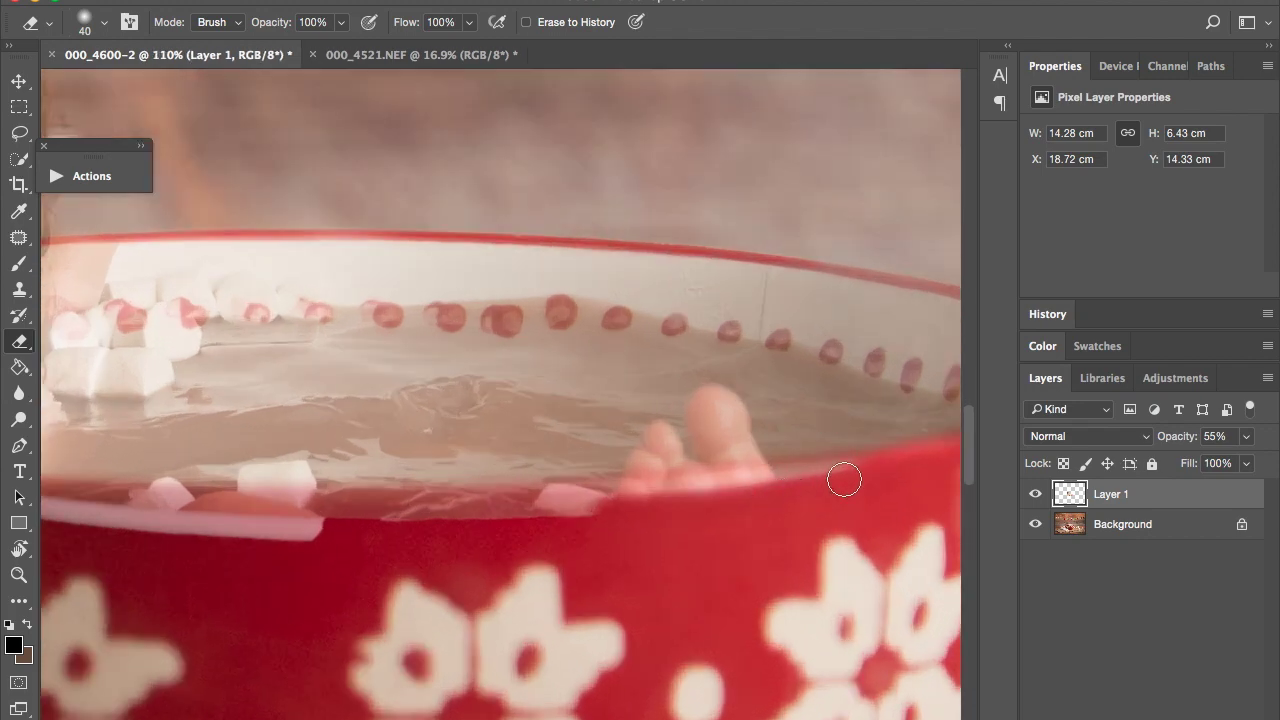
mouse_move(784, 487)
mouse_down()
mouse_move(637, 494)
mouse_move(422, 530)
mouse_up()
key(ctrl+z)
mouse_move(562, 526)
mouse_down()
mouse_move(273, 521)
mouse_move(454, 530)
mouse_move(173, 537)
mouse_move(344, 541)
mouse_move(172, 522)
mouse_move(316, 525)
mouse_move(182, 484)
mouse_move(429, 515)
mouse_up()
scroll(171, 523, left, 5)
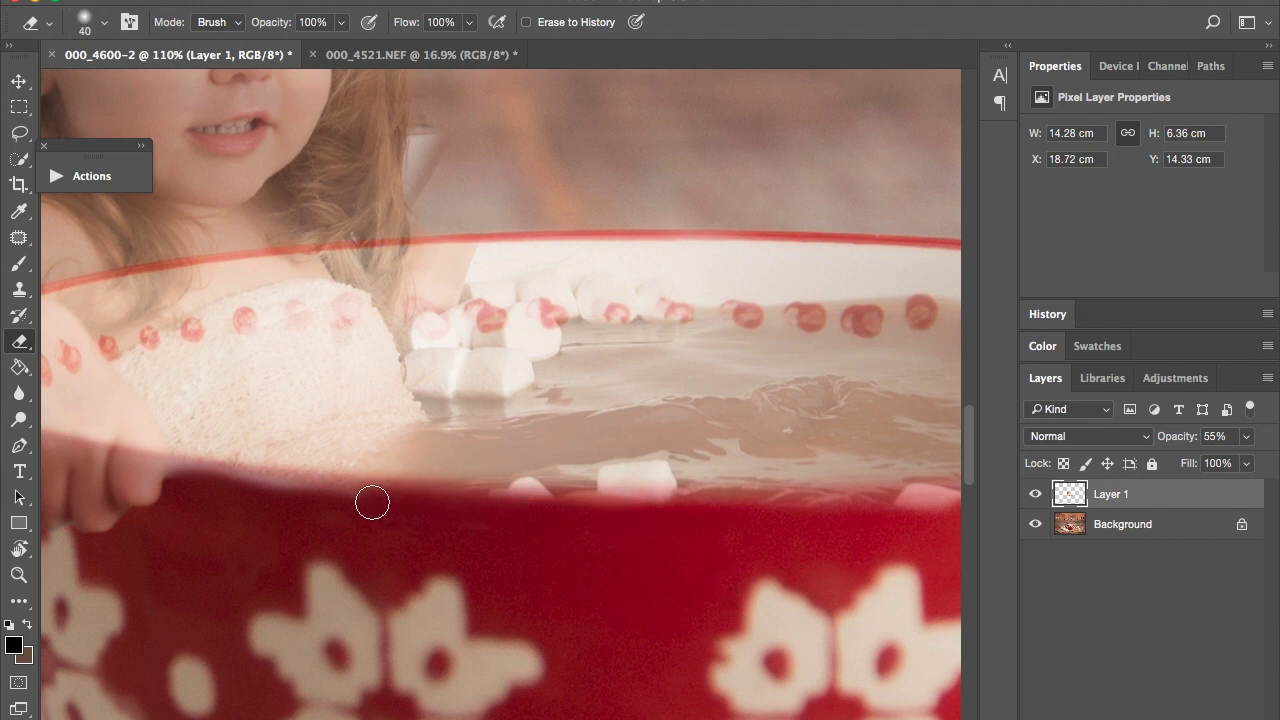
- Reduce the eraser to 20 px and erase the tub remnants between the girl's near hand and the mug's handle side
scroll(360, 557, left, 6)
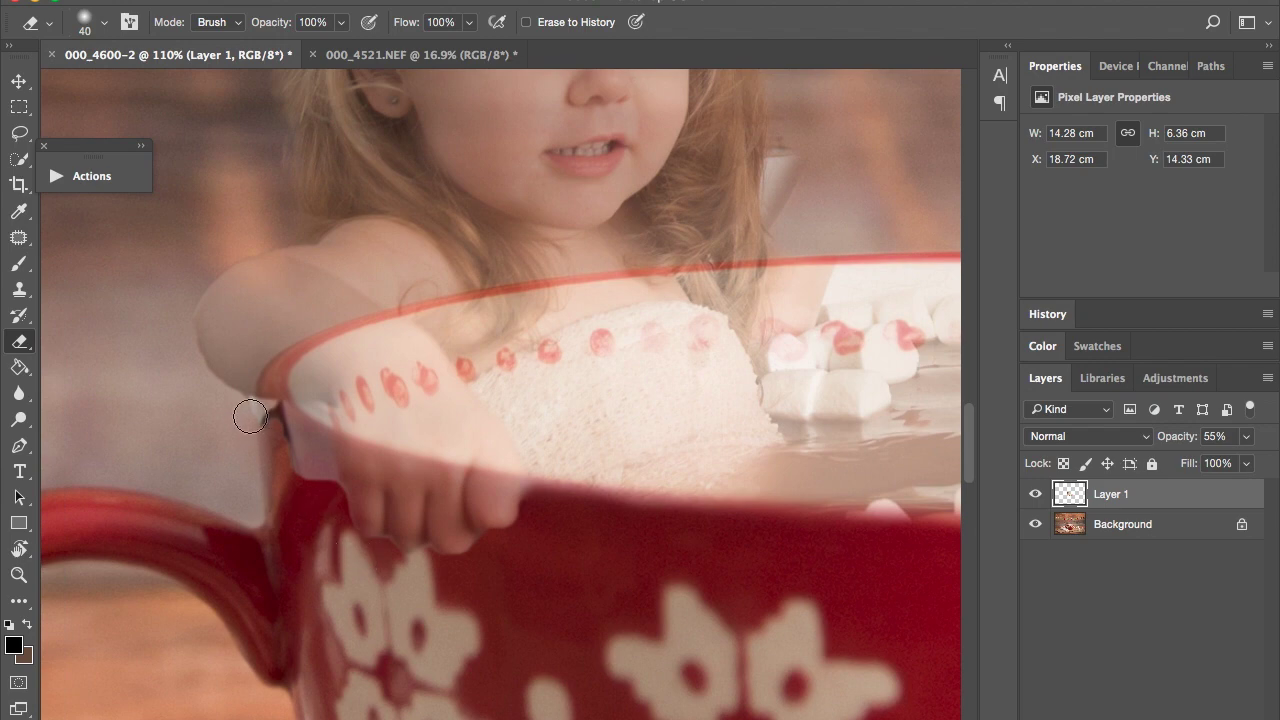
mouse_move(246, 414)
mouse_down()
mouse_move(289, 435)
mouse_move(307, 469)
mouse_move(284, 442)
mouse_up()
key(bracketleft)
key(bracketleft)
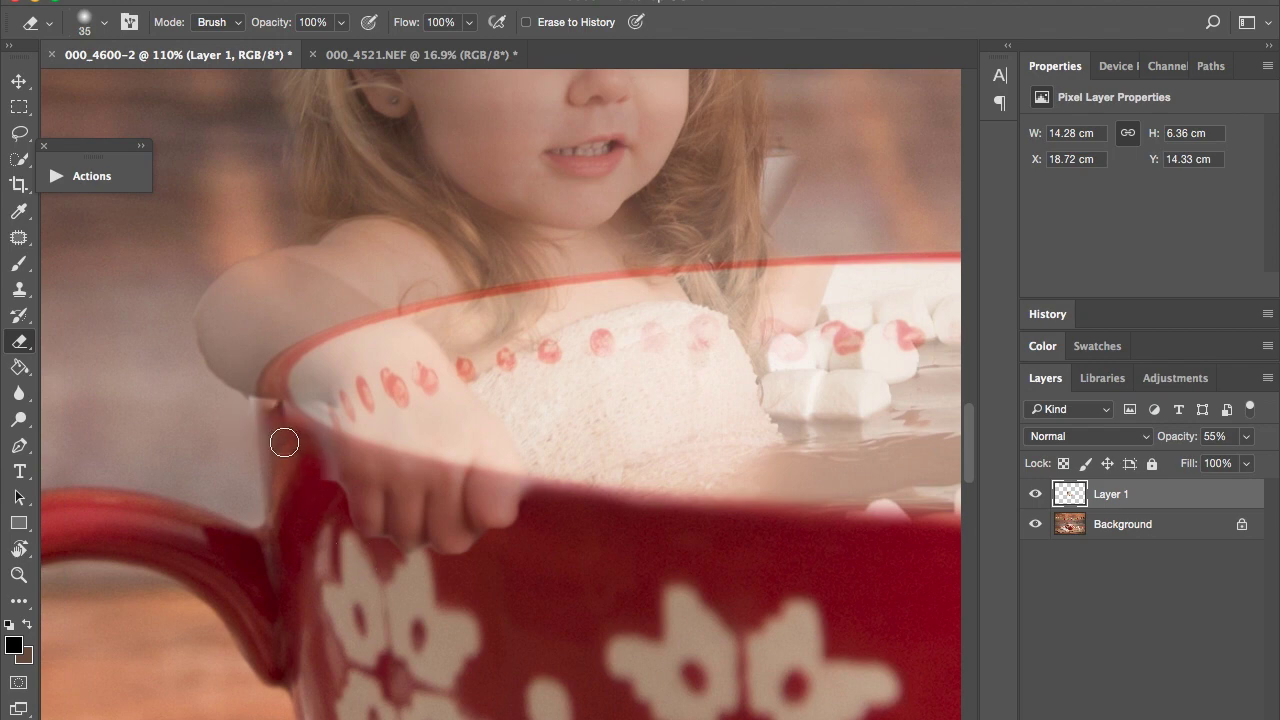
scroll(284, 442, up, 3)
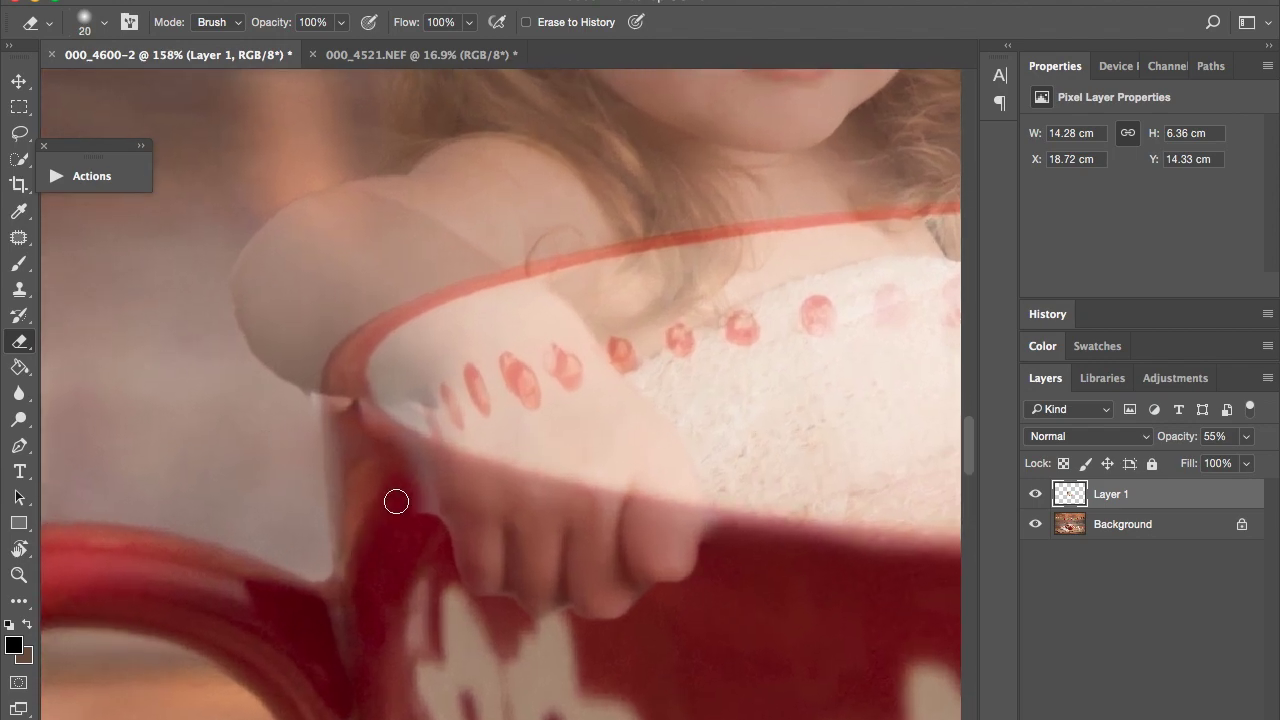
drag(417, 511, 425, 522)
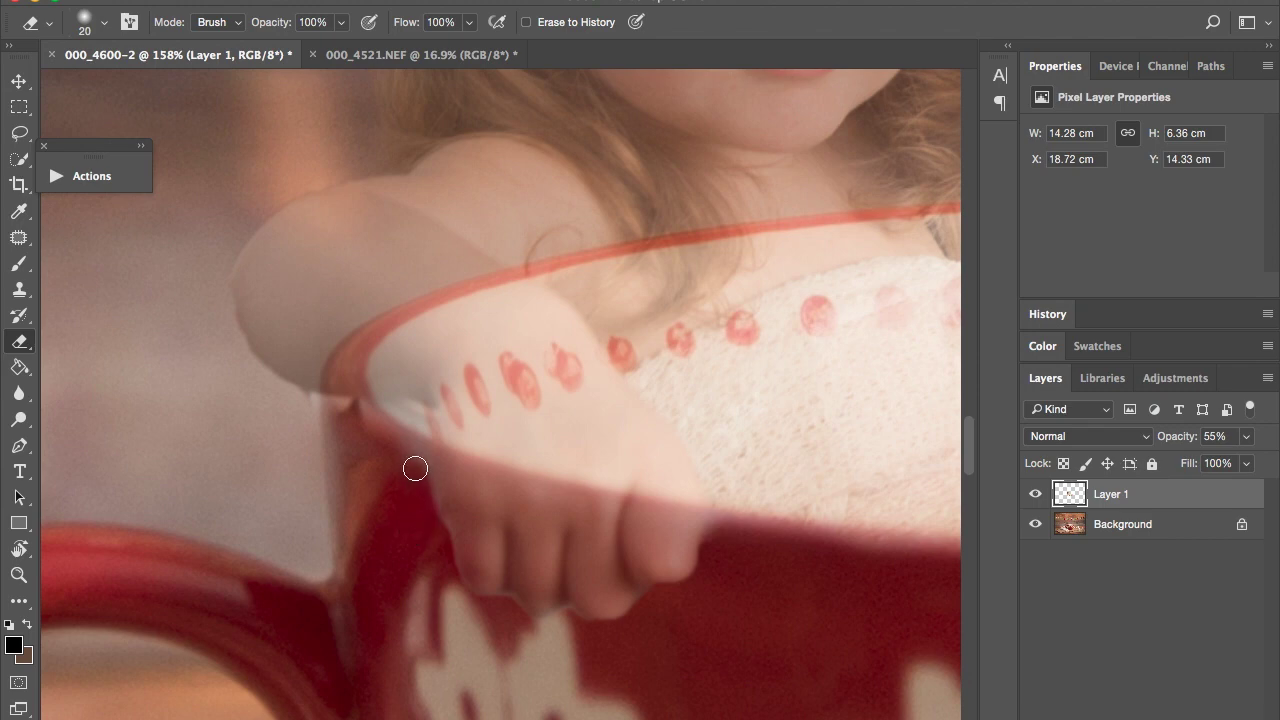
mouse_move(410, 425)
mouse_down()
mouse_move(331, 418)
mouse_move(387, 424)
mouse_up()
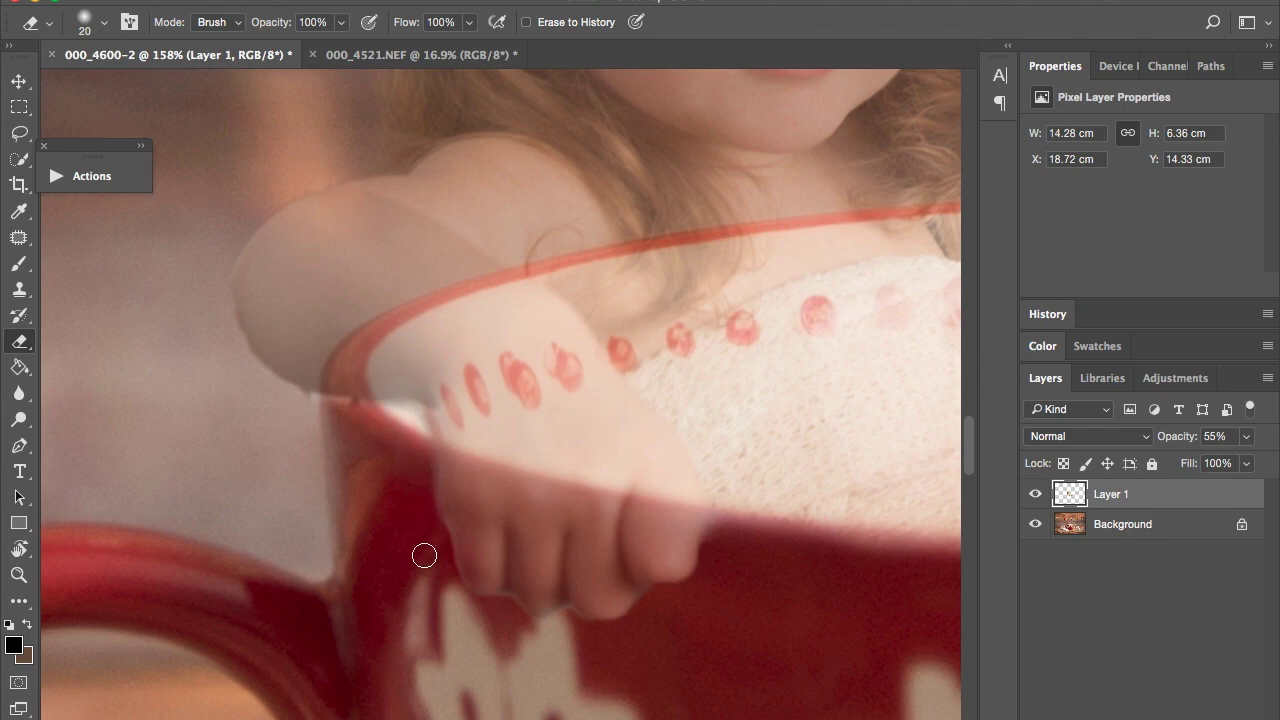
- Erase the leftover tub fragment beside the girl's hair above the mug's back rim
scroll(423, 549, down, 4)
scroll(319, 560, up, 1)
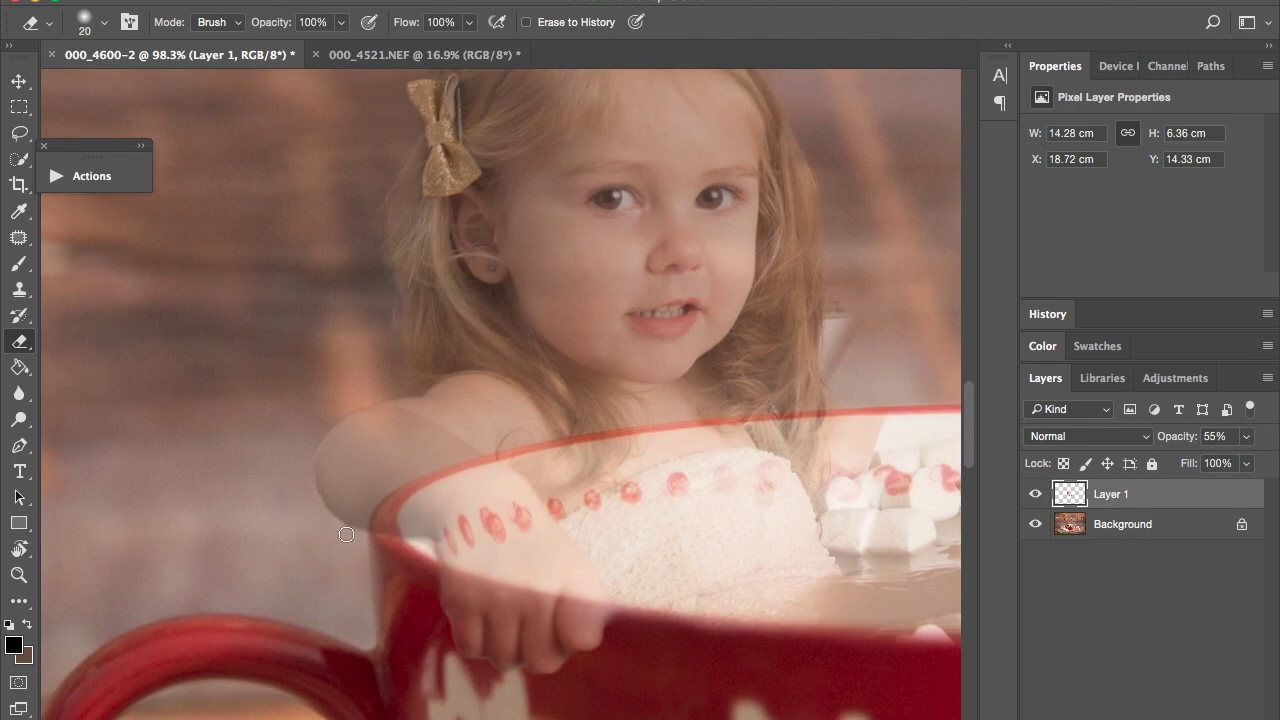
scroll(350, 542, down, 6)
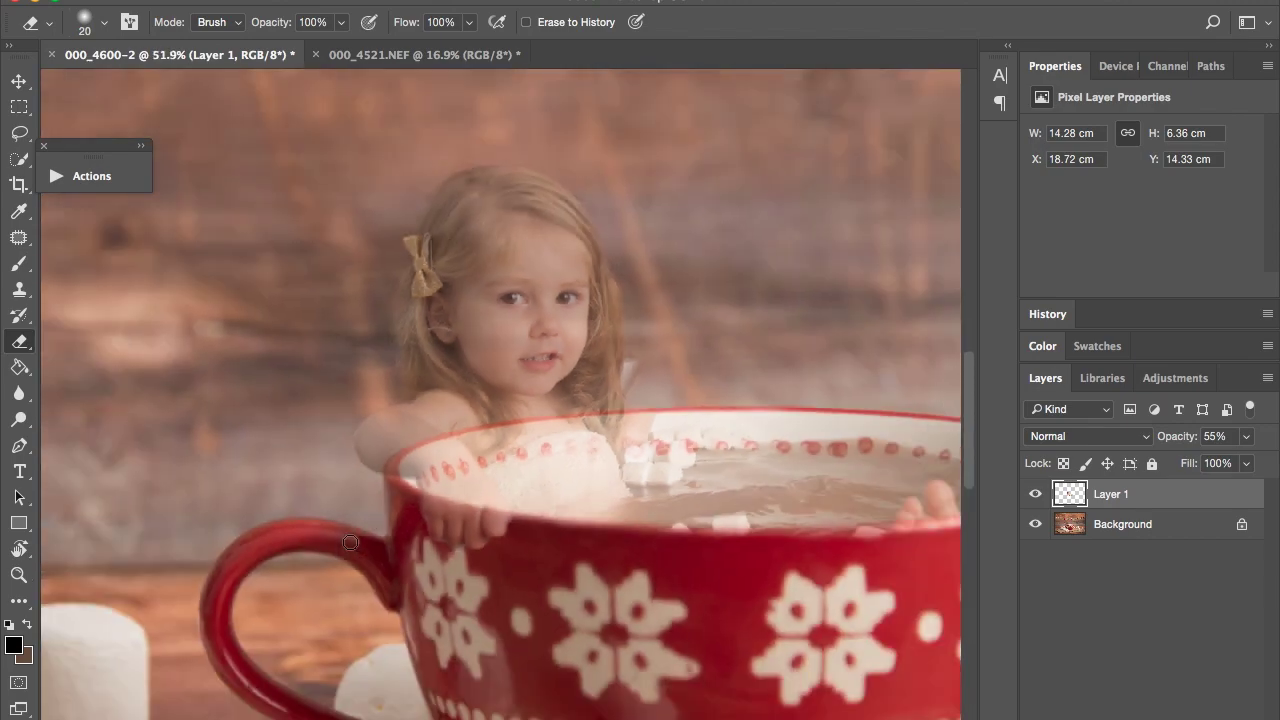
scroll(350, 542, up, 3)
scroll(350, 542, up, 2)
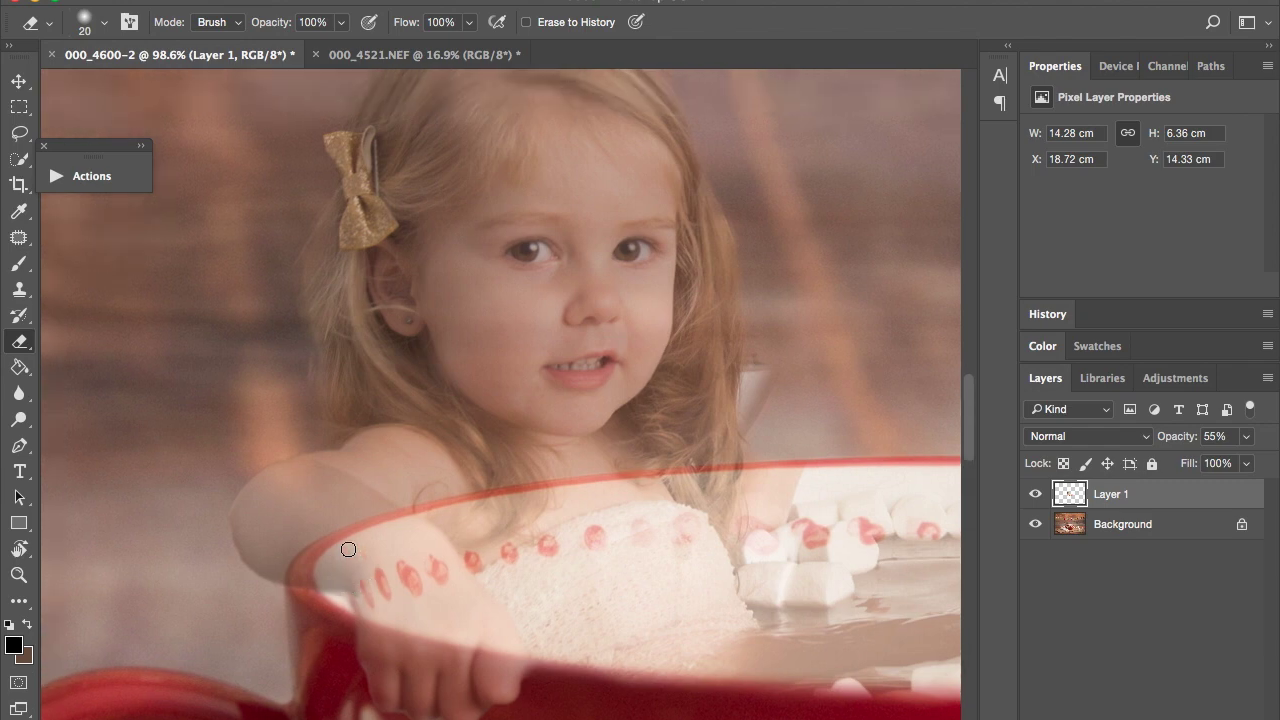
scroll(348, 549, right, 5)
scroll(348, 549, down, 1)
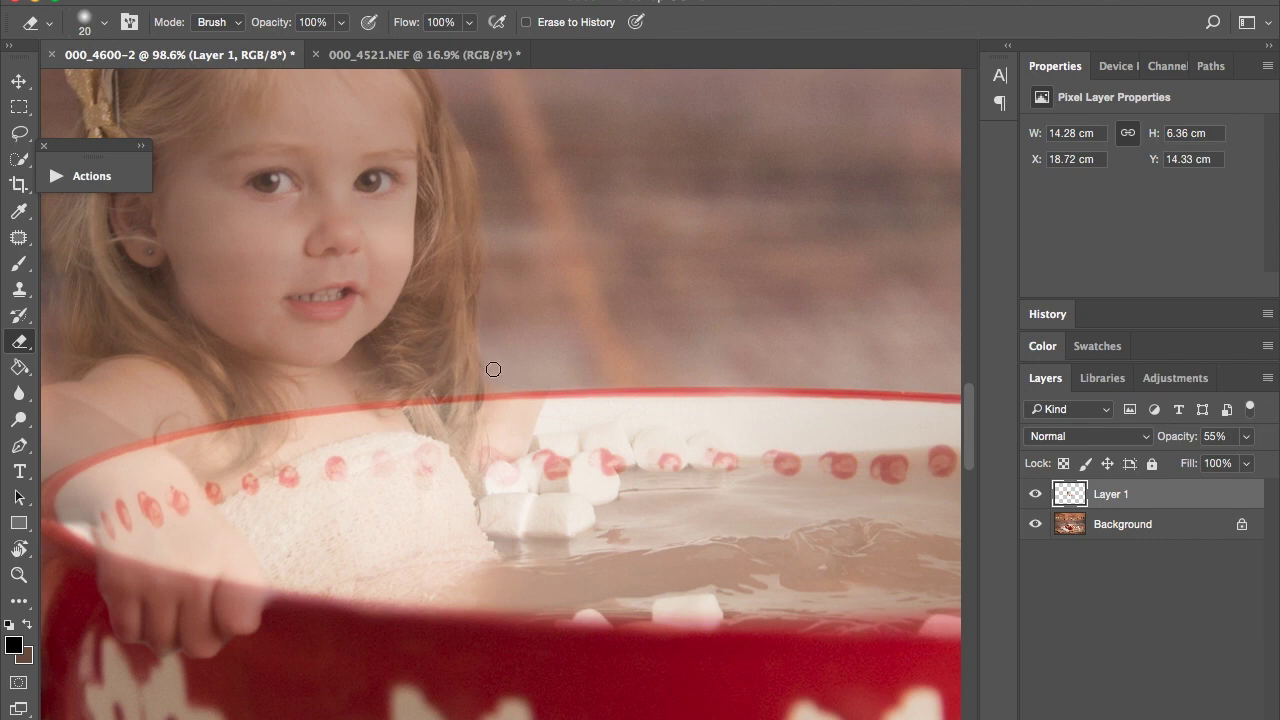
scroll(574, 380, down, 1)
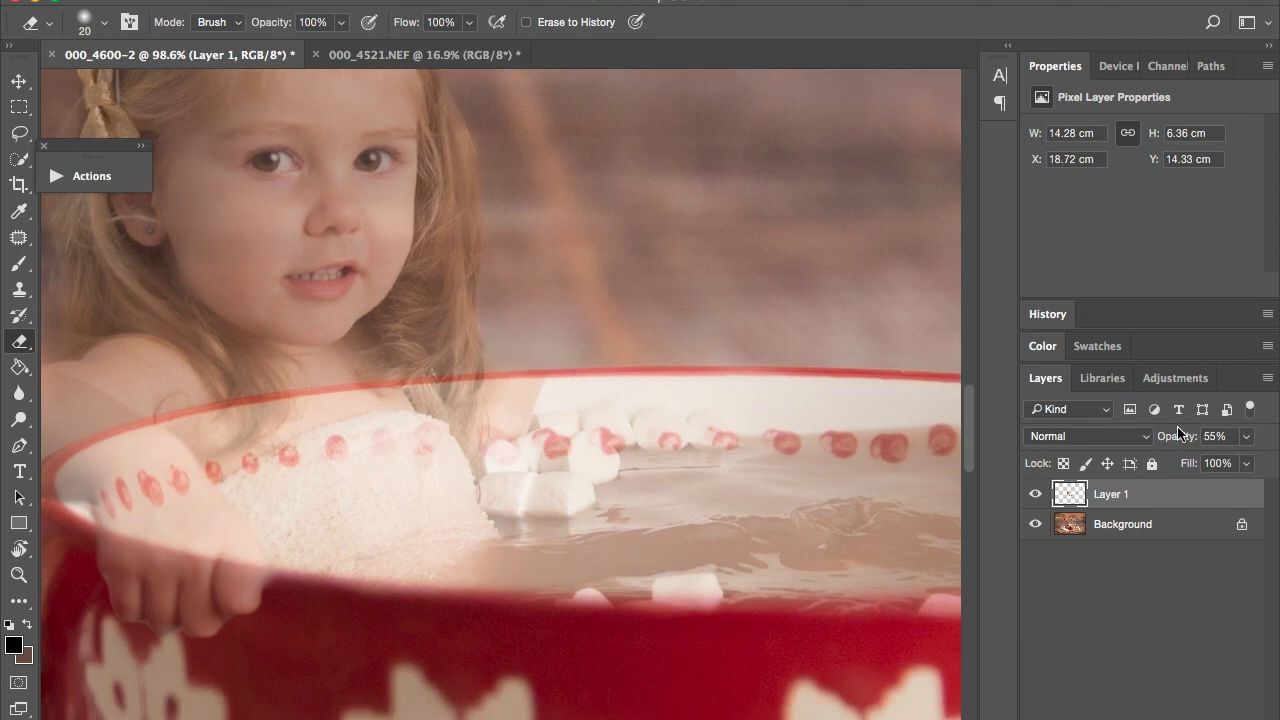
- Raise the girl layer's opacity to 78% and erase the tub remains covering the mug's red back rim near her hair
click(1246, 436)
drag(1224, 461, 1245, 462)
click(506, 374)
mouse_move(506, 374)
mouse_down()
mouse_move(483, 432)
mouse_move(523, 420)
mouse_move(531, 377)
mouse_move(489, 397)
mouse_move(508, 408)
mouse_up()
drag(569, 364, 616, 372)
drag(735, 383, 818, 372)
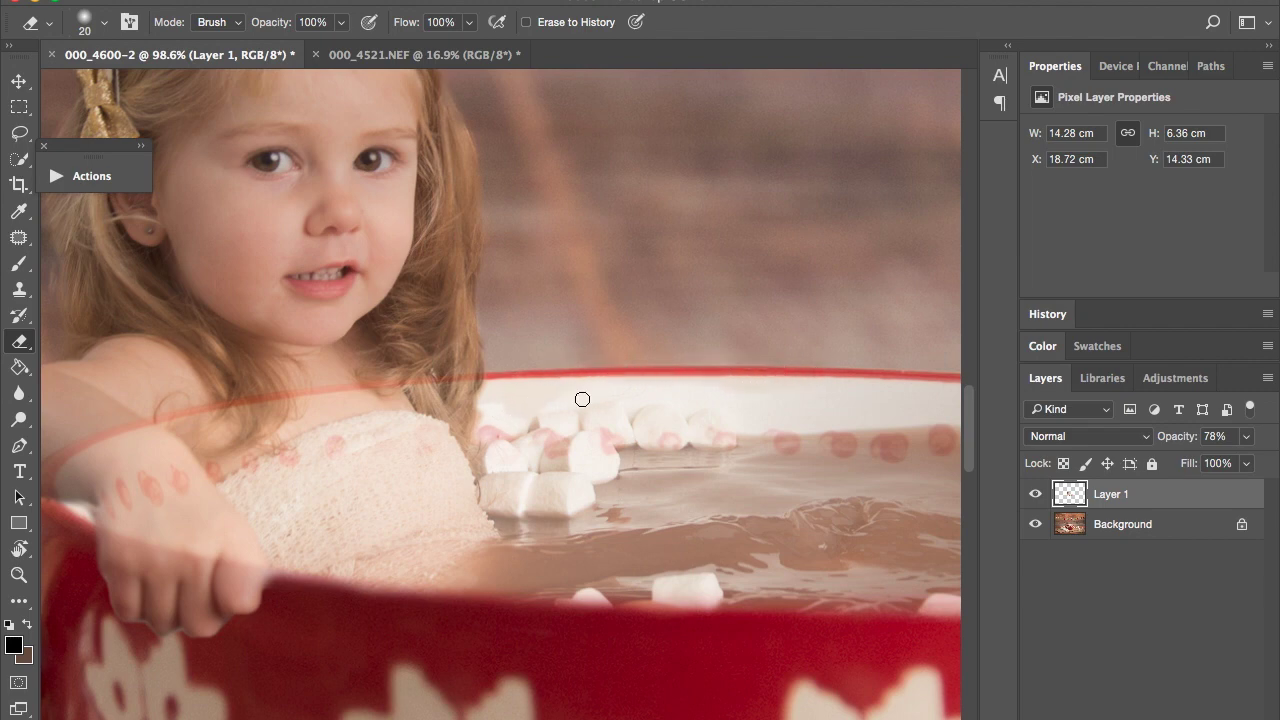
- Erase the tub overlap along the mug's right-hand rim with the 20 px eraser, redoing the stroke that strays
scroll(582, 399, down, 5)
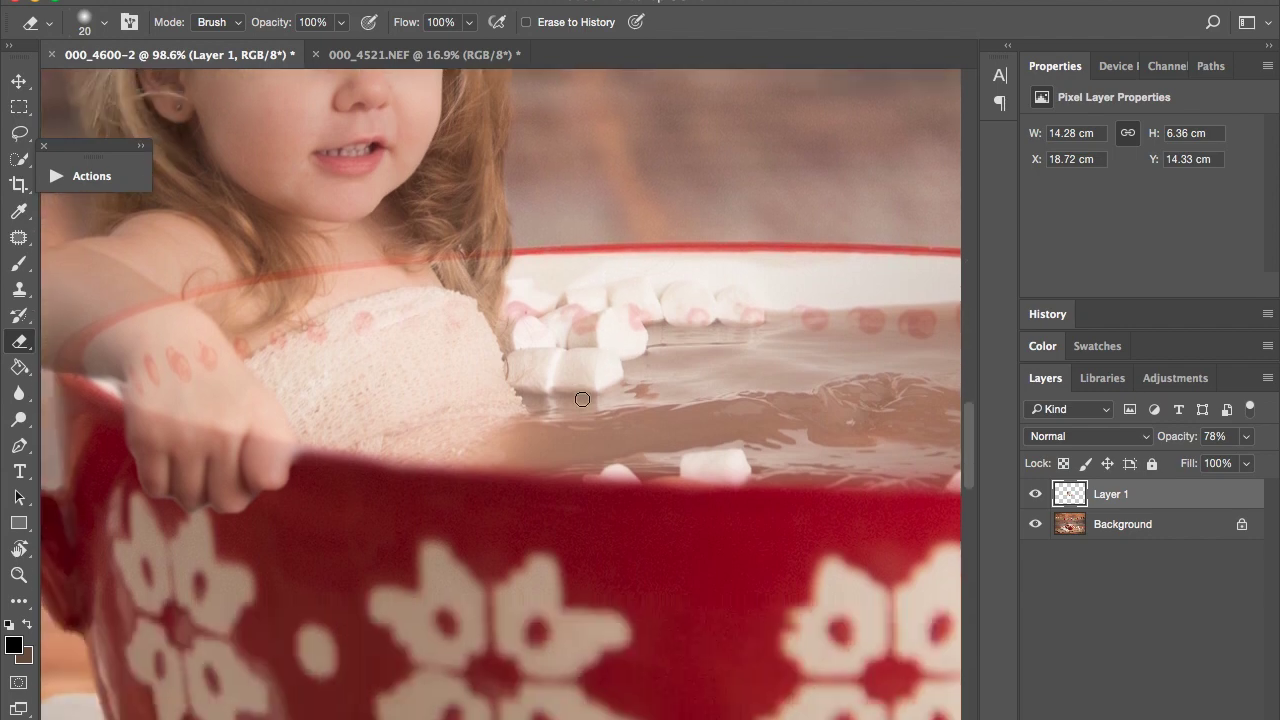
scroll(582, 399, right, 8)
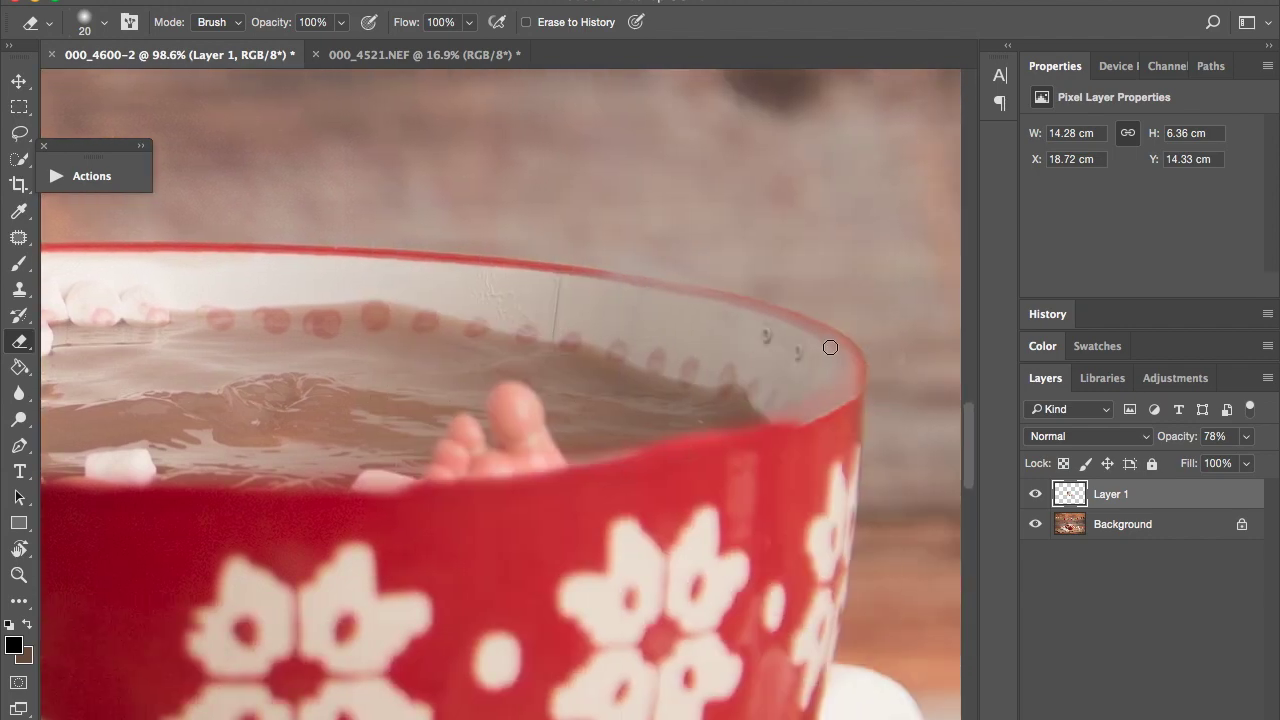
mouse_move(811, 370)
mouse_down()
mouse_move(756, 339)
mouse_move(798, 363)
mouse_move(768, 328)
mouse_move(800, 348)
mouse_move(769, 325)
mouse_move(806, 357)
mouse_move(769, 326)
mouse_move(826, 352)
mouse_move(745, 297)
mouse_move(850, 348)
mouse_move(778, 290)
mouse_move(844, 354)
mouse_move(777, 303)
mouse_move(654, 264)
mouse_up()
key(super+z)
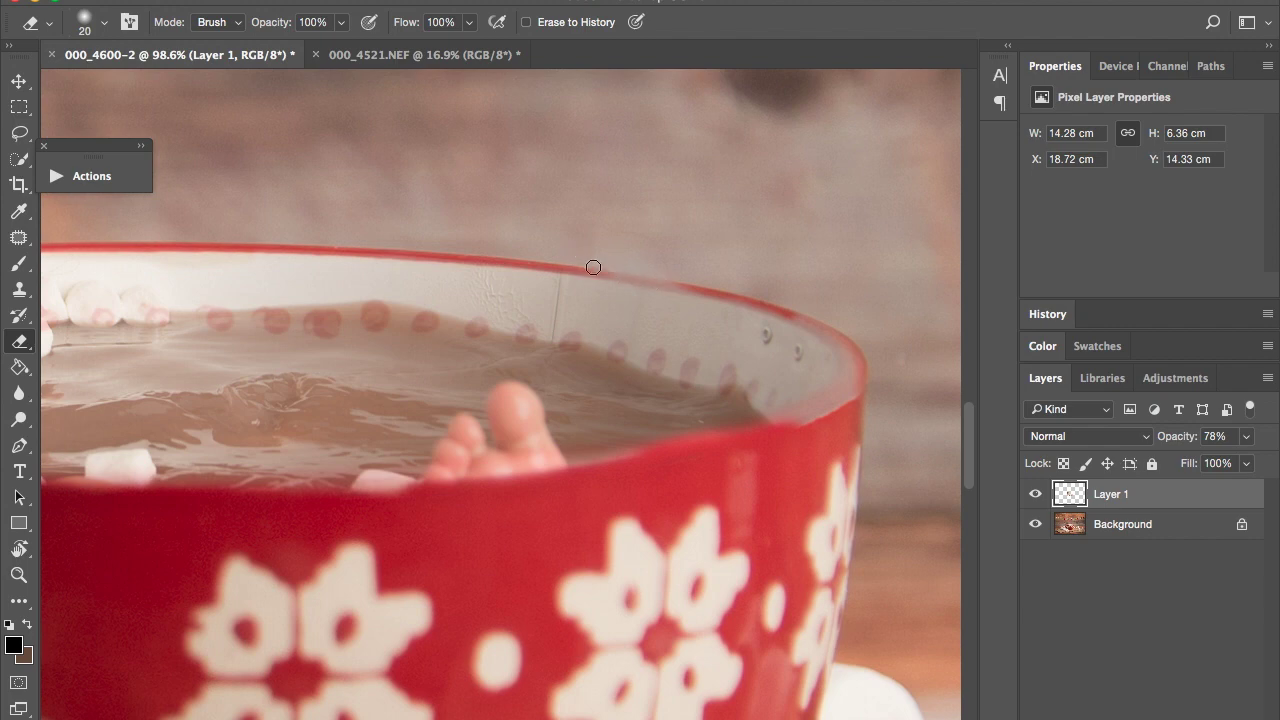
drag(589, 265, 814, 327)
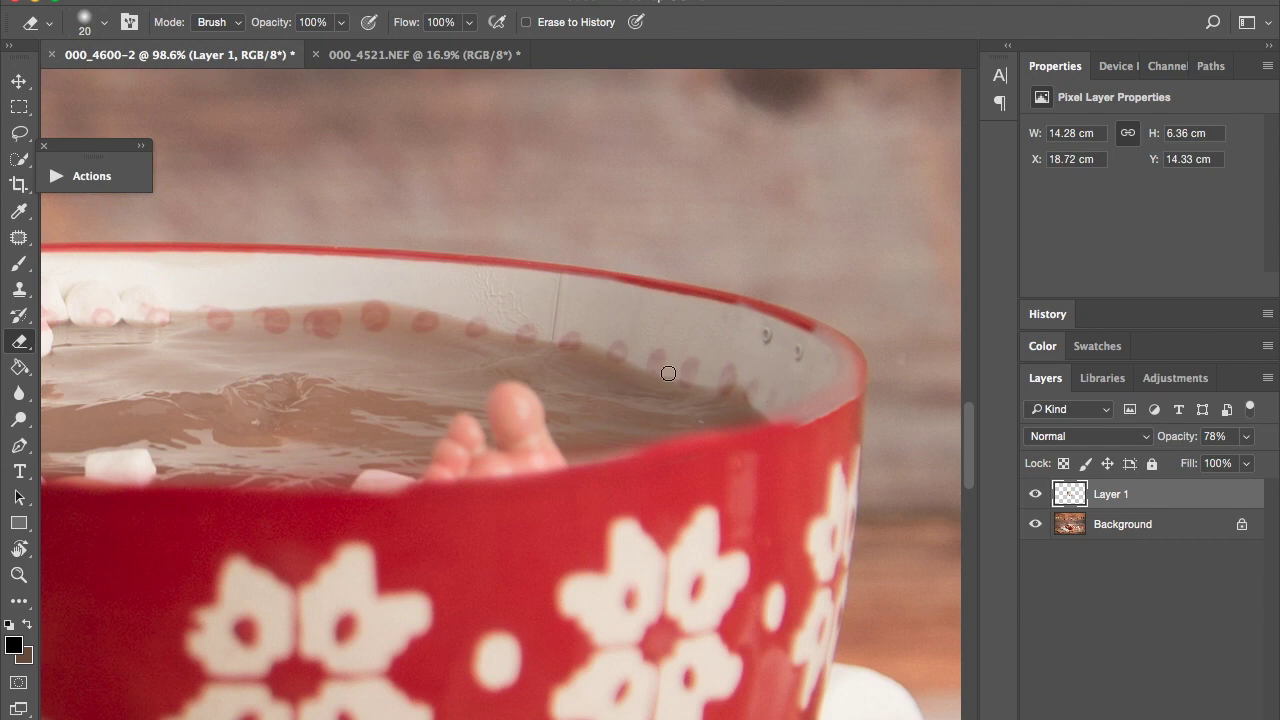
mouse_move(736, 293)
mouse_down()
mouse_move(798, 307)
mouse_move(850, 366)
mouse_move(836, 410)
mouse_move(774, 444)
mouse_move(819, 413)
mouse_move(831, 319)
mouse_up()
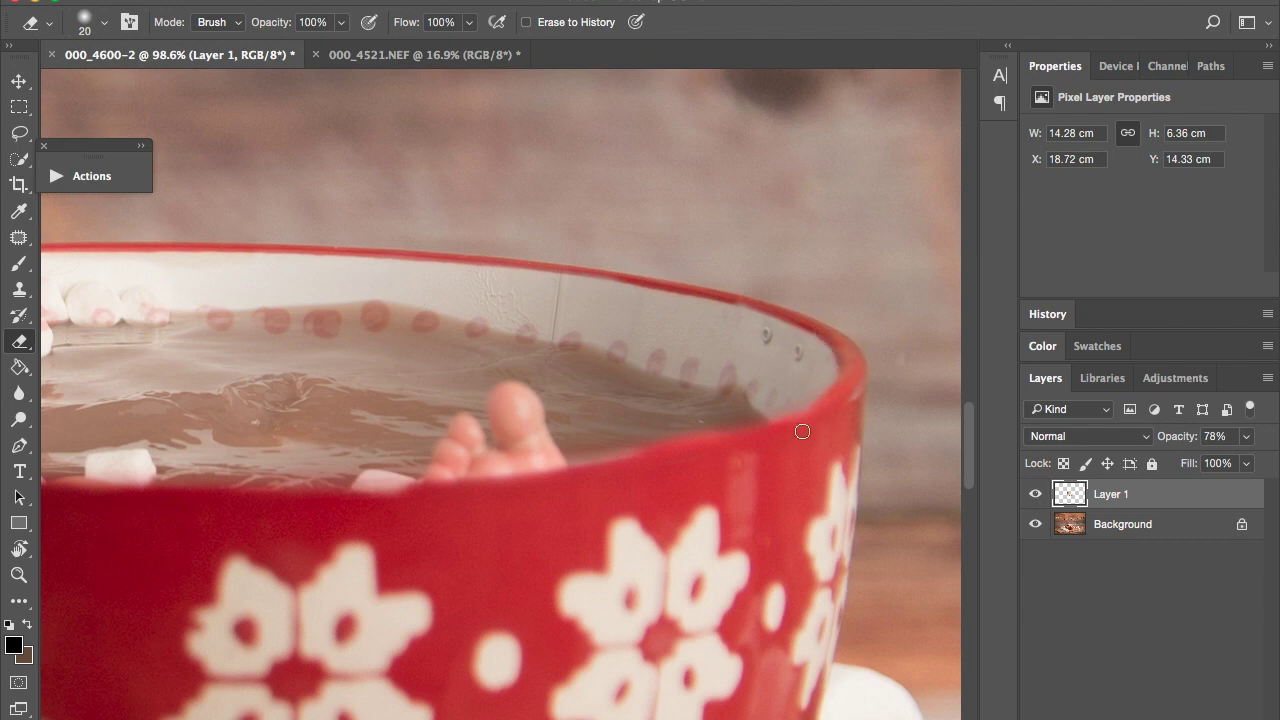
- Restore the girl layer's opacity to 100% with the whole mug in view
scroll(669, 480, down, 4)
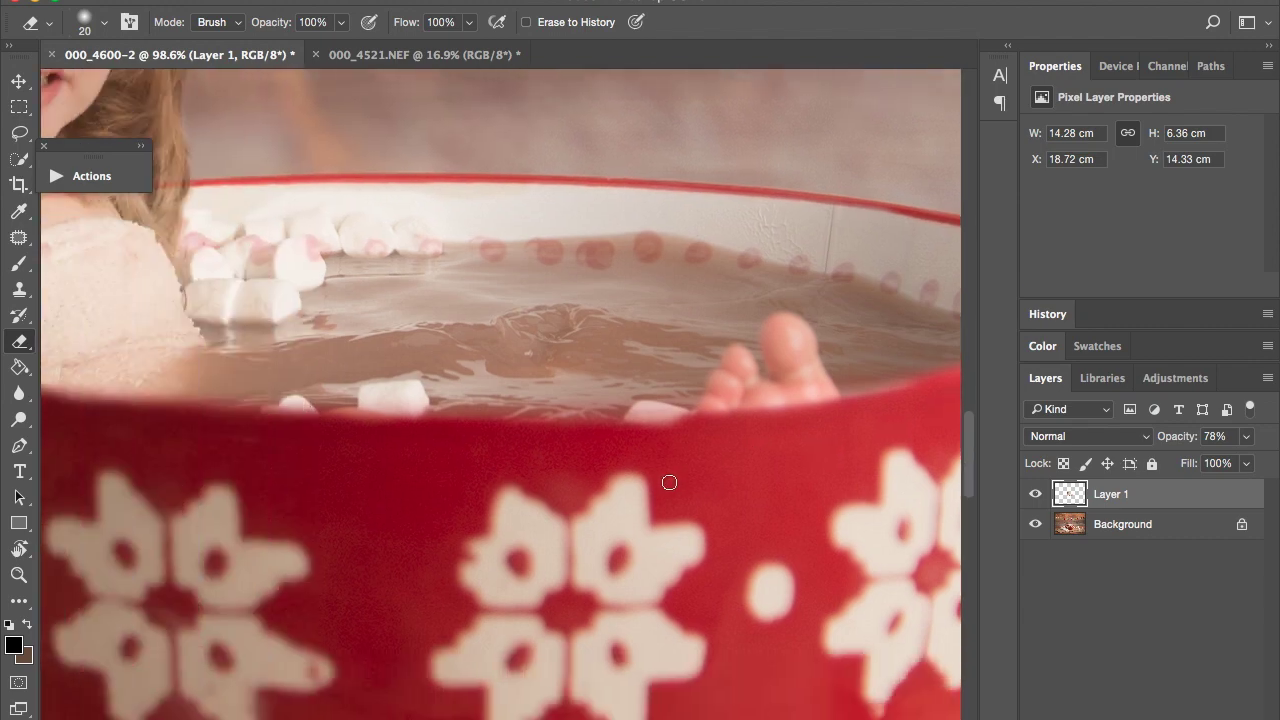
scroll(669, 483, down, 3)
click(1245, 437)
drag(1250, 463, 1278, 462)
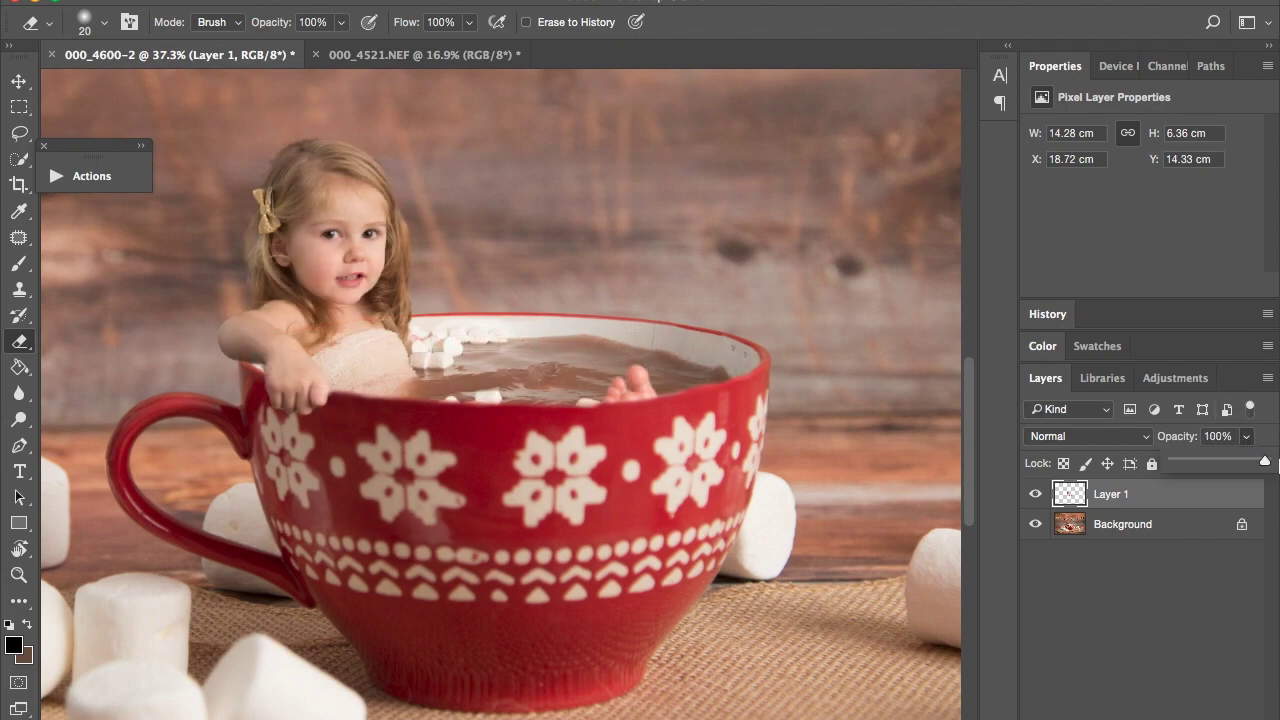
- Examine how the girl blends into the mug, both close up and across the whole photo
scroll(624, 394, down, 5)
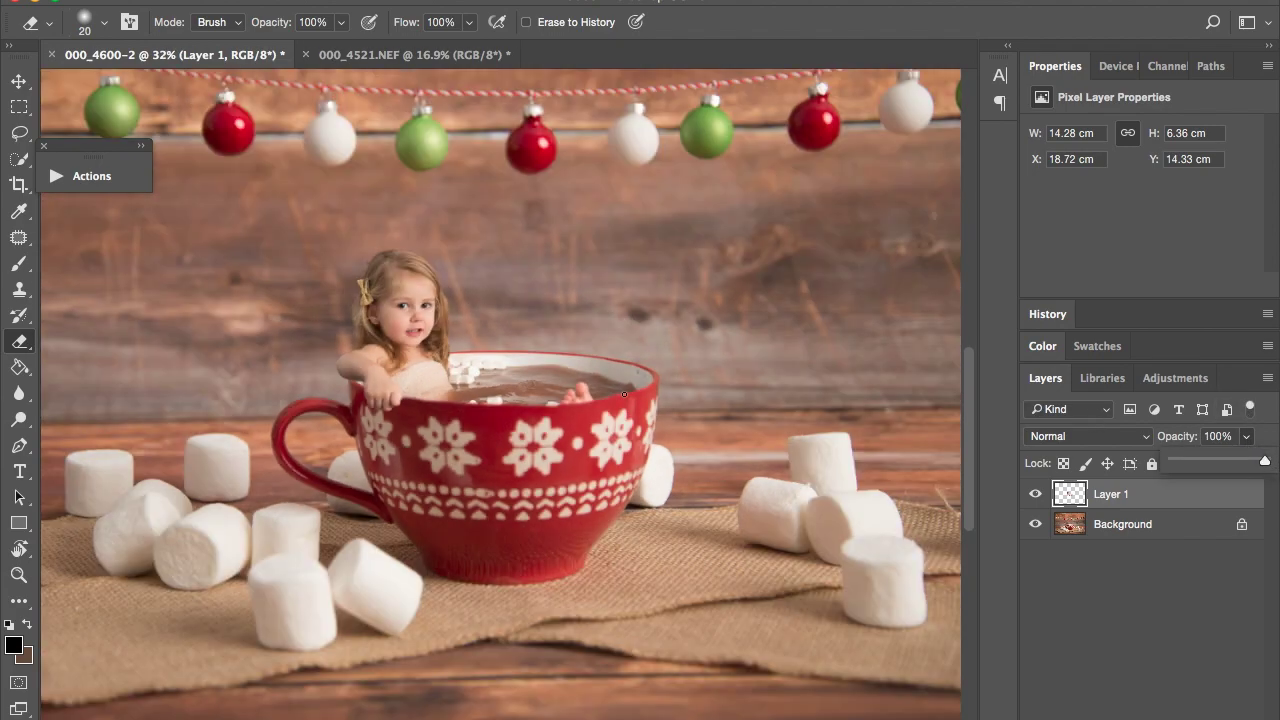
scroll(624, 394, up, 2)
scroll(624, 394, up, 1)
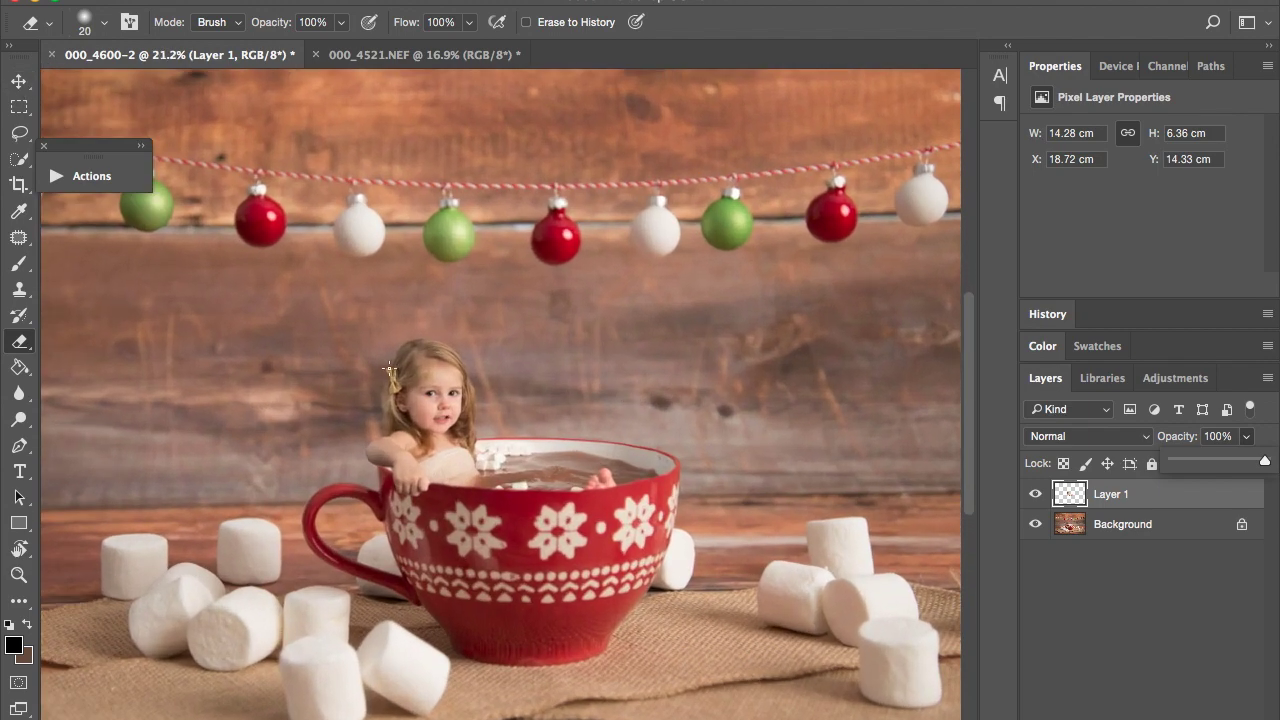
scroll(565, 426, down, 3)
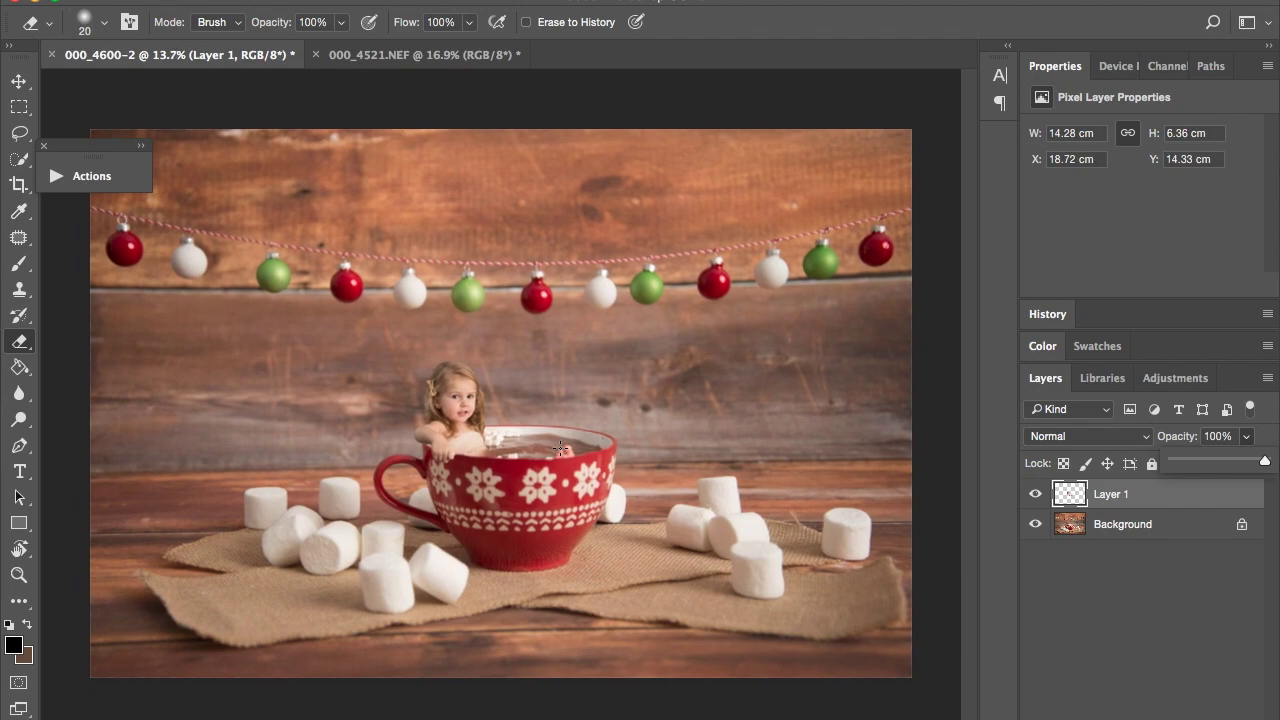
scroll(561, 449, up, 1)
scroll(561, 449, up, 2)
scroll(560, 449, down, 3)
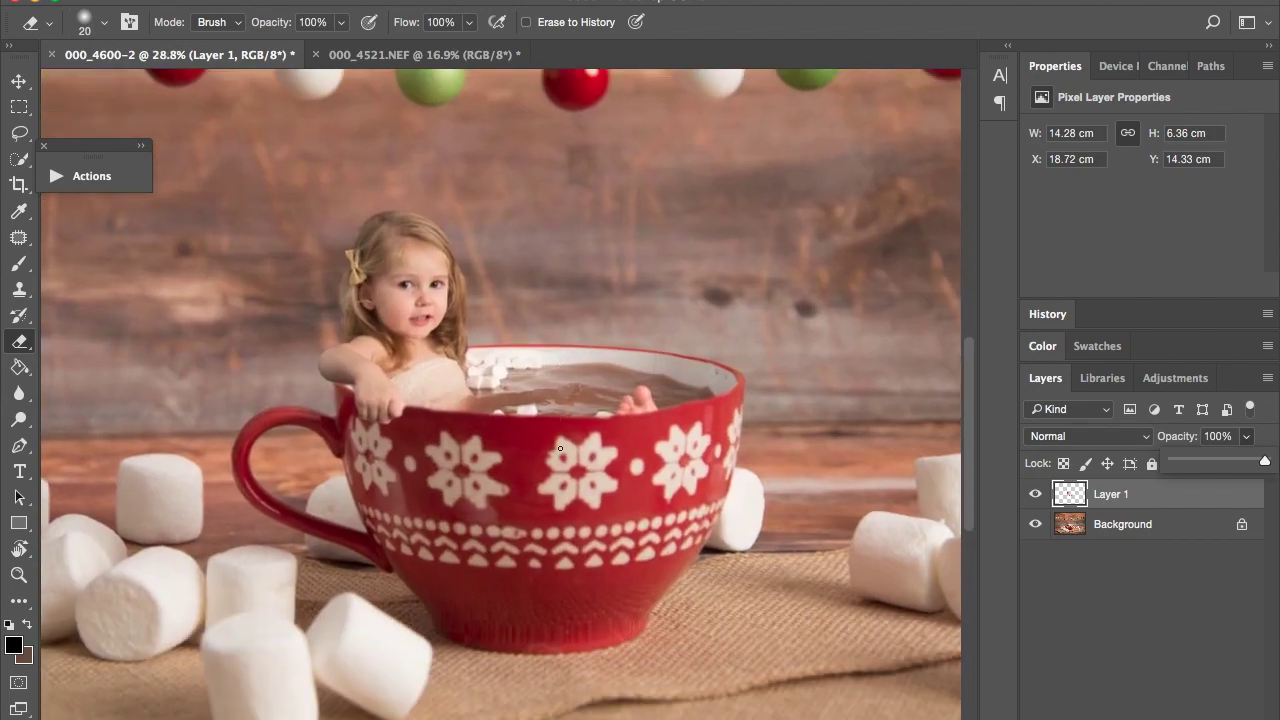
- Erase the leftover tub fringe beneath the girl's fingers on the mug with an 8 px eraser
scroll(560, 449, up, 5)
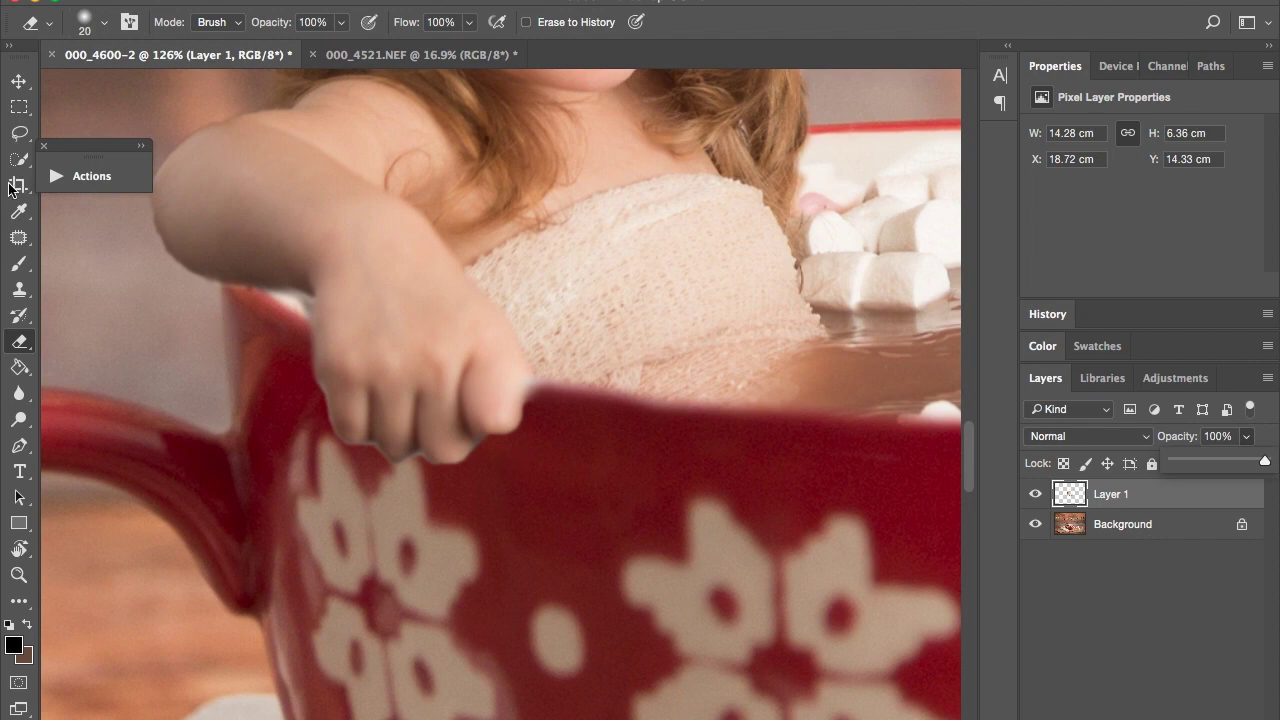
key(bracketleft)
key(bracketleft)
key(bracketleft)
scroll(415, 478, up, 1)
scroll(415, 478, up, 3)
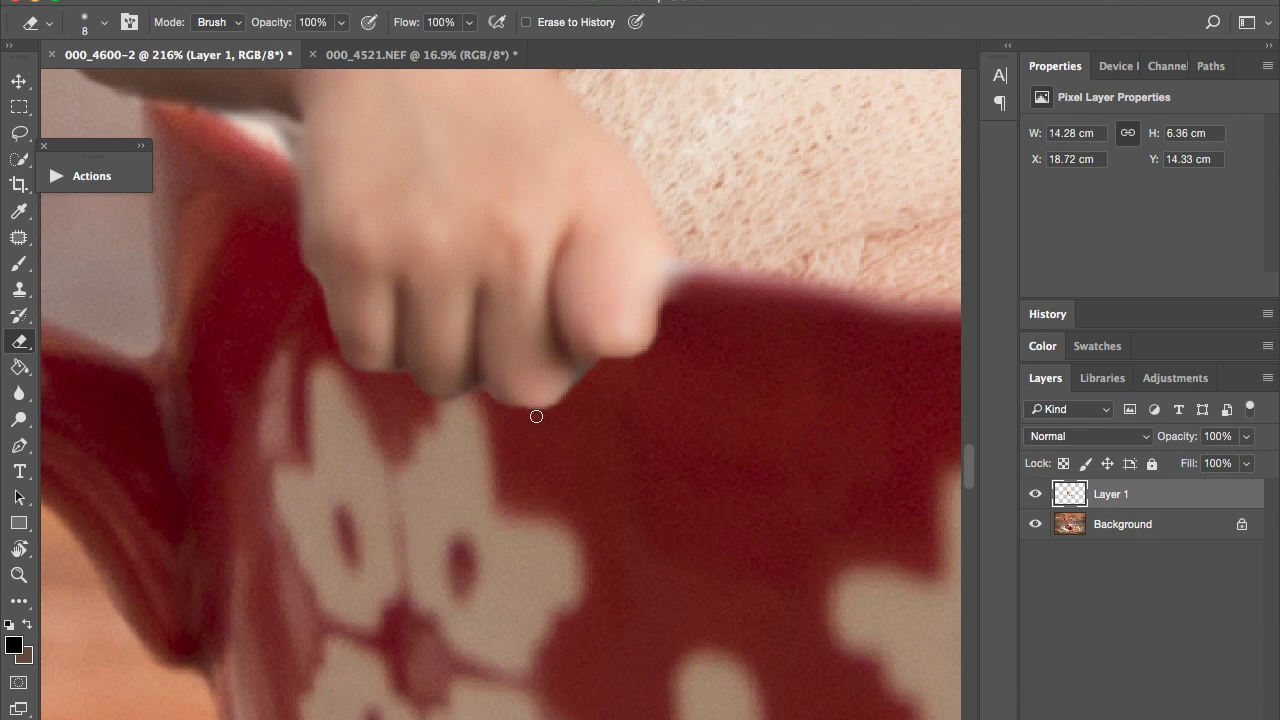
scroll(607, 371, right, 5)
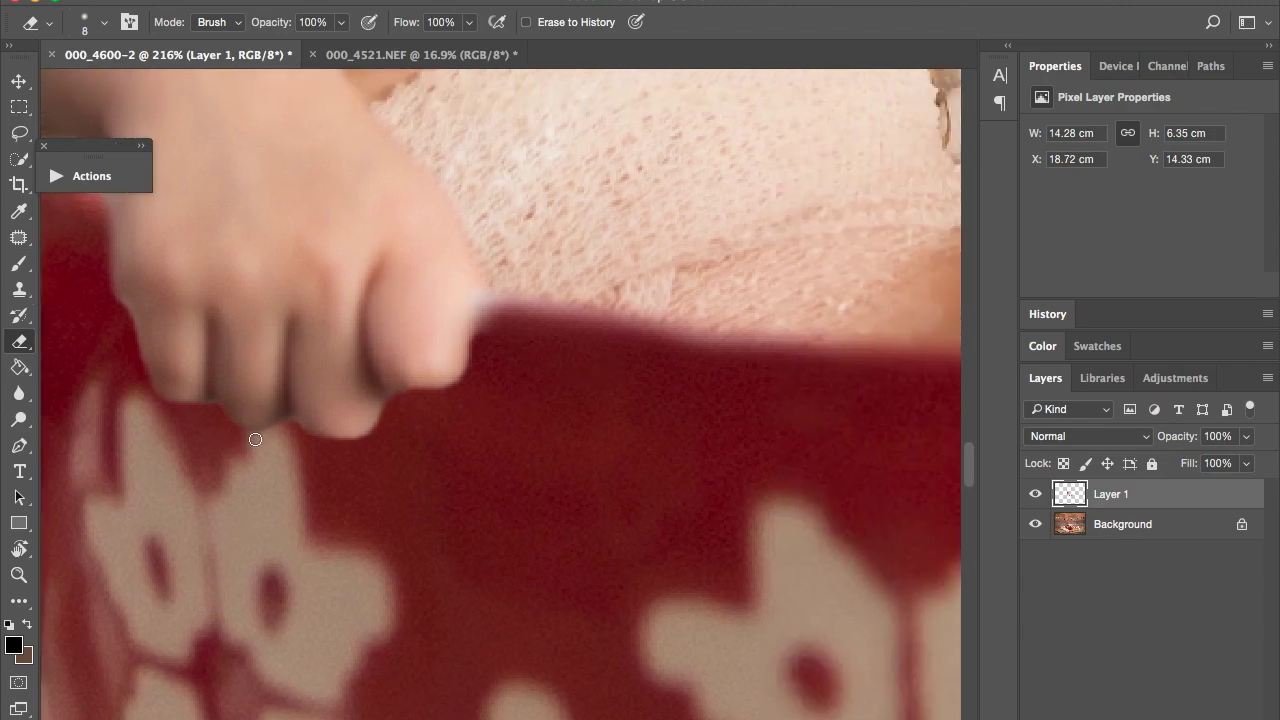
scroll(289, 429, down, 10)
- Erase the pale overlap along the mug's front rim beside the girl's hand with the 8 px eraser
scroll(289, 429, up, 8)
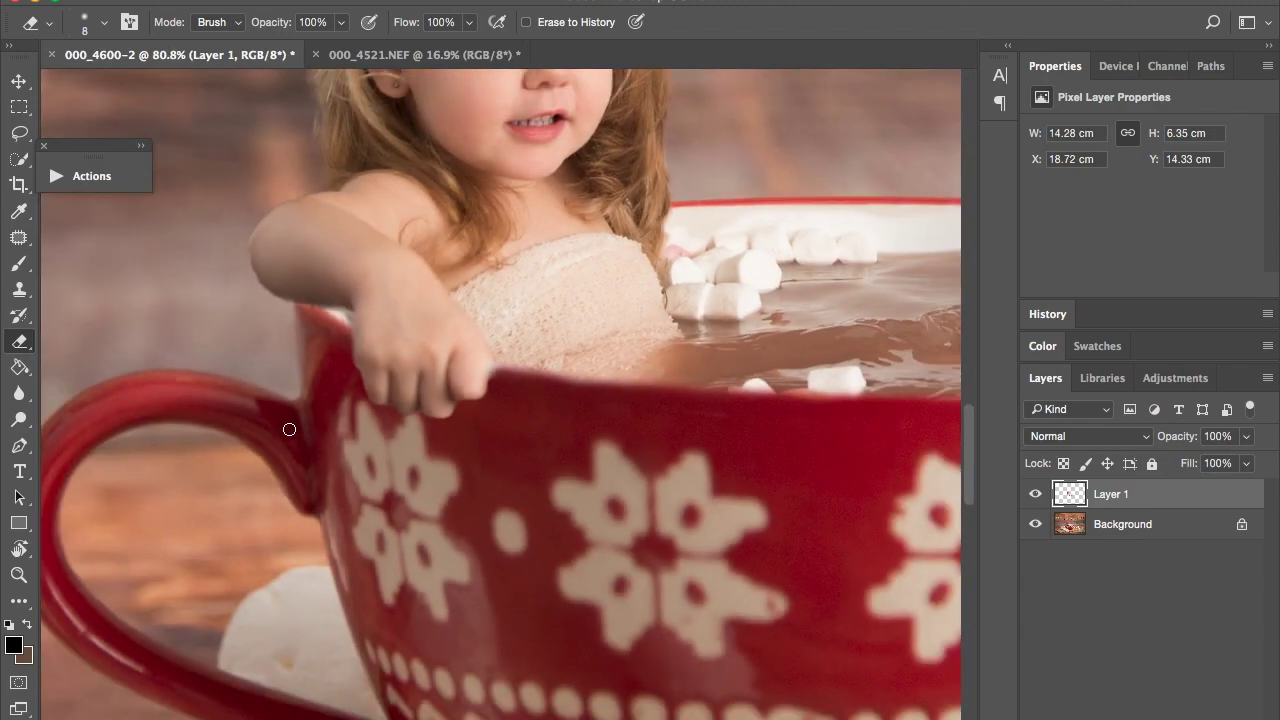
mouse_move(488, 351)
mouse_down()
mouse_move(487, 315)
mouse_move(481, 360)
mouse_move(482, 309)
mouse_move(511, 323)
mouse_move(499, 332)
mouse_move(515, 331)
mouse_move(489, 316)
mouse_move(680, 358)
mouse_up()
scroll(680, 358, right, 10)
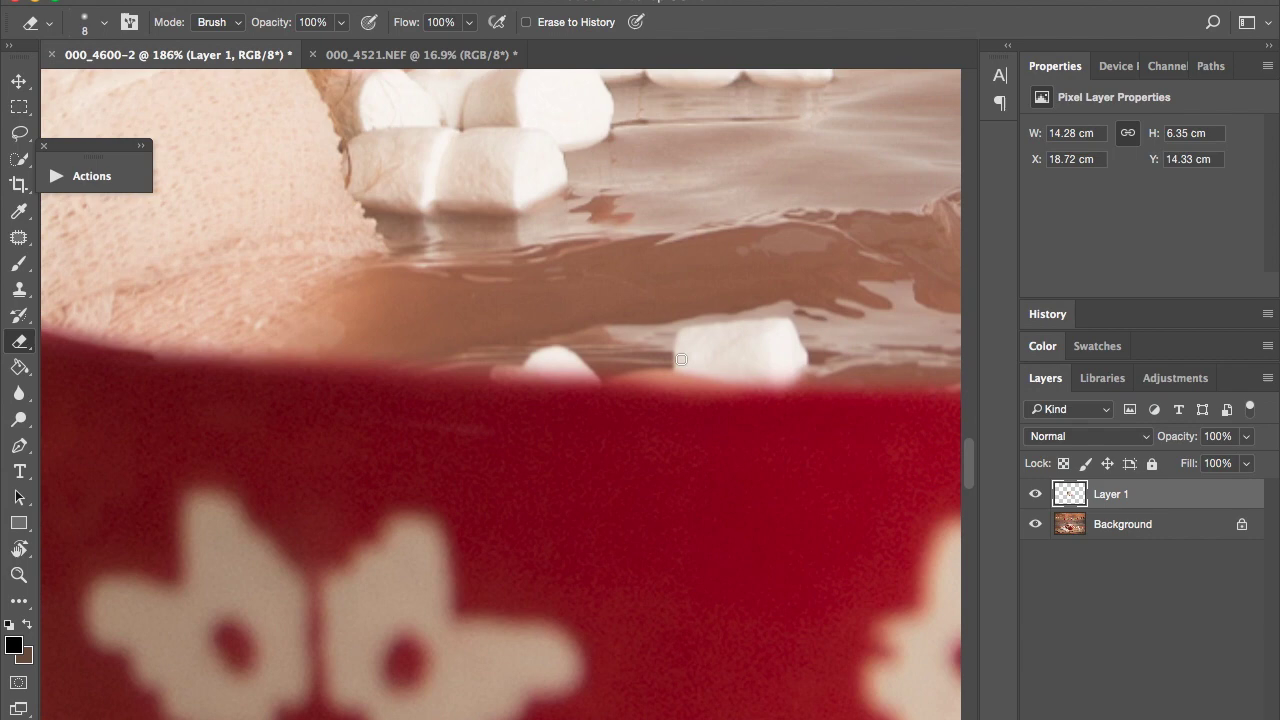
scroll(546, 393, left, 10)
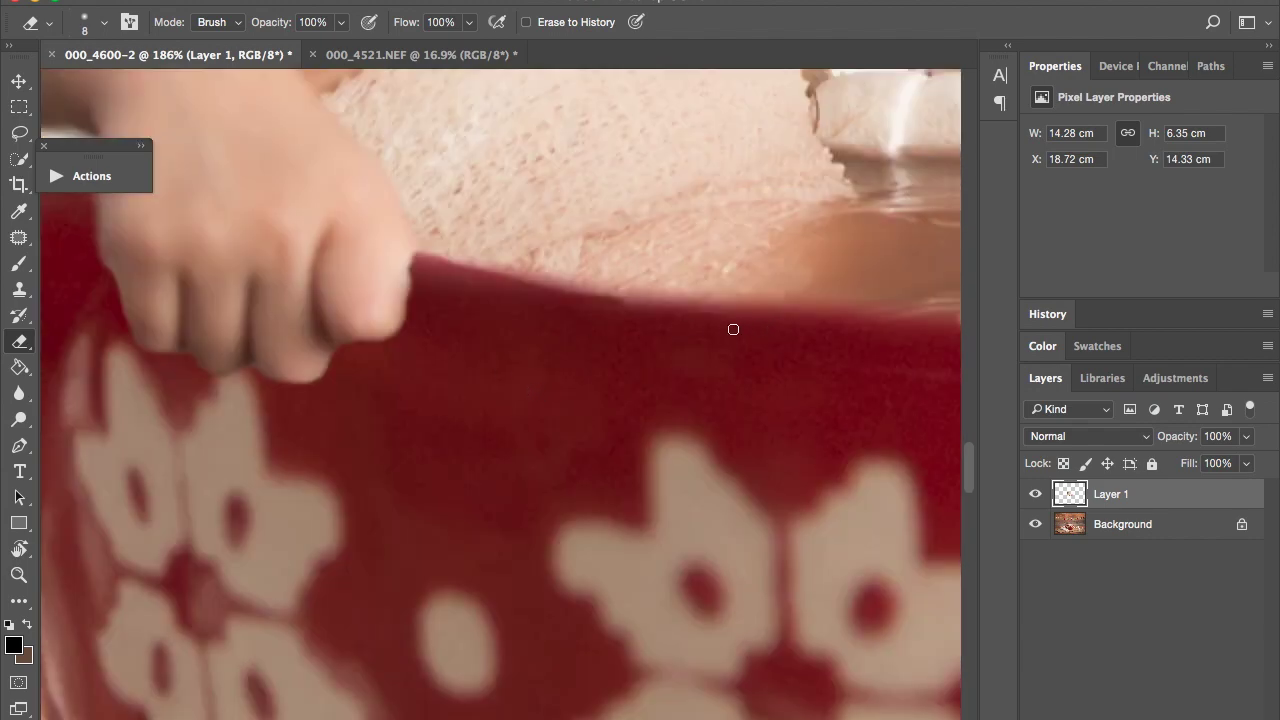
mouse_move(611, 308)
mouse_down()
mouse_move(750, 314)
mouse_move(441, 270)
mouse_move(590, 292)
mouse_move(620, 310)
mouse_move(516, 280)
mouse_move(605, 291)
mouse_move(436, 260)
mouse_up()
scroll(436, 260, down, 8)
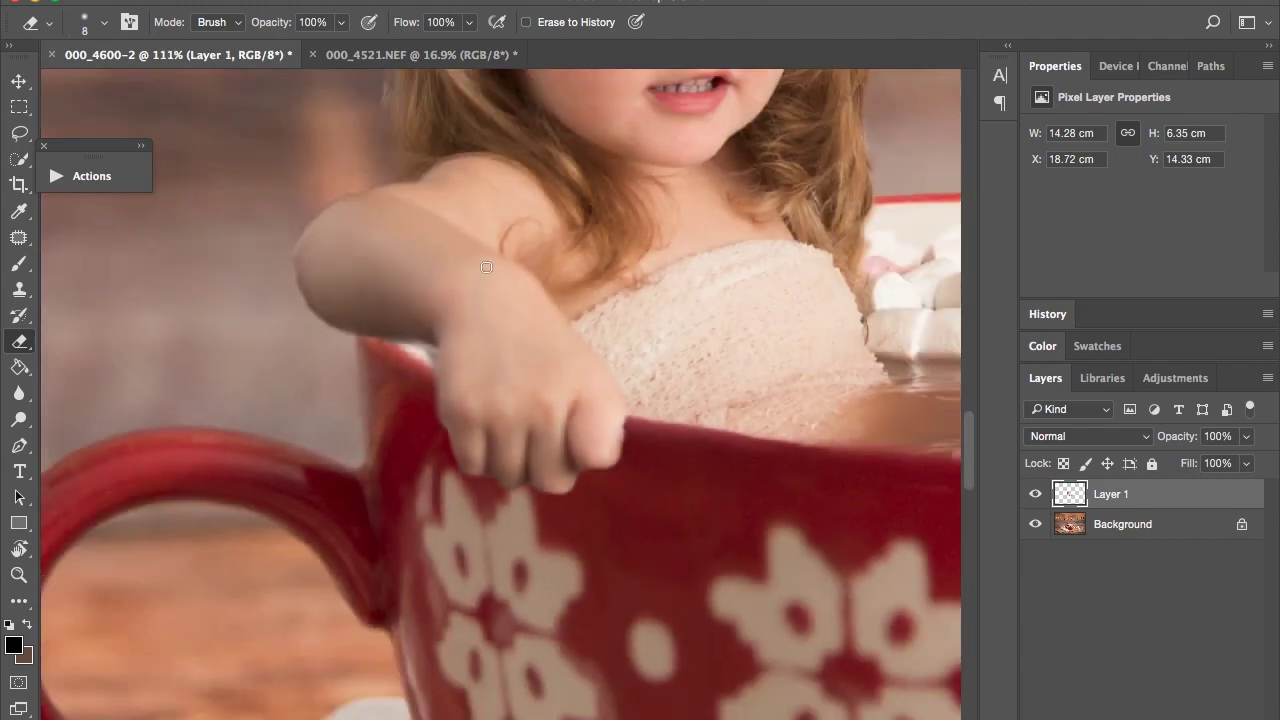
- Inspect the cut-out edges around the girl's arm, hair and face, and check the whole composite
scroll(486, 267, up, 6)
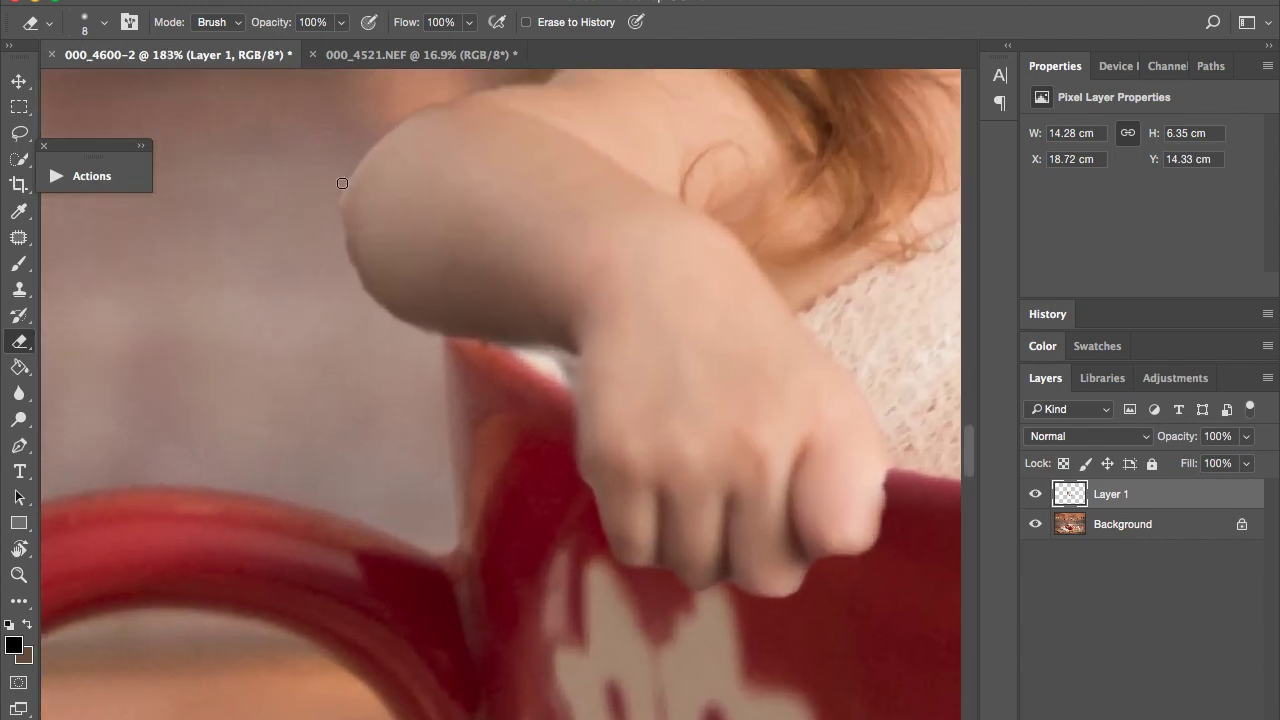
scroll(370, 335, up, 10)
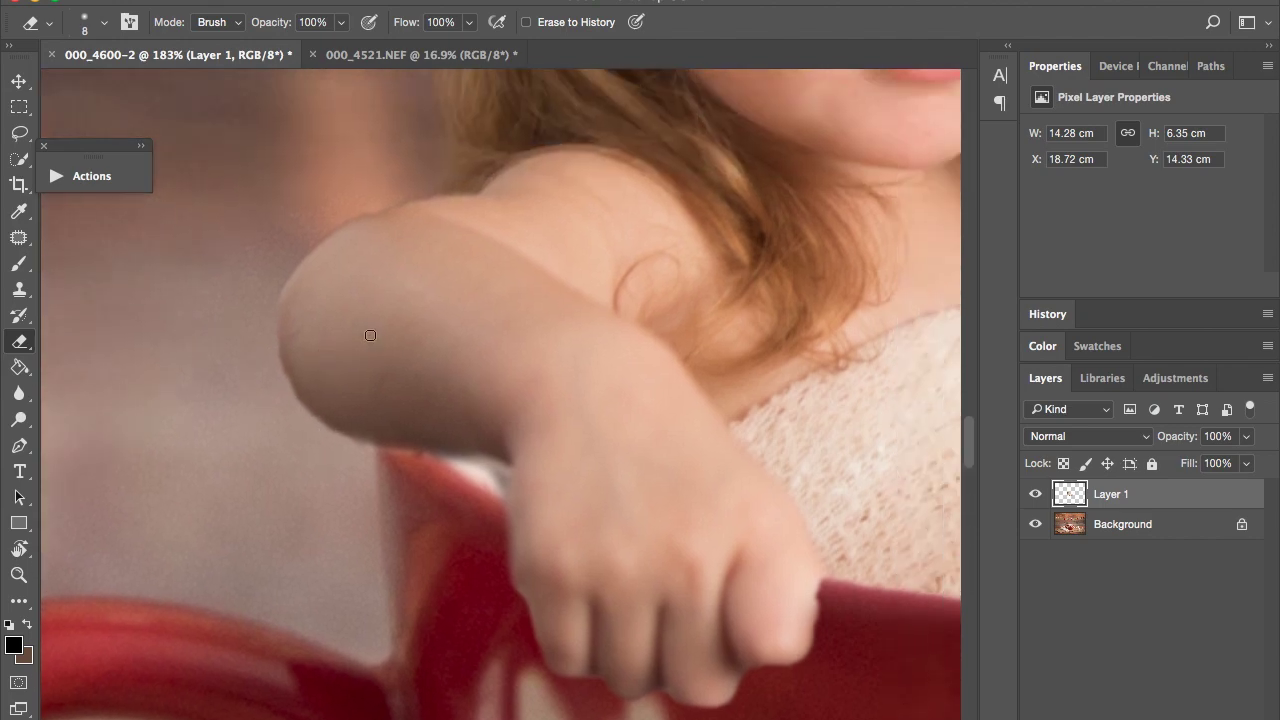
scroll(370, 335, left, 3)
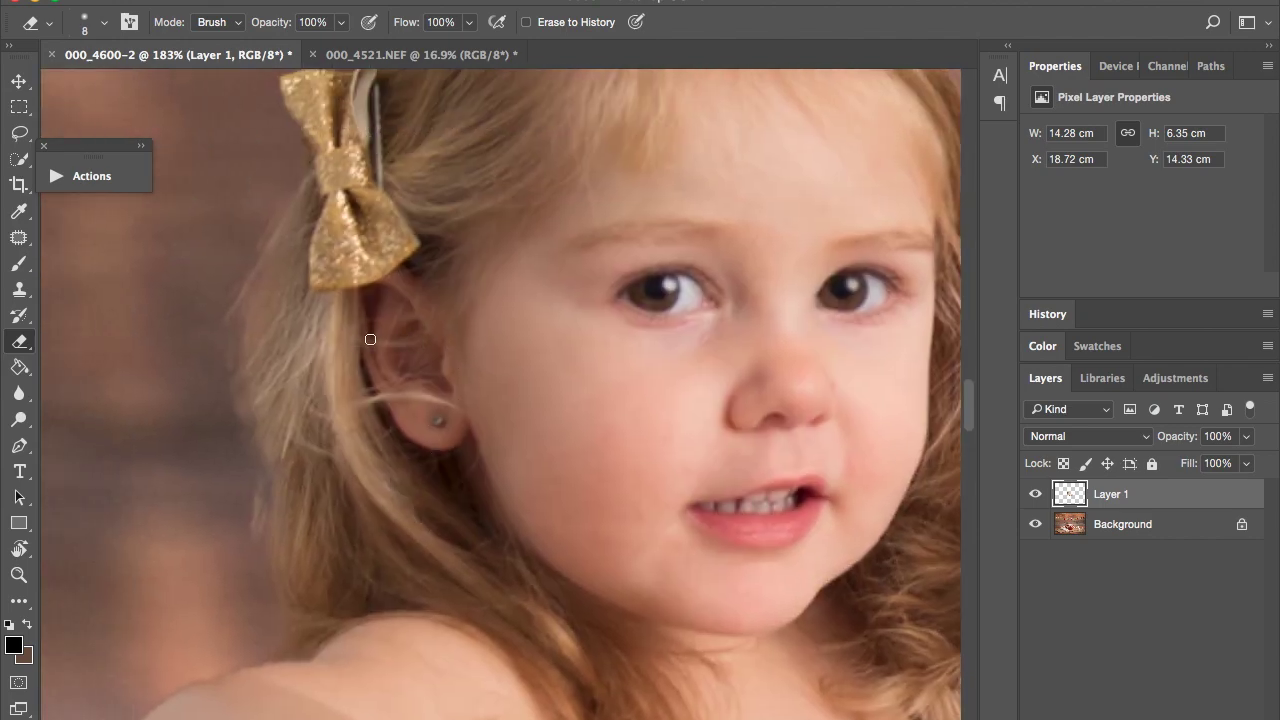
scroll(232, 409, up, 1)
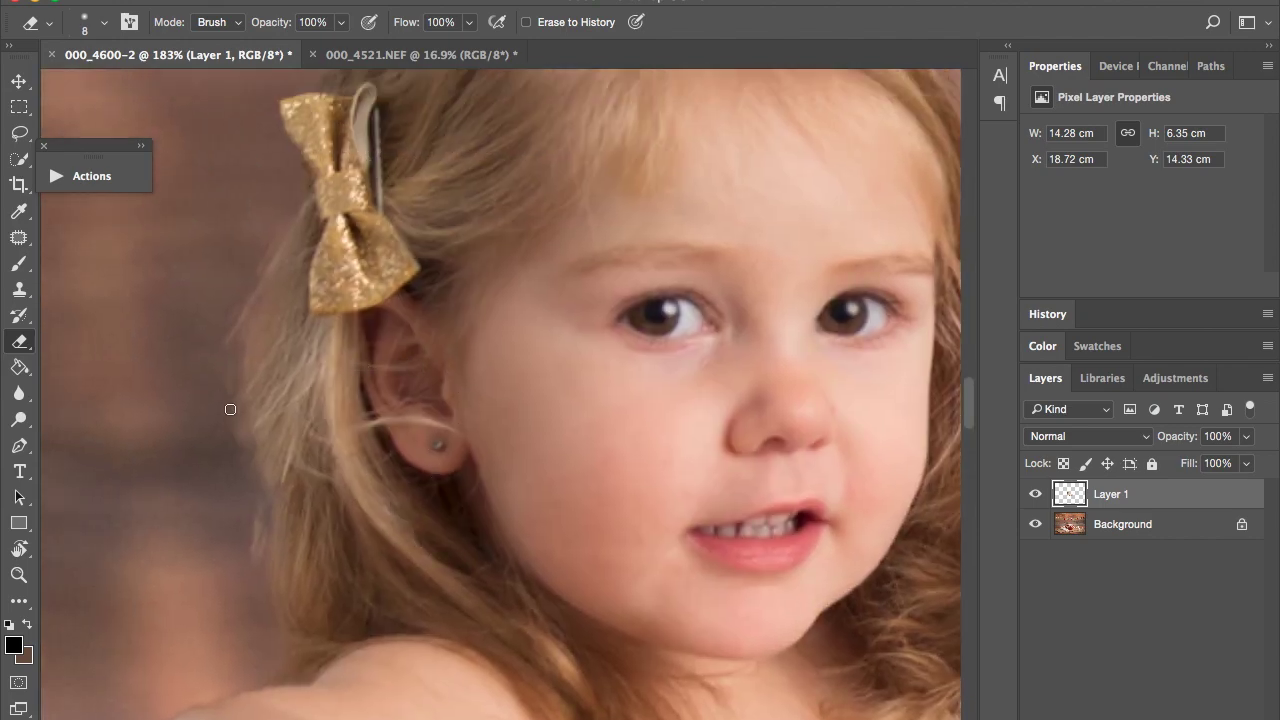
scroll(289, 203, up, 10)
scroll(289, 203, right, 4)
scroll(280, 233, down, 10)
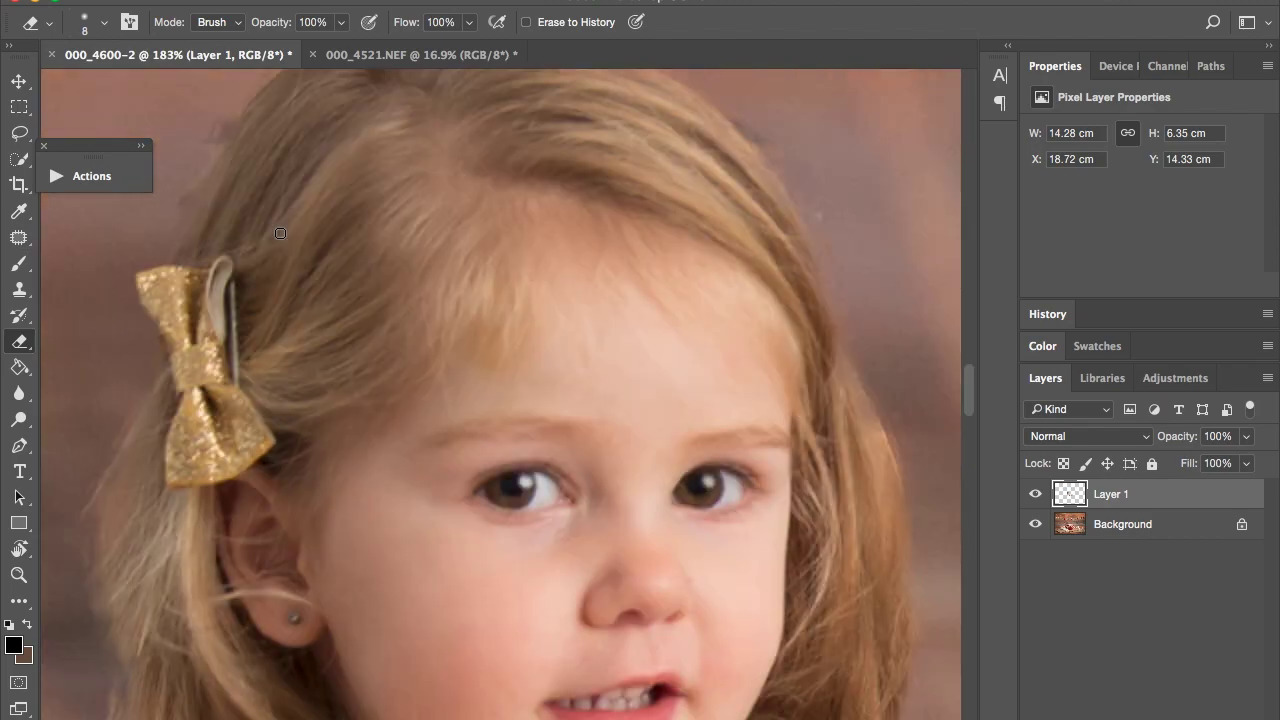
scroll(277, 243, down, 5)
scroll(276, 243, down, 6)
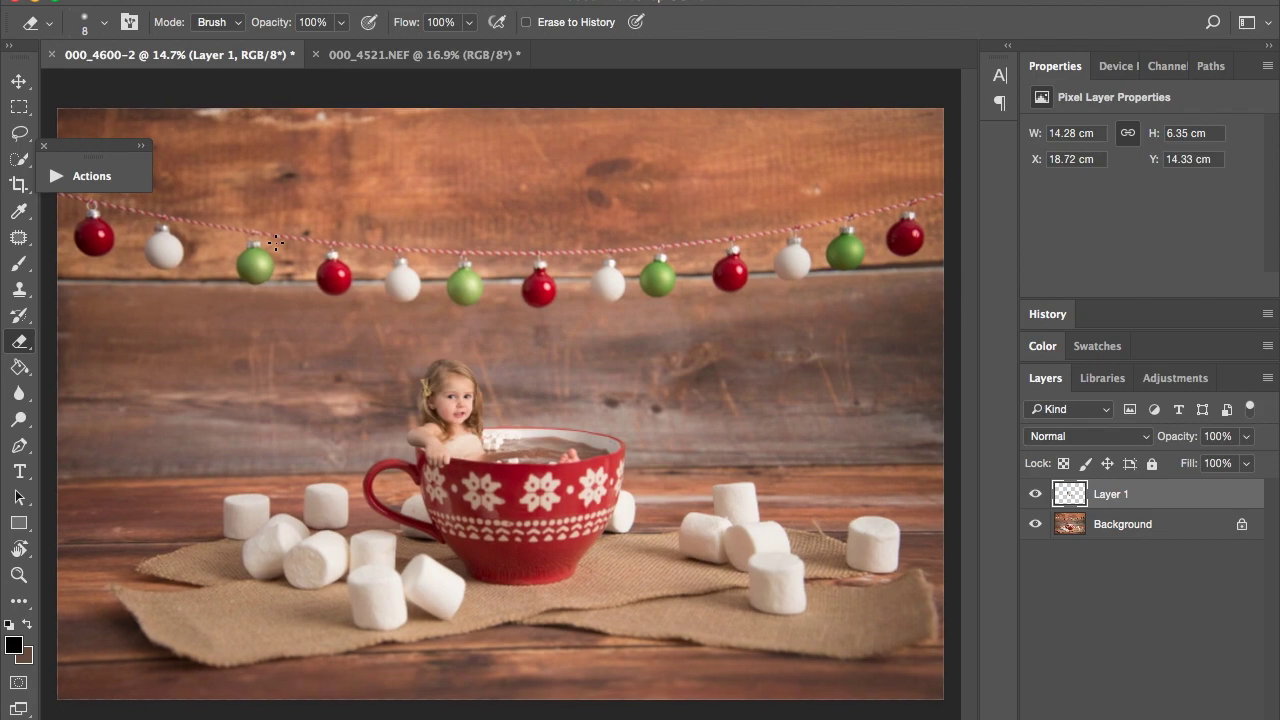
scroll(607, 484, up, 4)
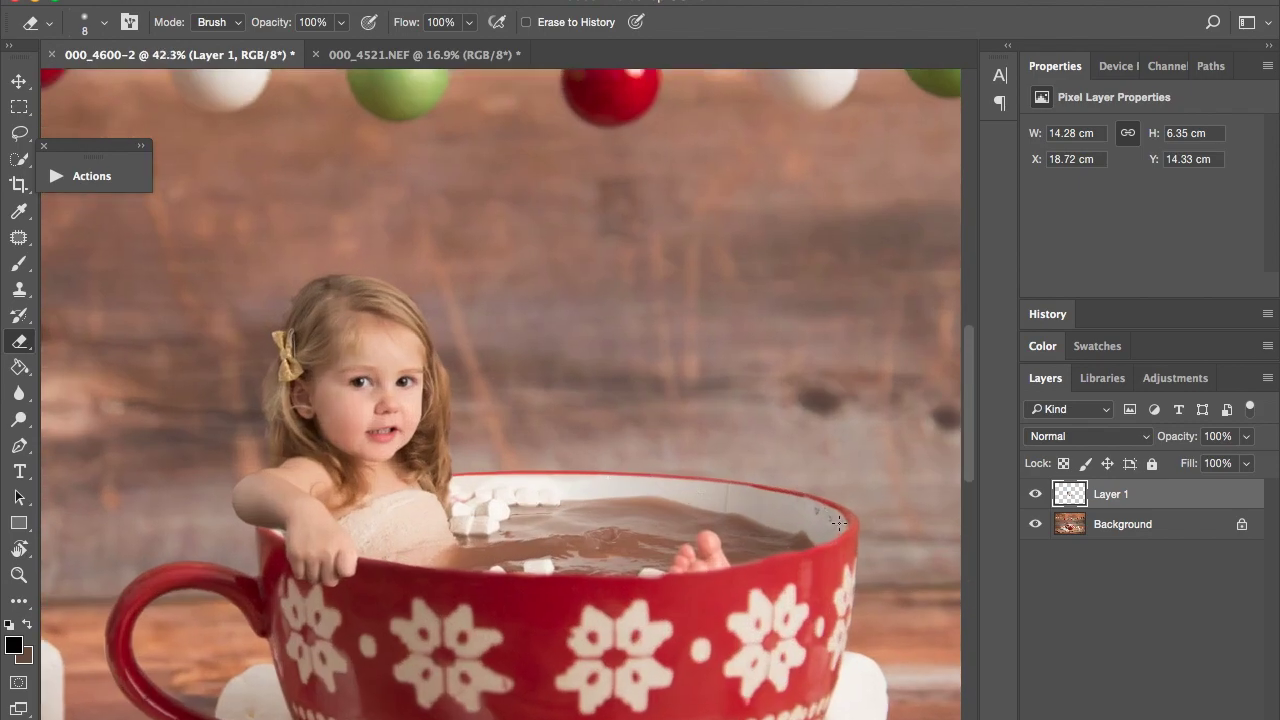
scroll(820, 514, down, 3)
scroll(820, 514, down, 1)
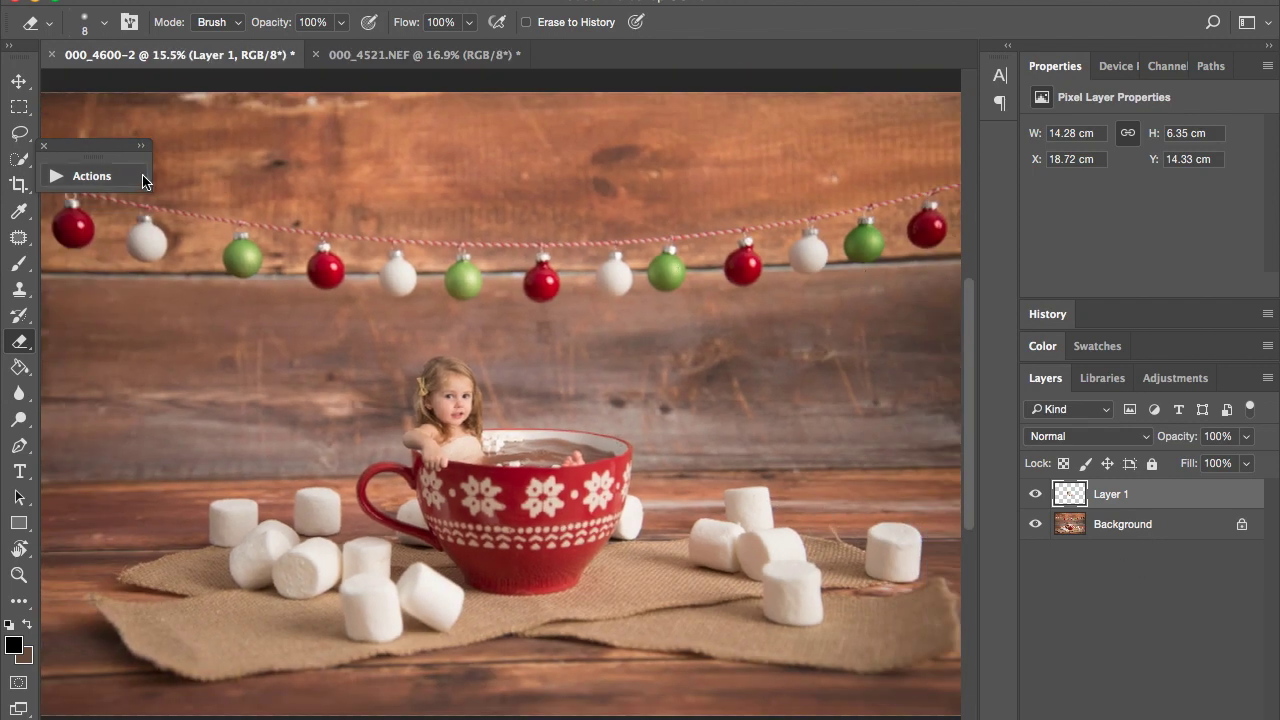
- Expand the actions list and look through the GTG - Newborn Collection II set to its Retouch Toolkit
click(141, 150)
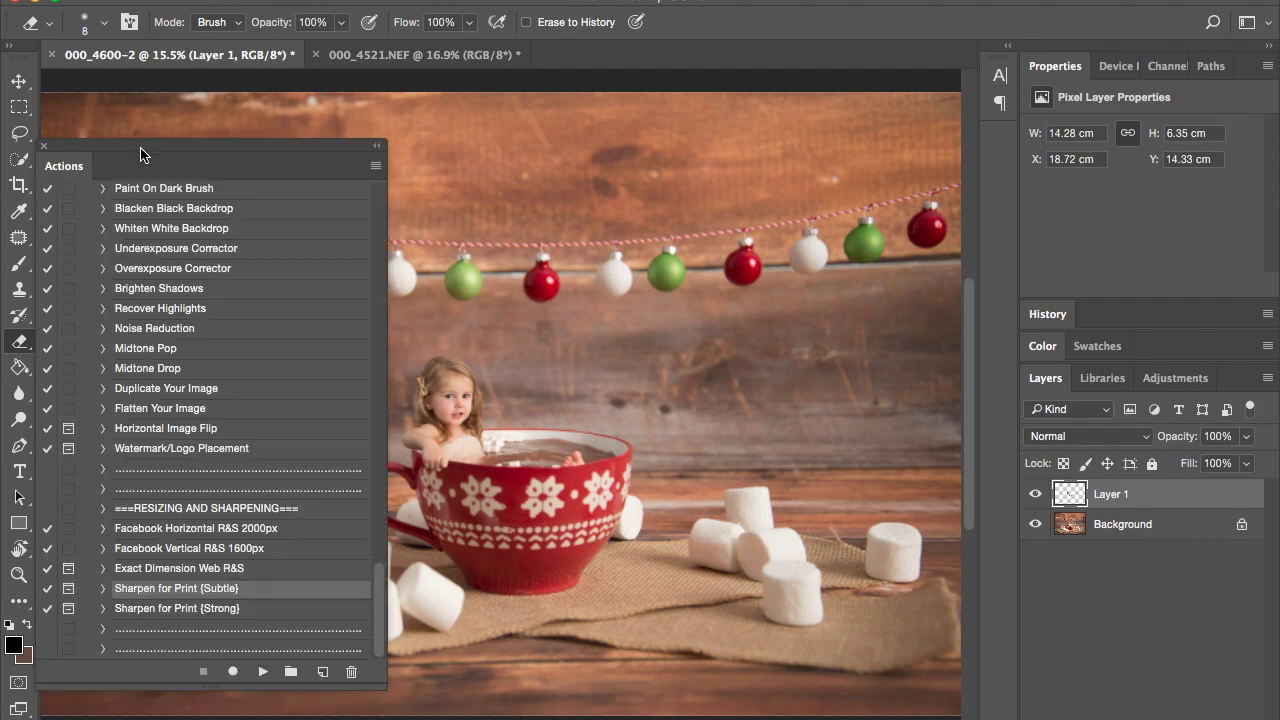
scroll(143, 305, up, 15)
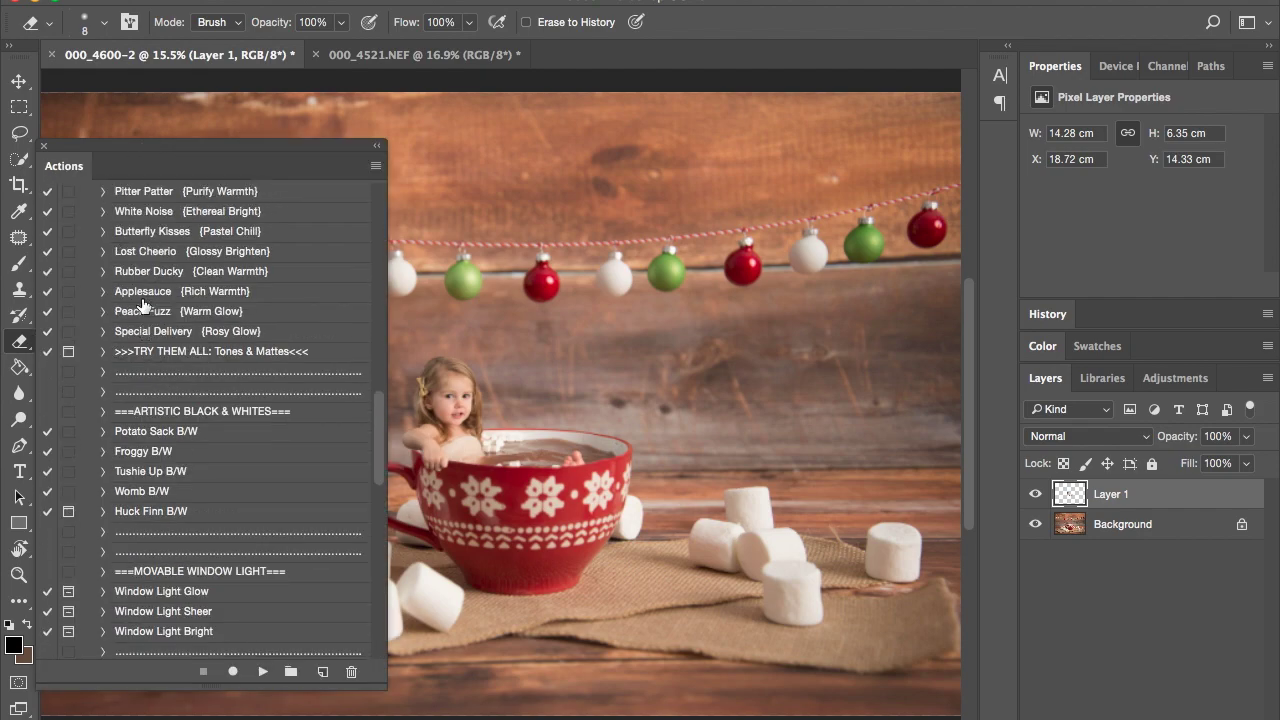
scroll(143, 305, up, 10)
scroll(112, 462, down, 3)
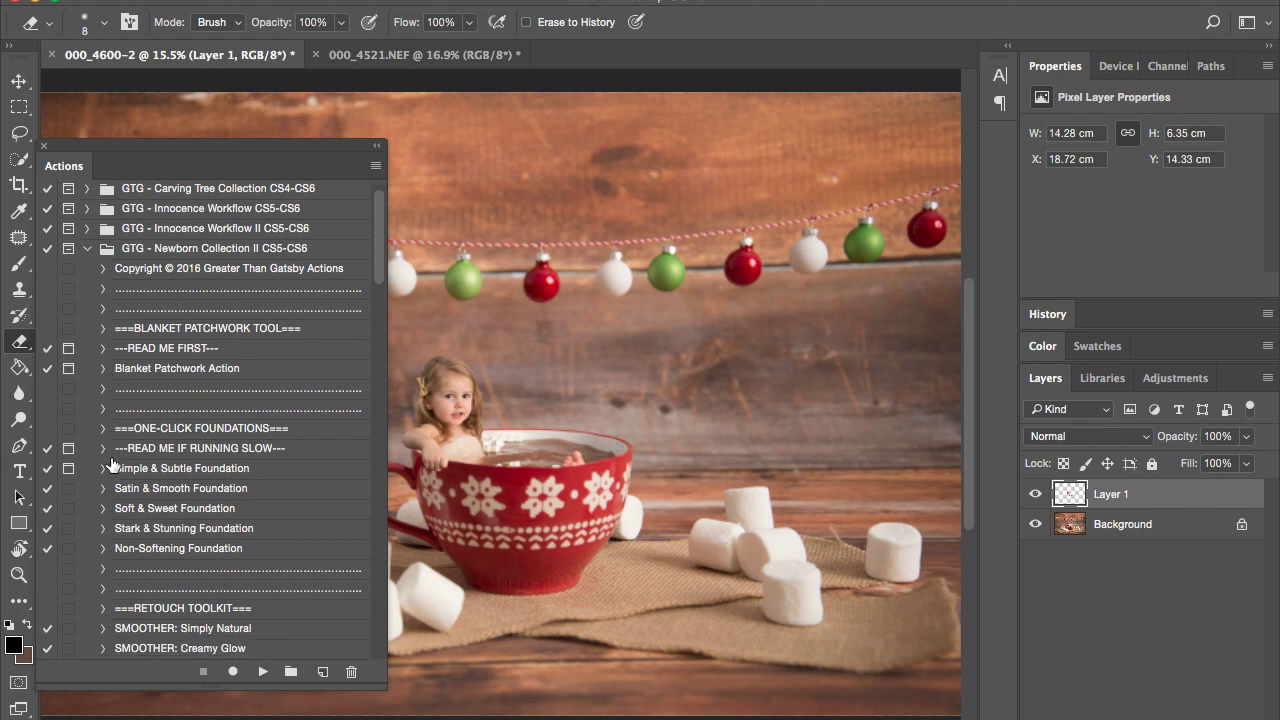
scroll(112, 462, down, 5)
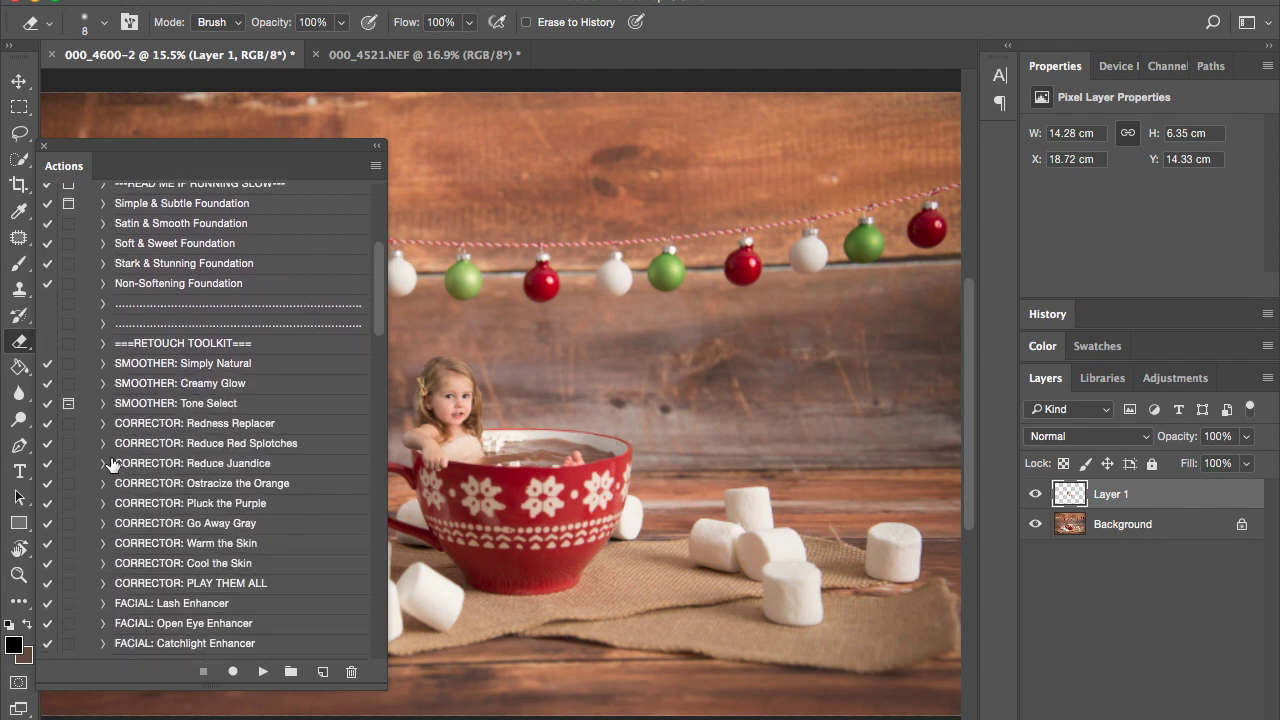
scroll(221, 507, down, 1)
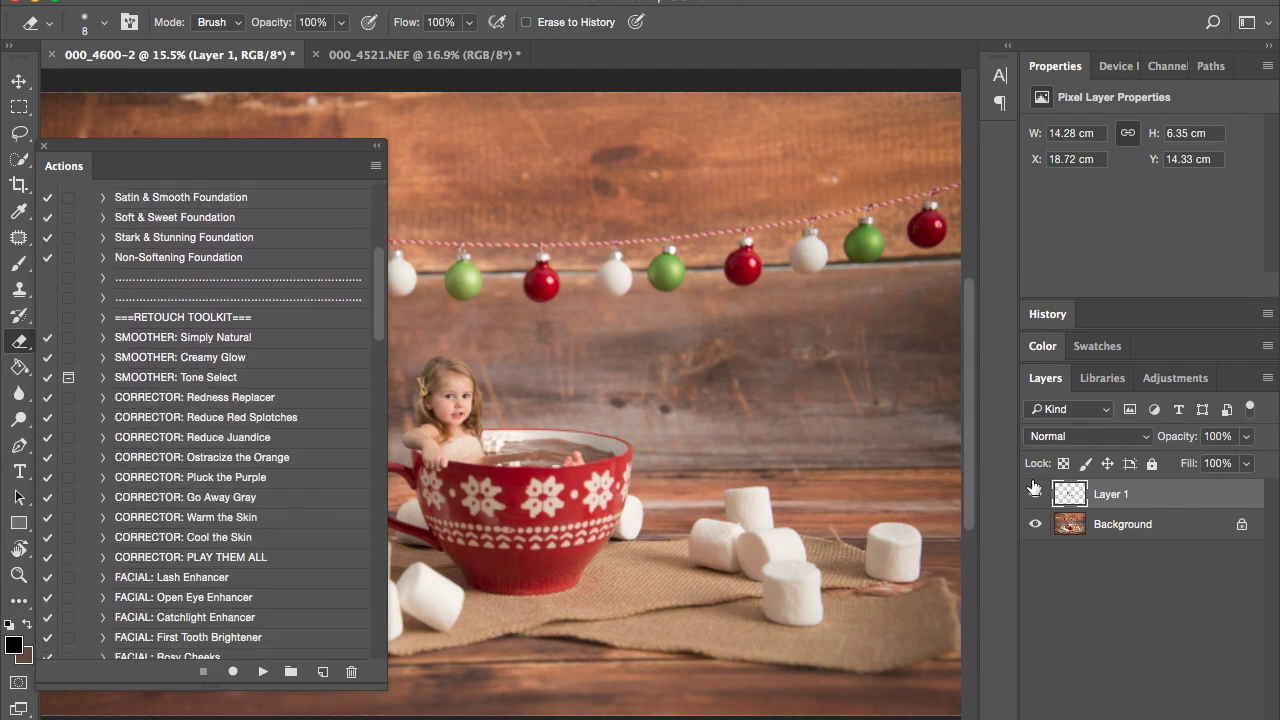
- Merge Layer 1 with the Background layer
shift+click(1094, 524)
right_click(1094, 524)
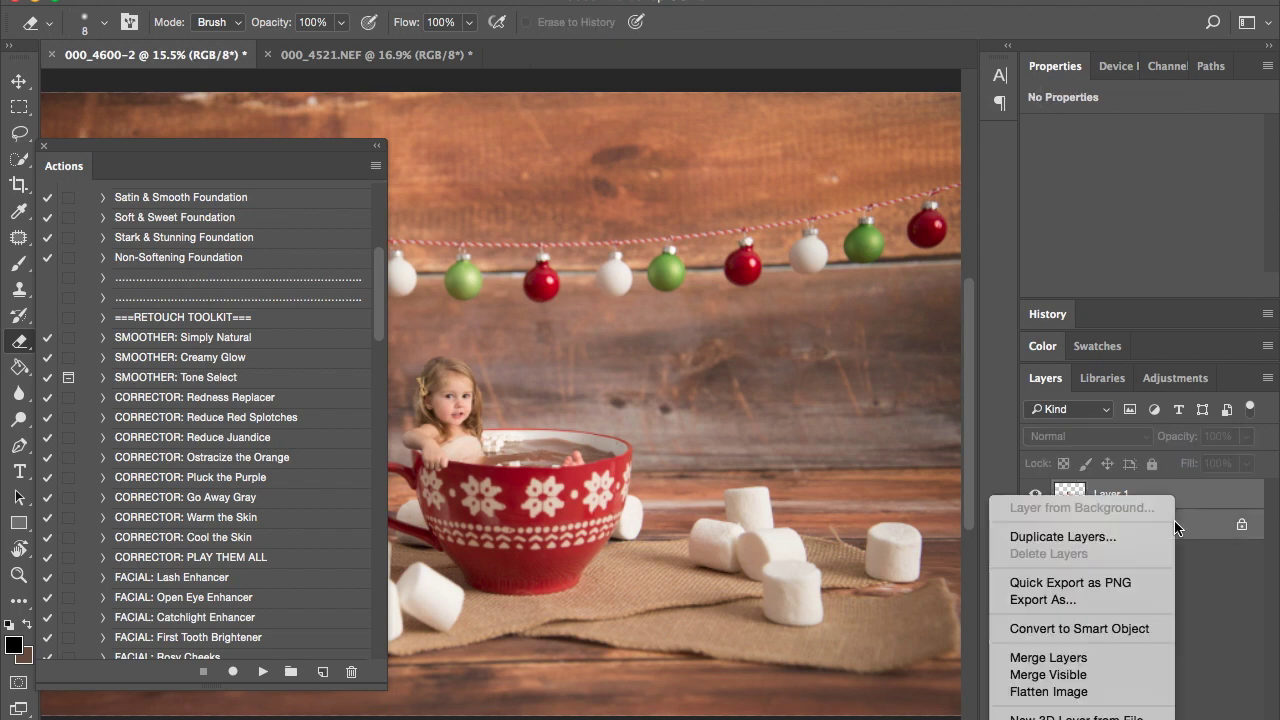
click(1076, 660)
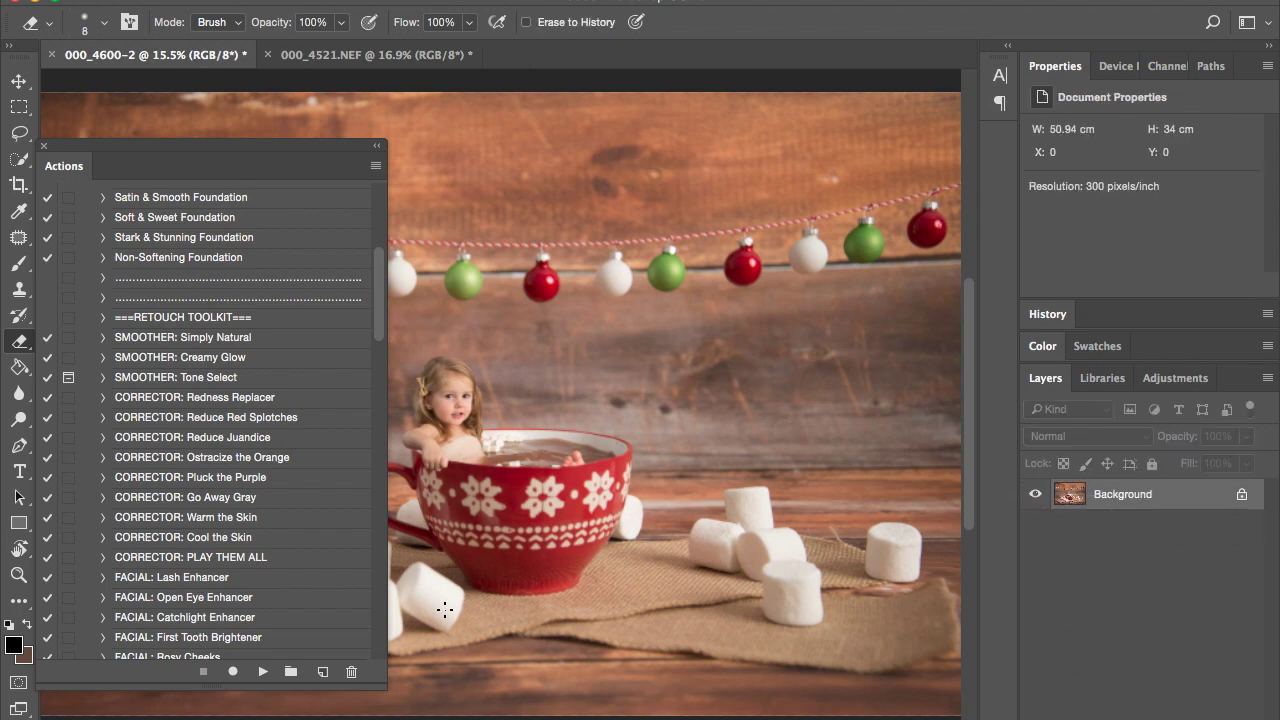
- Run the FACIAL: Open Eye Enhancer action from the Retouch Toolkit on the merged photo
scroll(512, 518, up, 5)
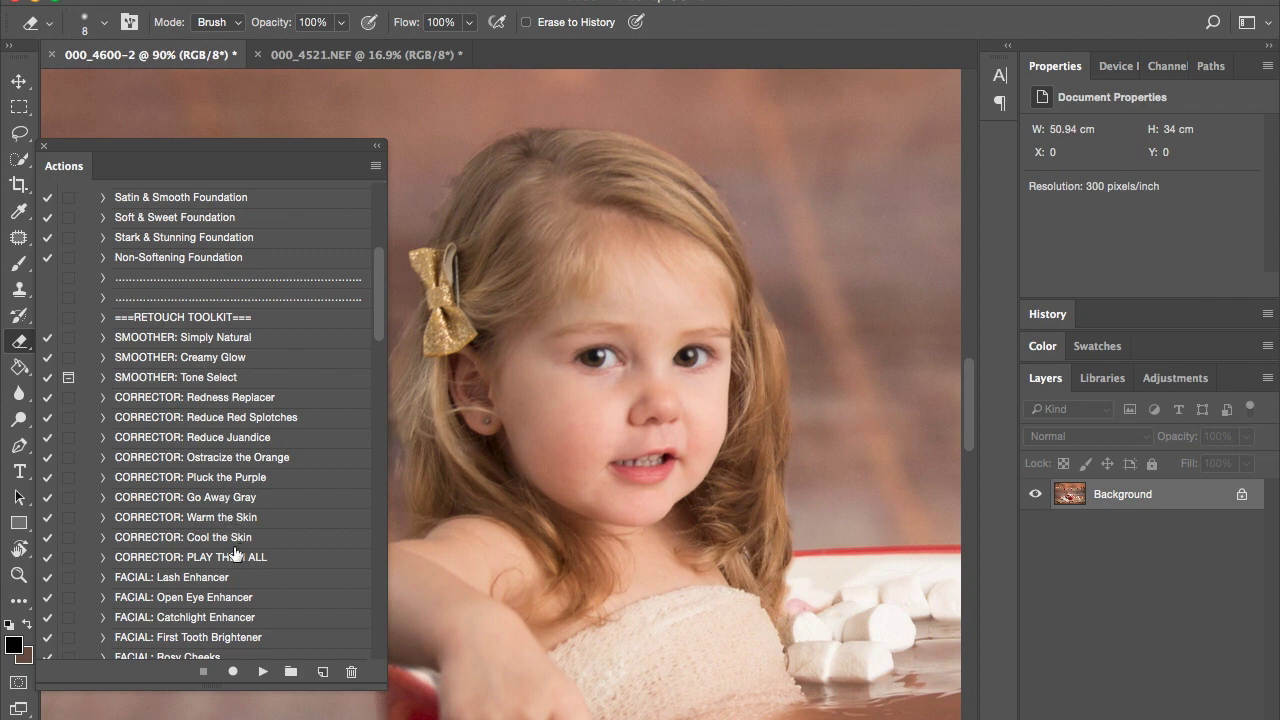
scroll(224, 541, down, 3)
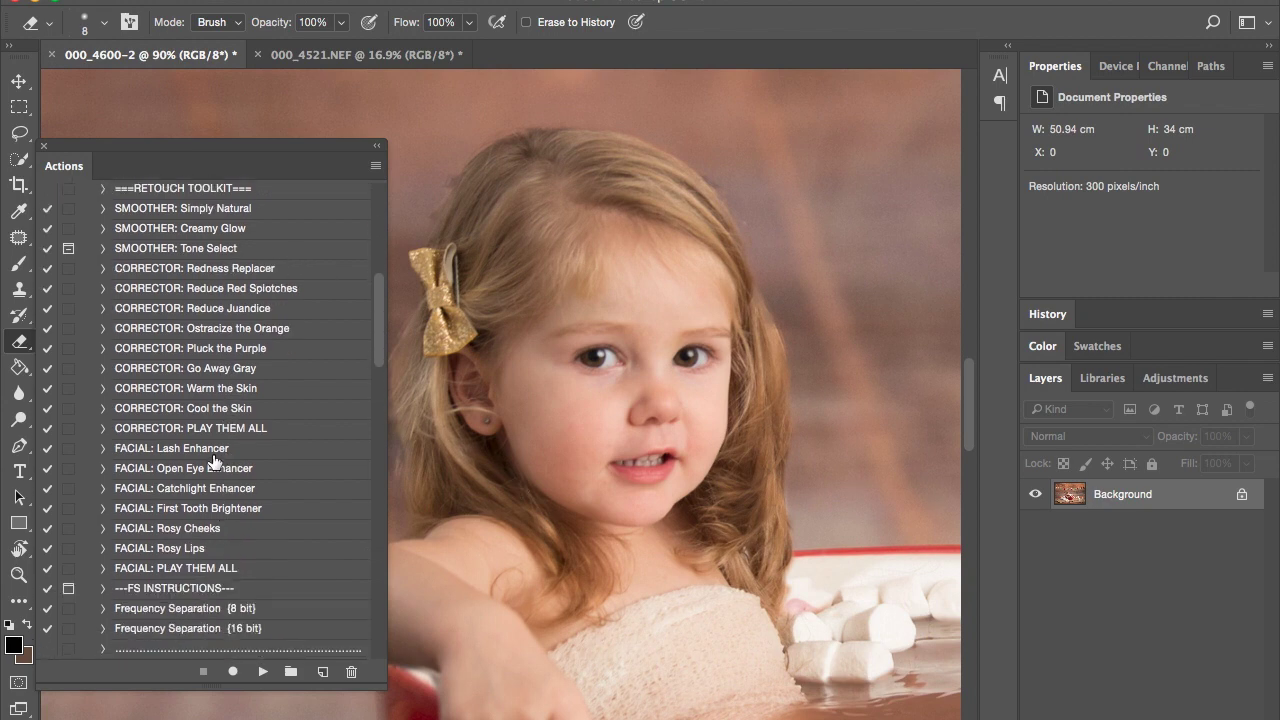
click(214, 472)
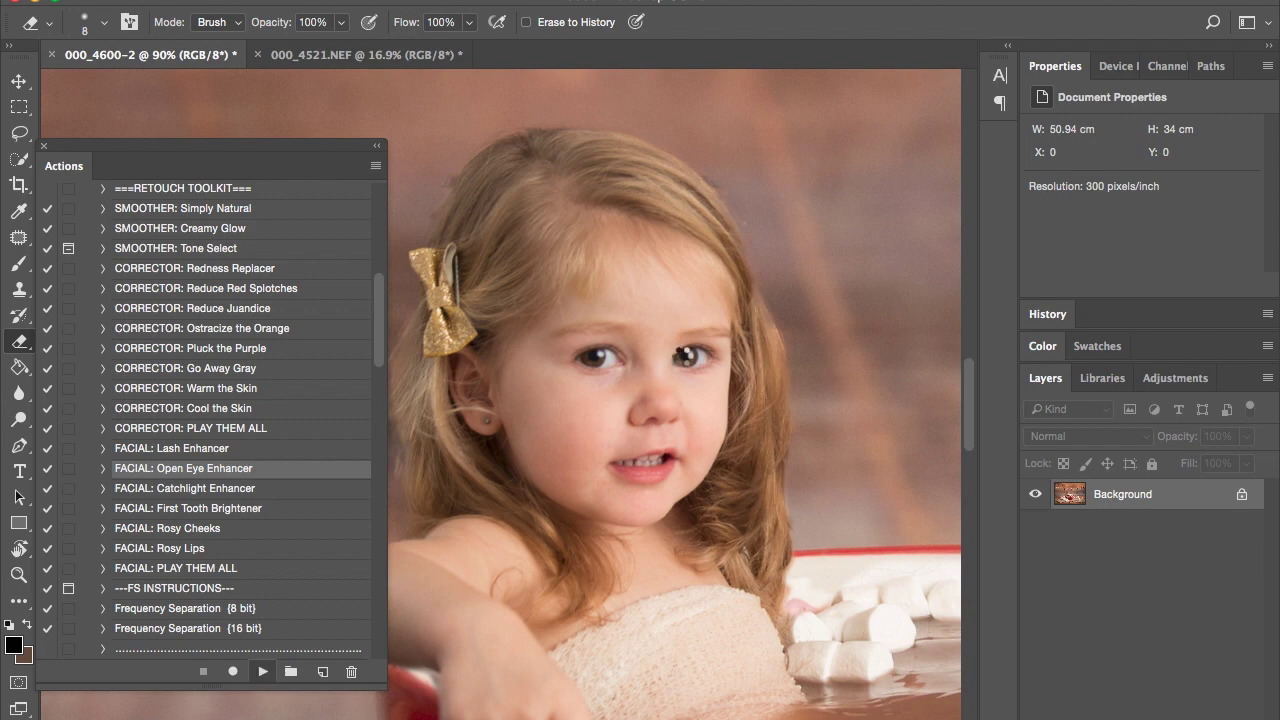
- Paint the Open Eye Enhancer effect onto both of the girl's eyes with a 25 px brush at 100% opacity
key(bracketleft)
key(bracketleft)
key(bracketleft)
key(bracketleft)
key(bracketleft)
key(bracketleft)
key(bracketleft)
key(bracketleft)
key(bracketleft)
key(bracketleft)
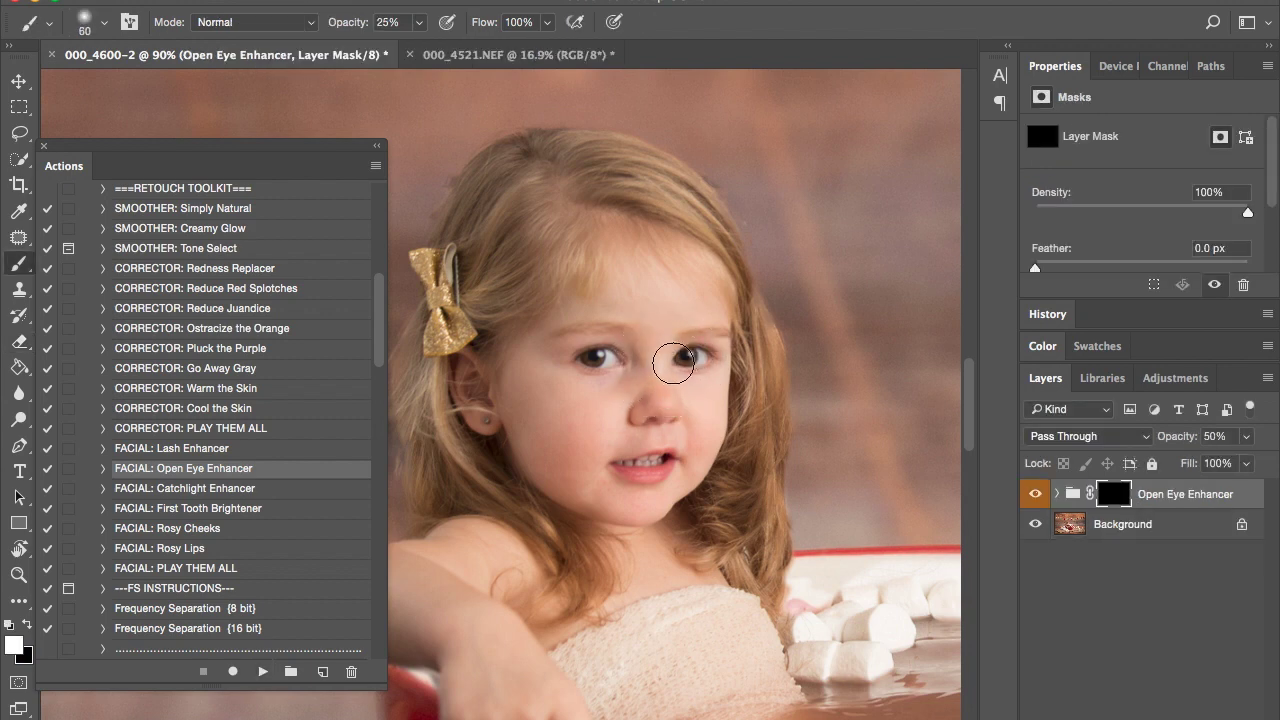
key(bracketright)
click(420, 22)
drag(431, 43, 529, 174)
click(597, 355)
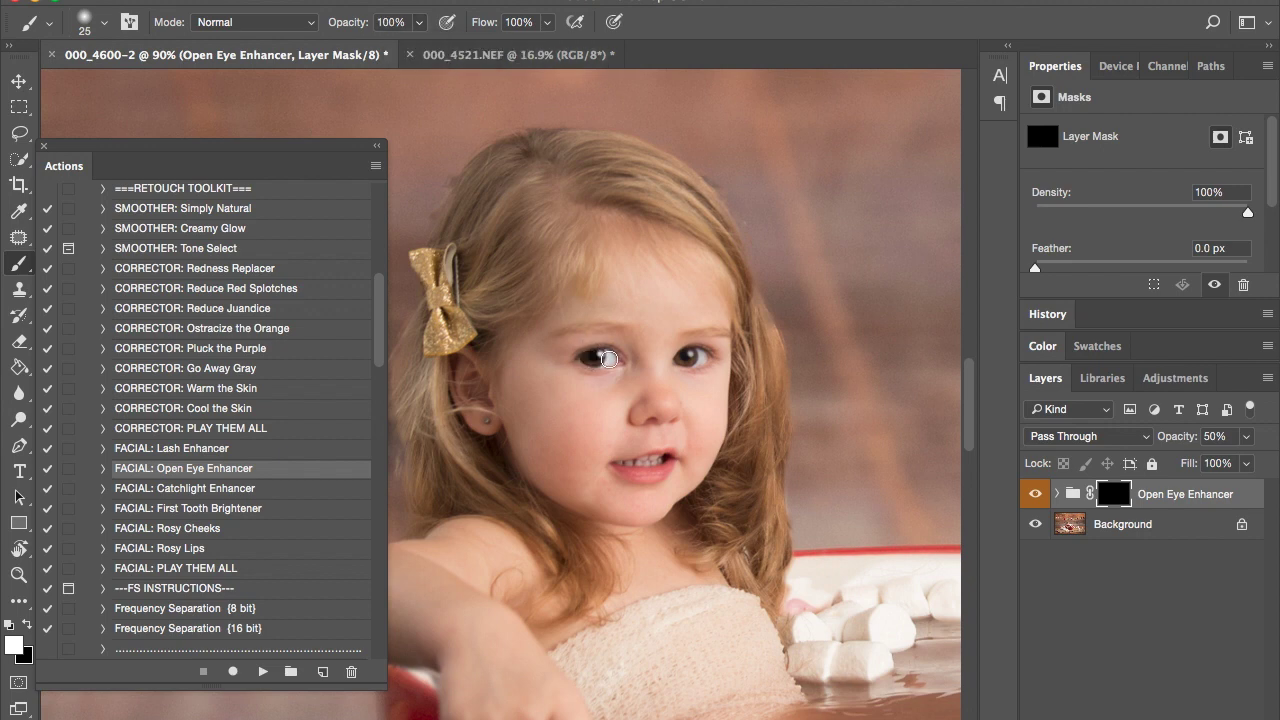
drag(685, 356, 701, 358)
- Patch blemishes on the girl's cheek and chin on the Background layer with the Patch tool
key(ctrl+0)
scroll(709, 450, up, 6)
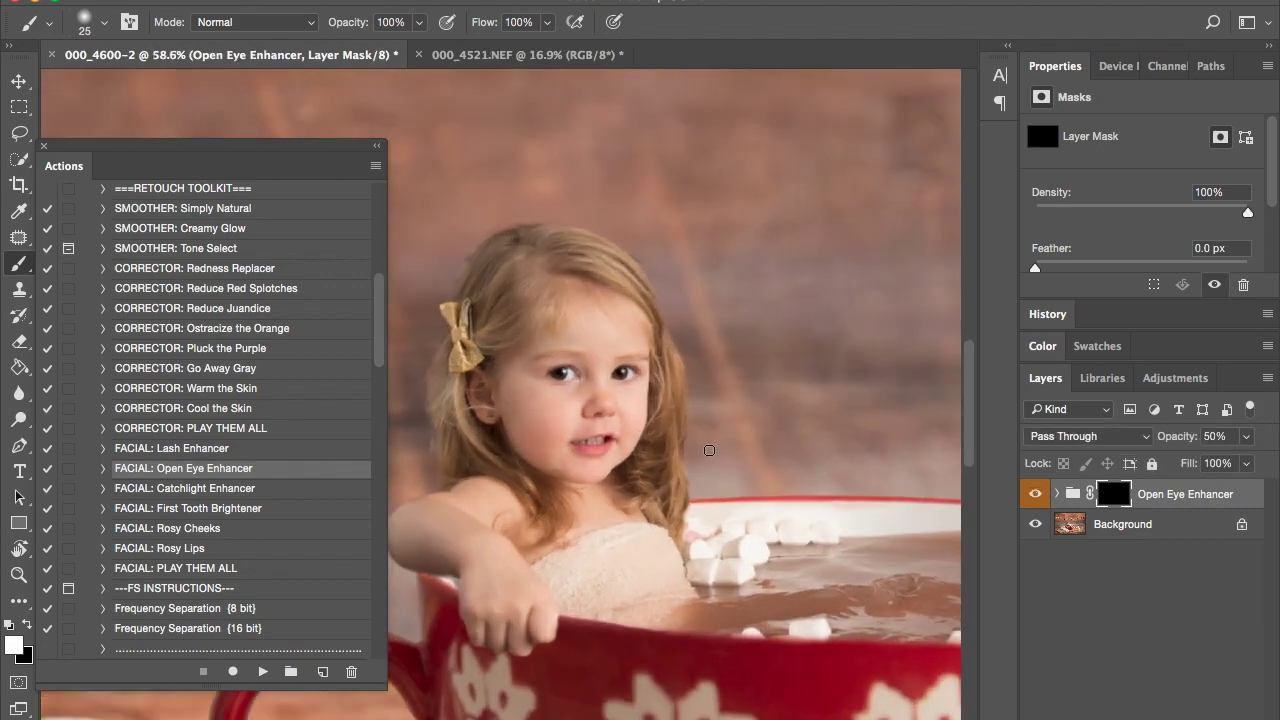
scroll(709, 450, up, 3)
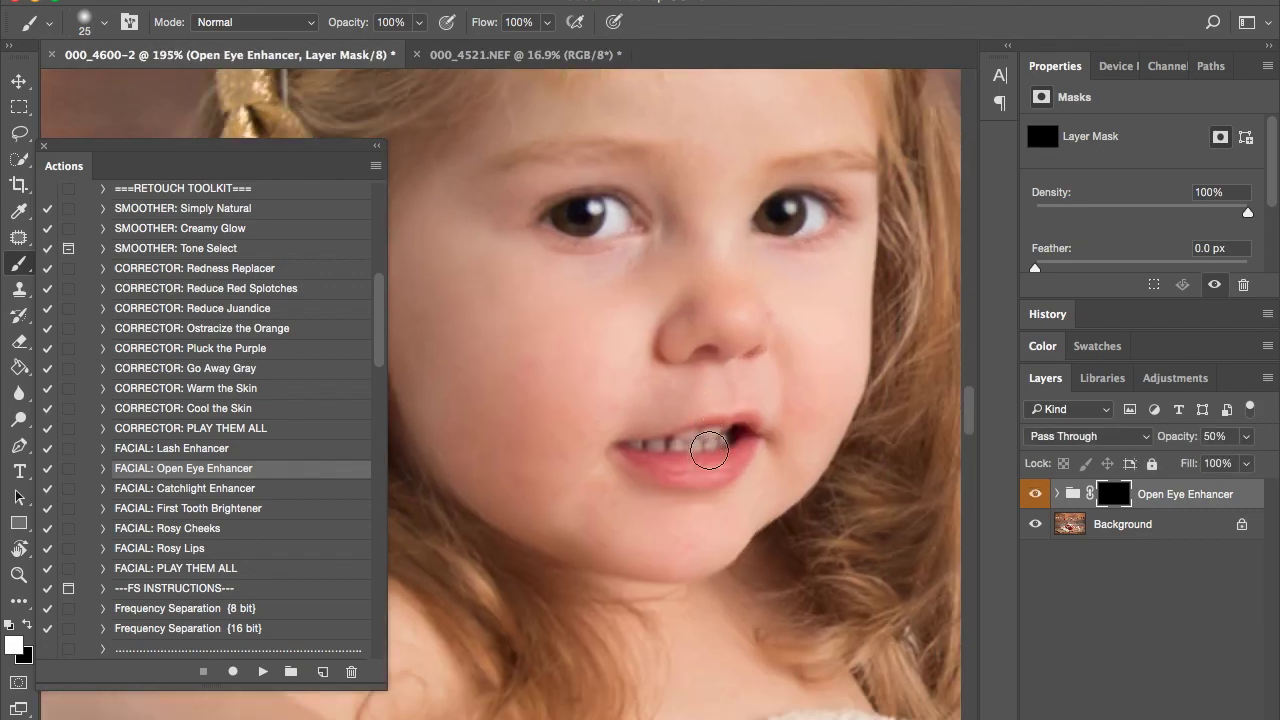
click(376, 150)
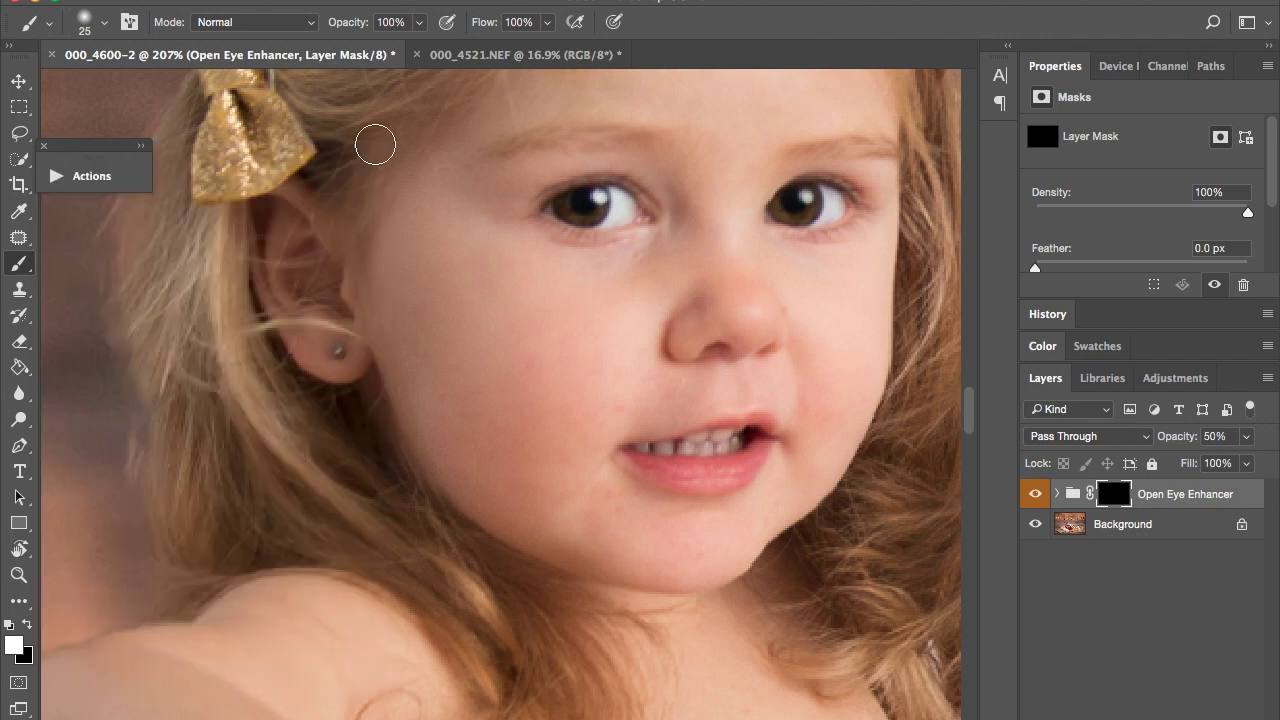
click(22, 165)
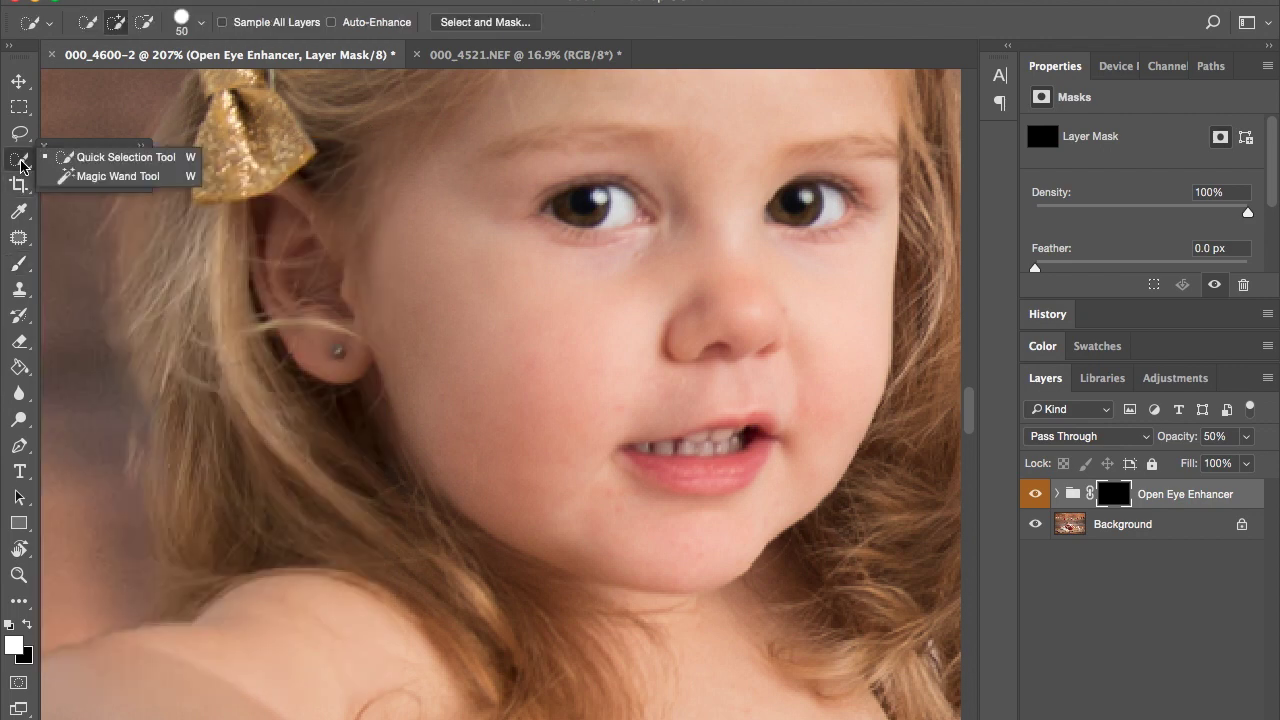
click(20, 239)
right_click(20, 239)
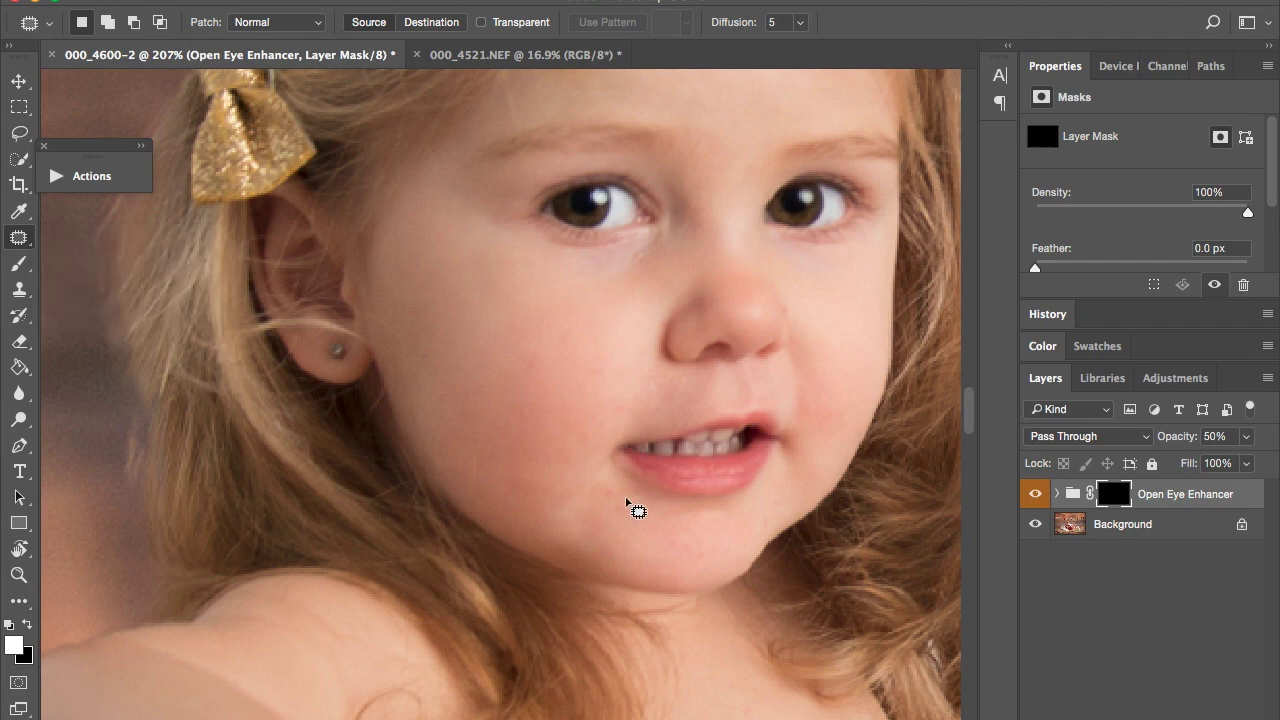
mouse_move(627, 492)
mouse_down()
mouse_move(605, 471)
mouse_move(590, 492)
mouse_move(612, 518)
mouse_move(637, 512)
mouse_move(601, 350)
mouse_move(514, 296)
mouse_move(514, 393)
mouse_move(556, 358)
mouse_up()
key(super+z)
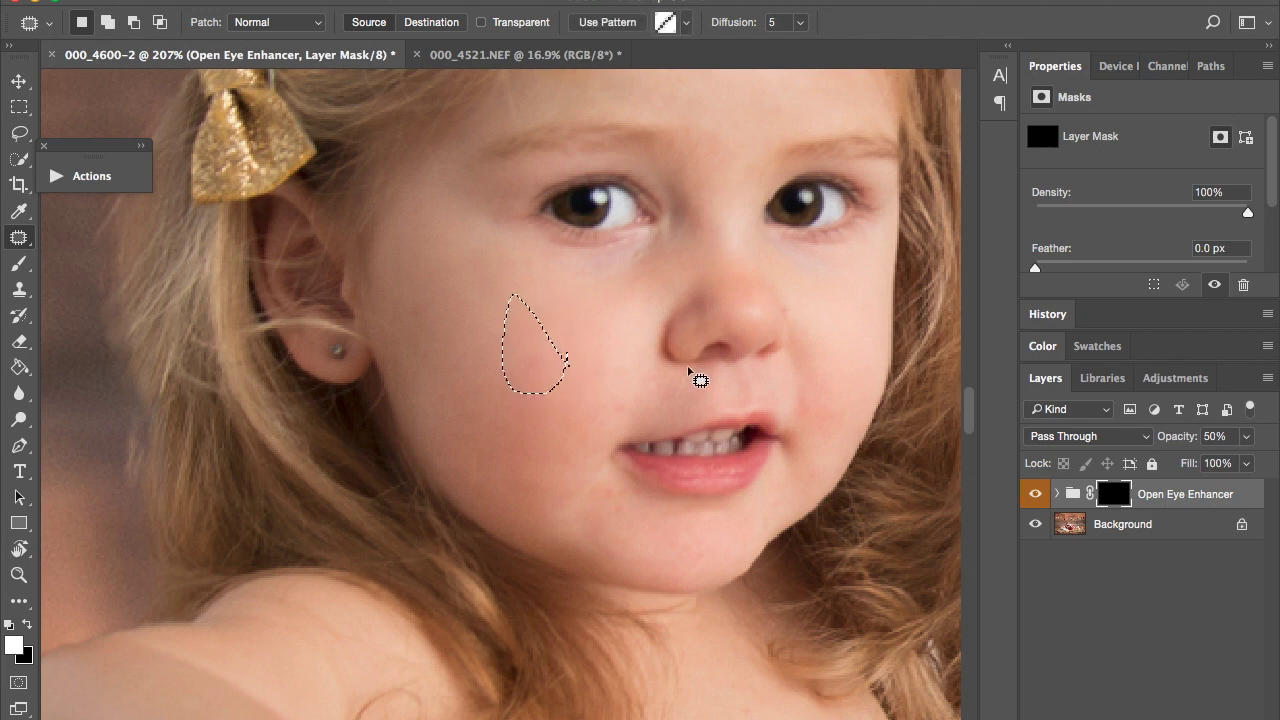
click(1109, 526)
drag(554, 351, 588, 345)
mouse_move(649, 523)
mouse_down()
mouse_move(588, 516)
mouse_move(588, 473)
mouse_move(636, 503)
mouse_move(471, 357)
mouse_up()
key(ctrl+d)
- Patch the small spot beside the girl's nose and the mark below the inner corner of her eye
scroll(470, 355, right, 3)
scroll(463, 352, right, 3)
scroll(463, 352, down, 1)
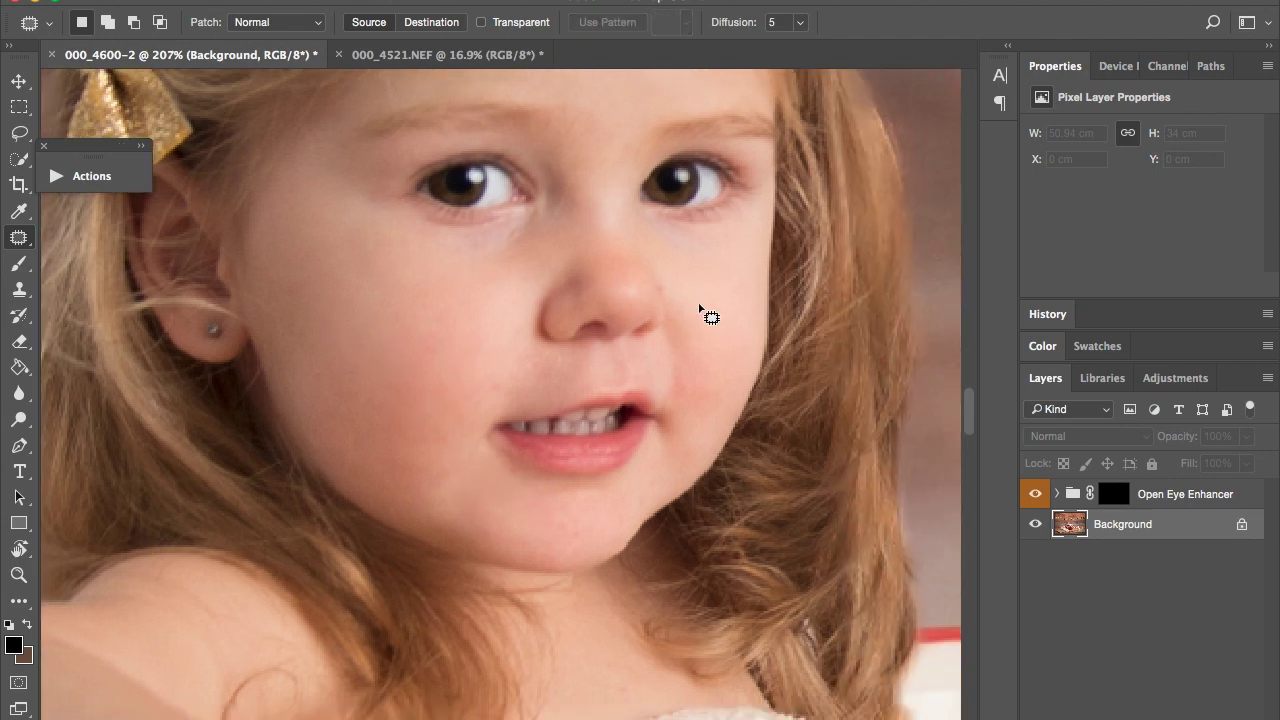
drag(669, 295, 662, 290)
click(682, 291)
scroll(683, 291, up, 1)
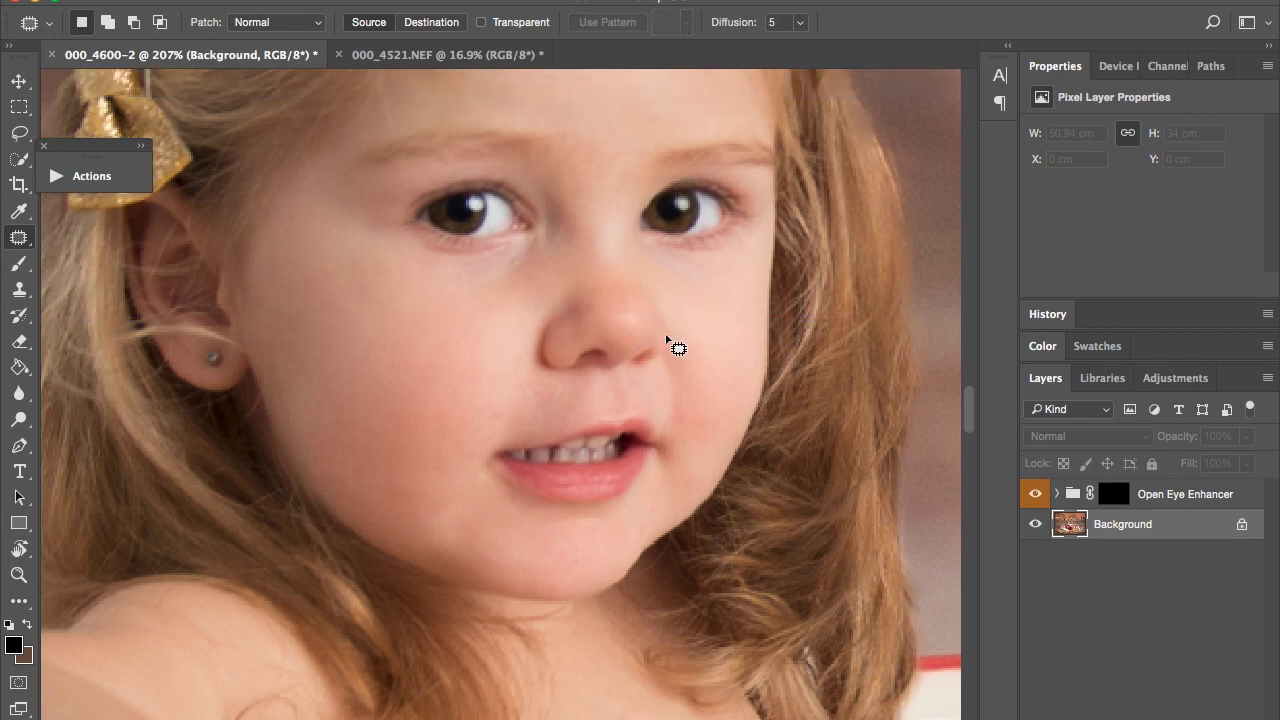
scroll(666, 366, up, 2)
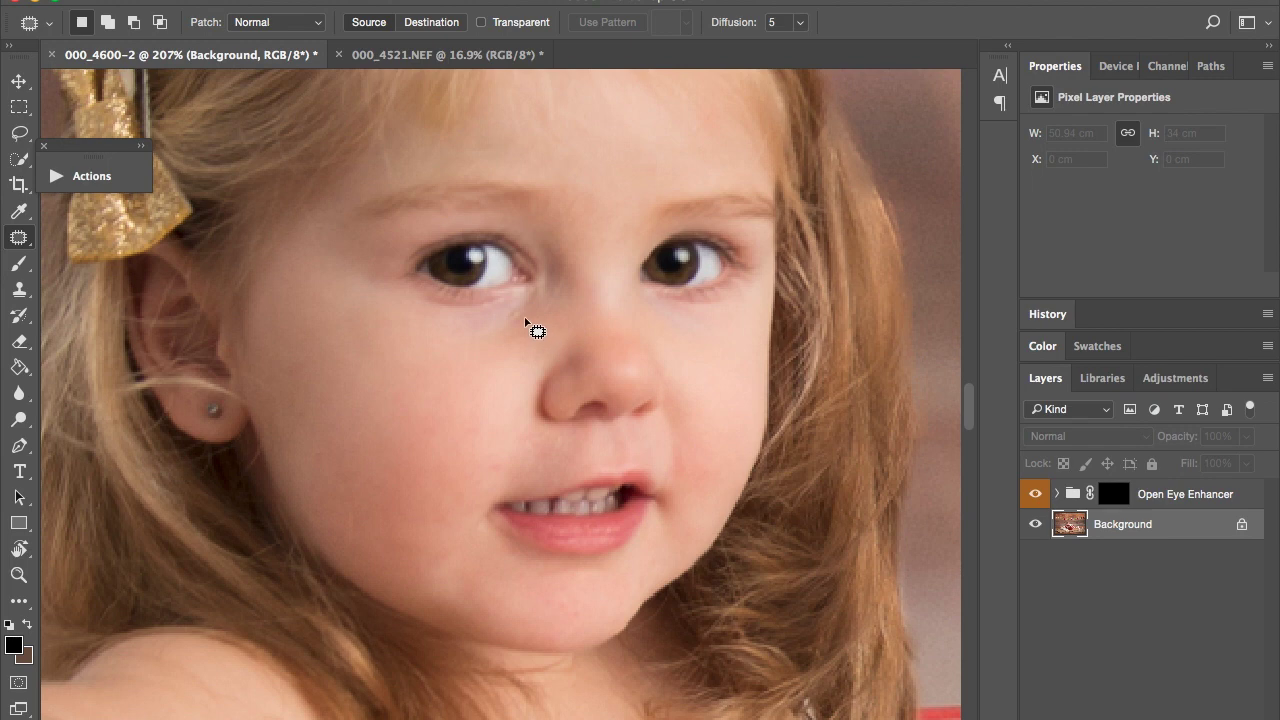
drag(517, 323, 523, 316)
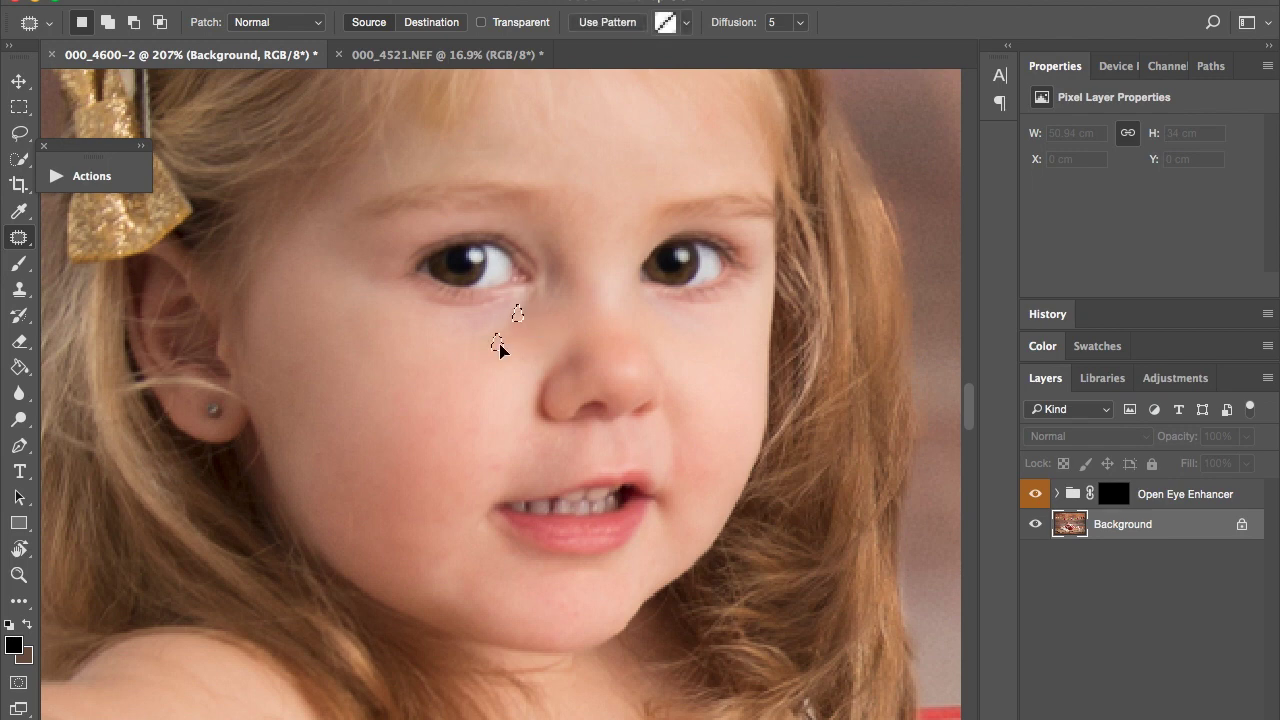
click(508, 355)
- Run the FACIAL: Rosy Cheeks action from the Retouch Toolkit with the Background layer selected
scroll(508, 355, down, 4)
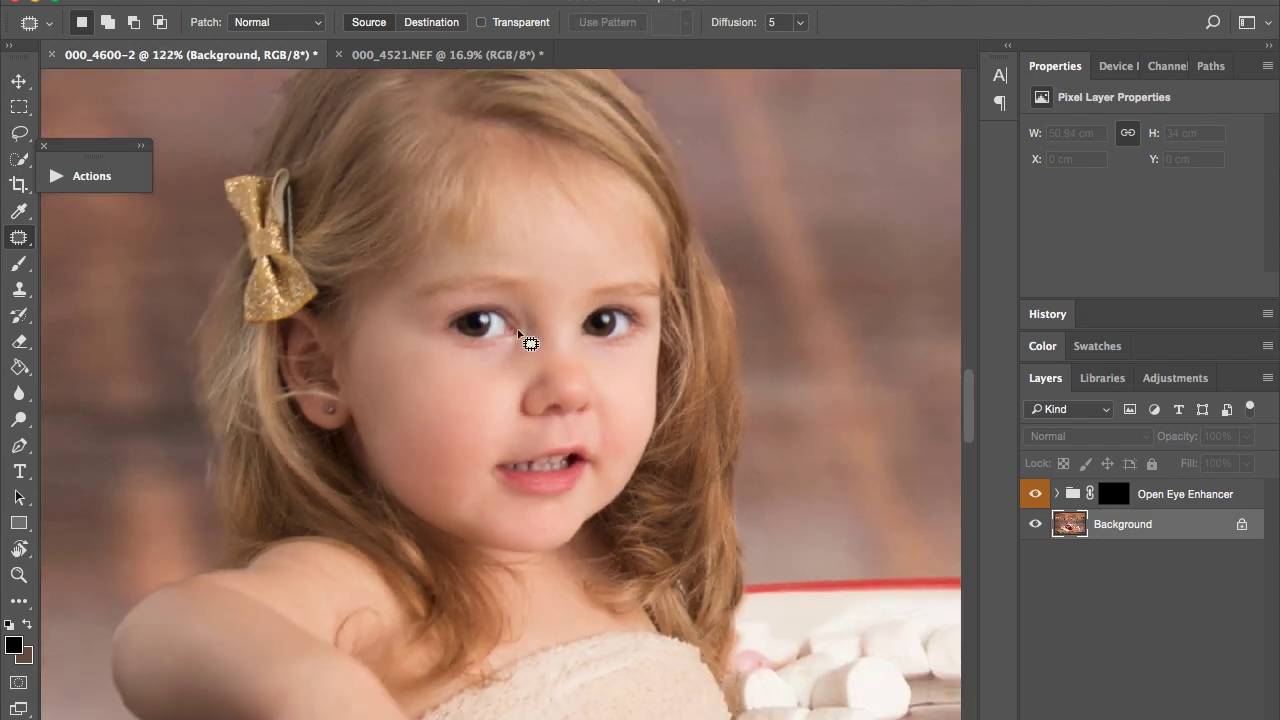
scroll(457, 274, up, 2)
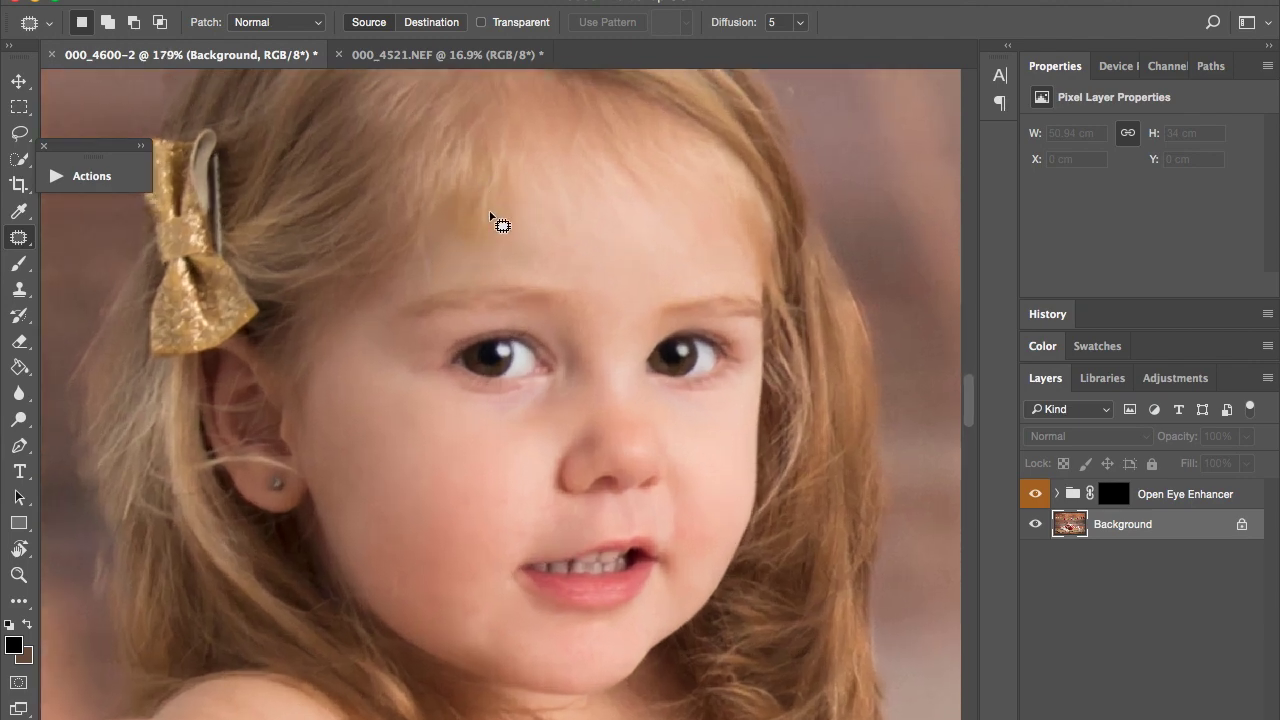
scroll(497, 220, down, 2)
scroll(497, 220, up, 2)
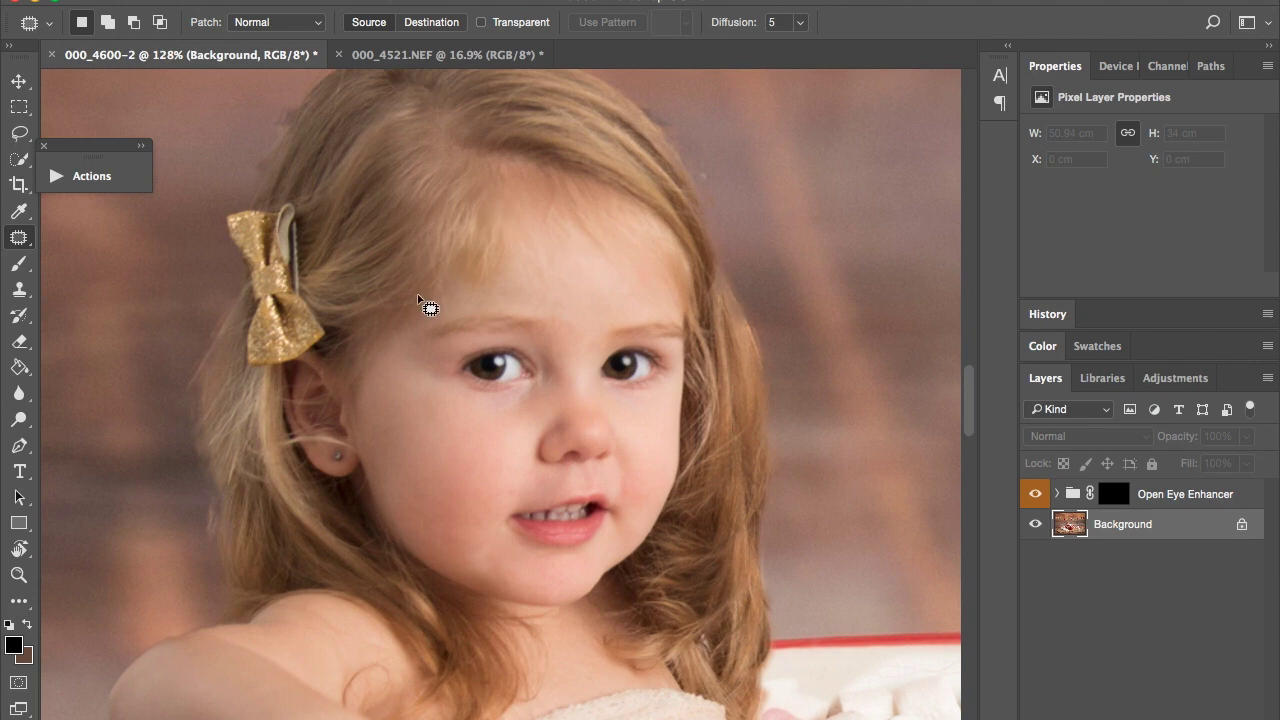
scroll(451, 263, down, 1)
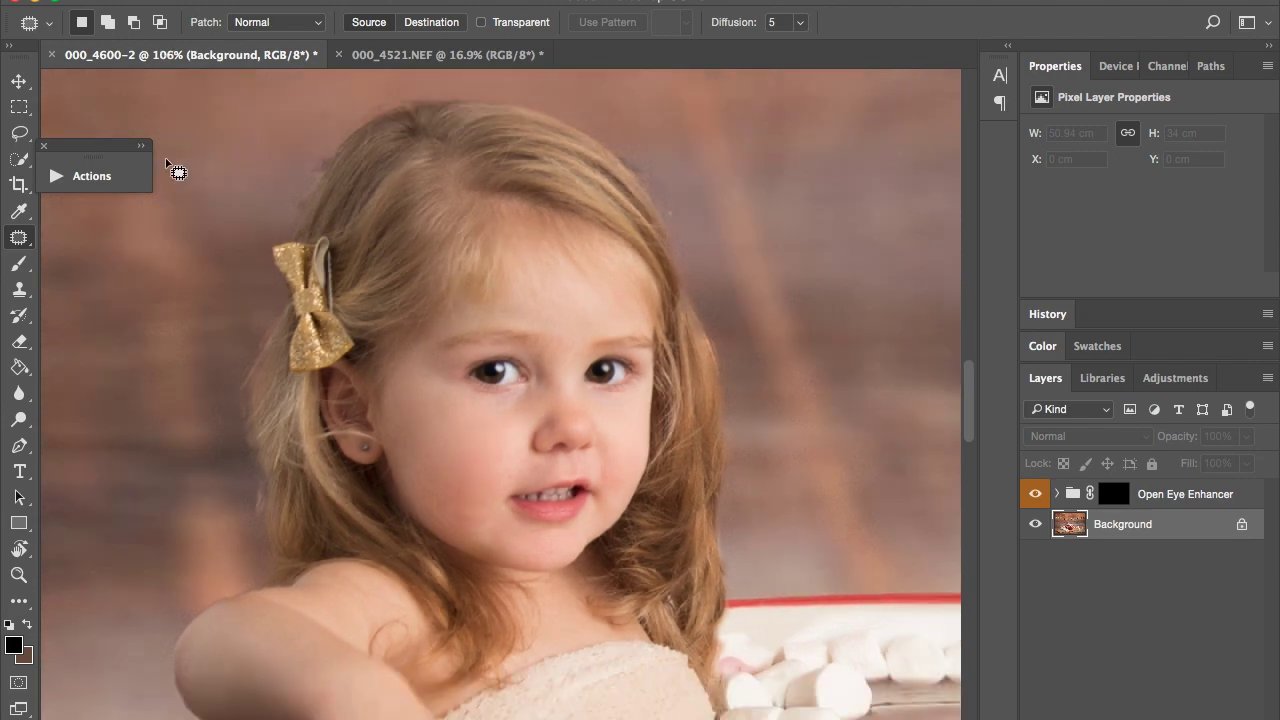
click(142, 148)
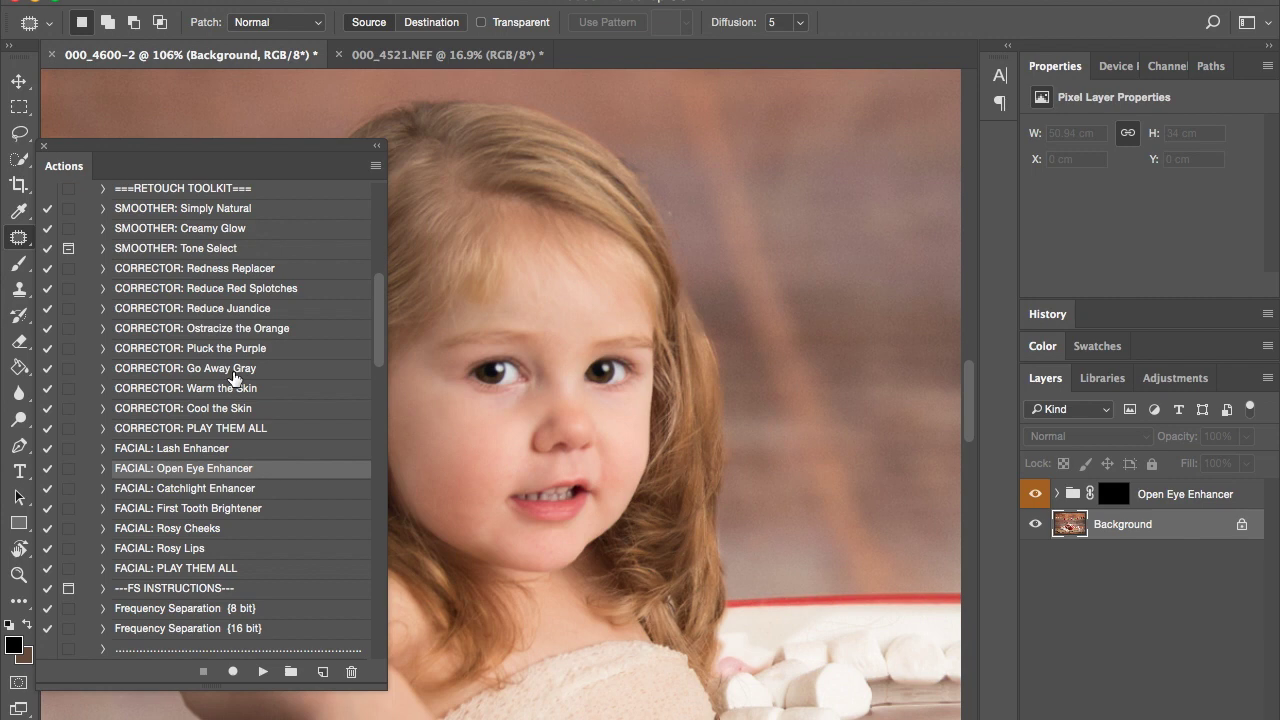
click(177, 531)
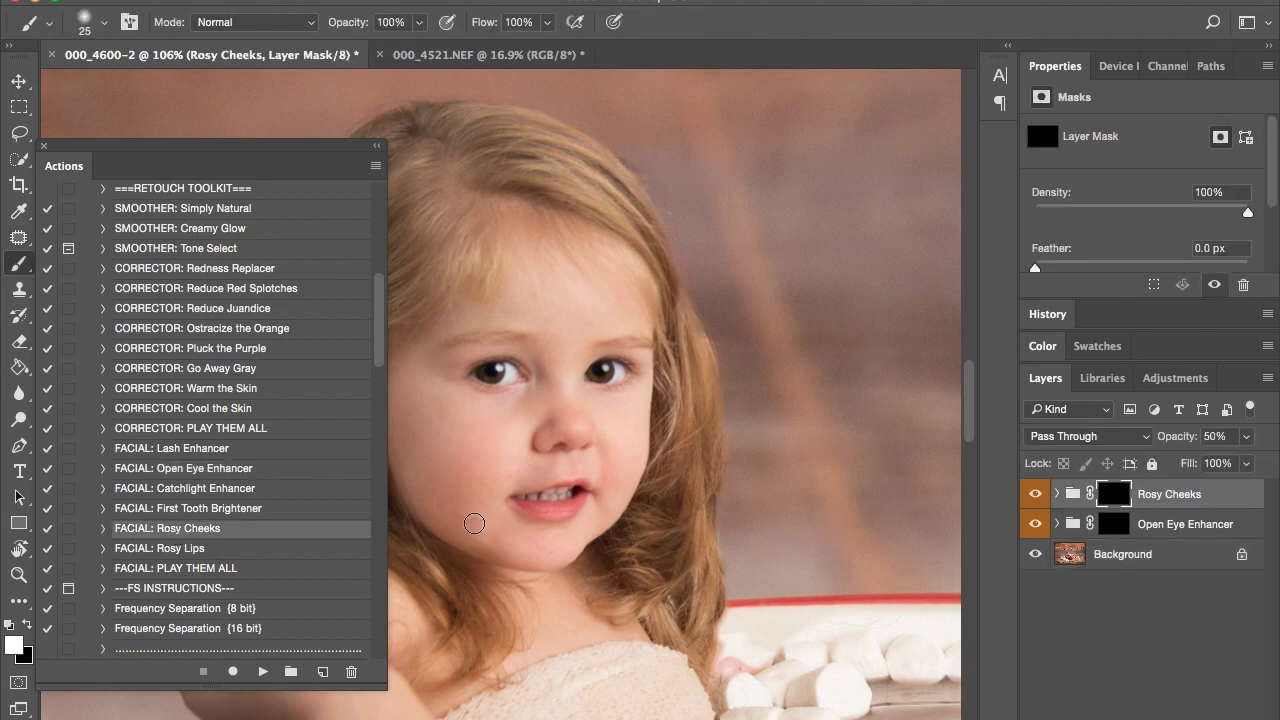
- Paint the Rosy Cheeks effect onto both of the girl's cheeks with an 80 px brush at 40% opacity
key(bracketright)
key(bracketright)
key(bracketright)
key(bracketright)
key(bracketright)
key(bracketright)
click(419, 22)
drag(422, 47, 364, 47)
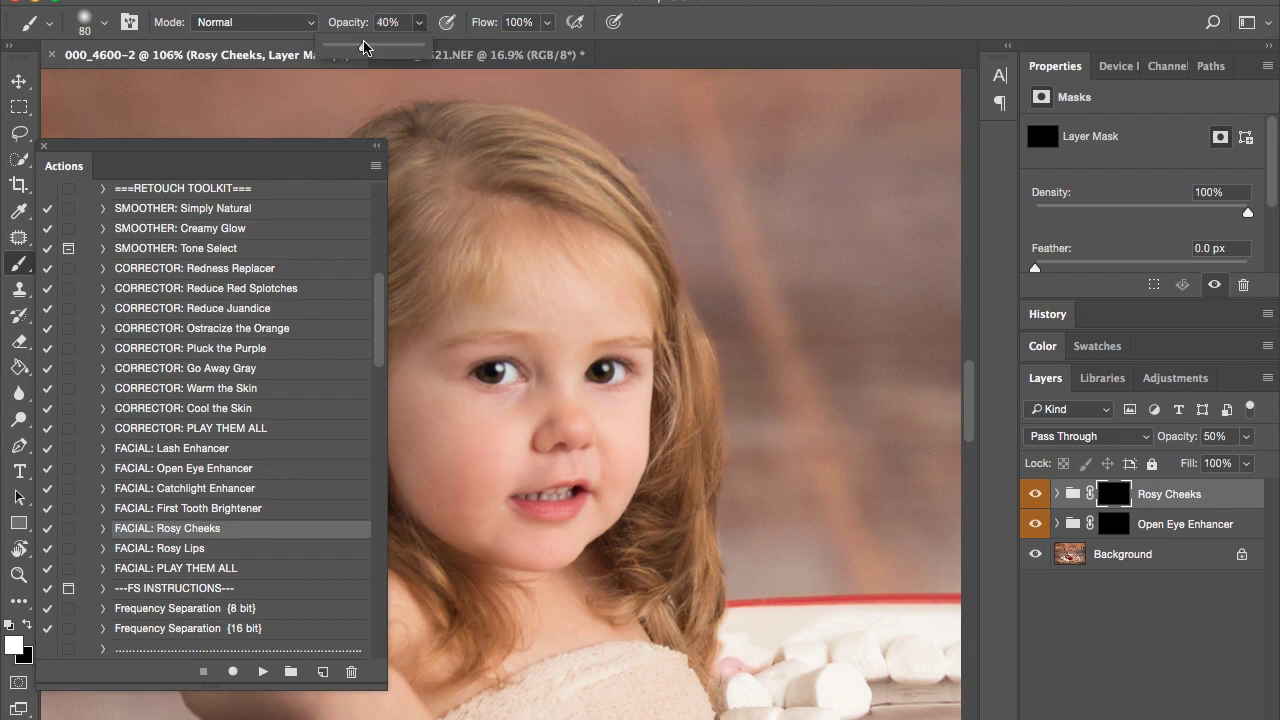
click(463, 457)
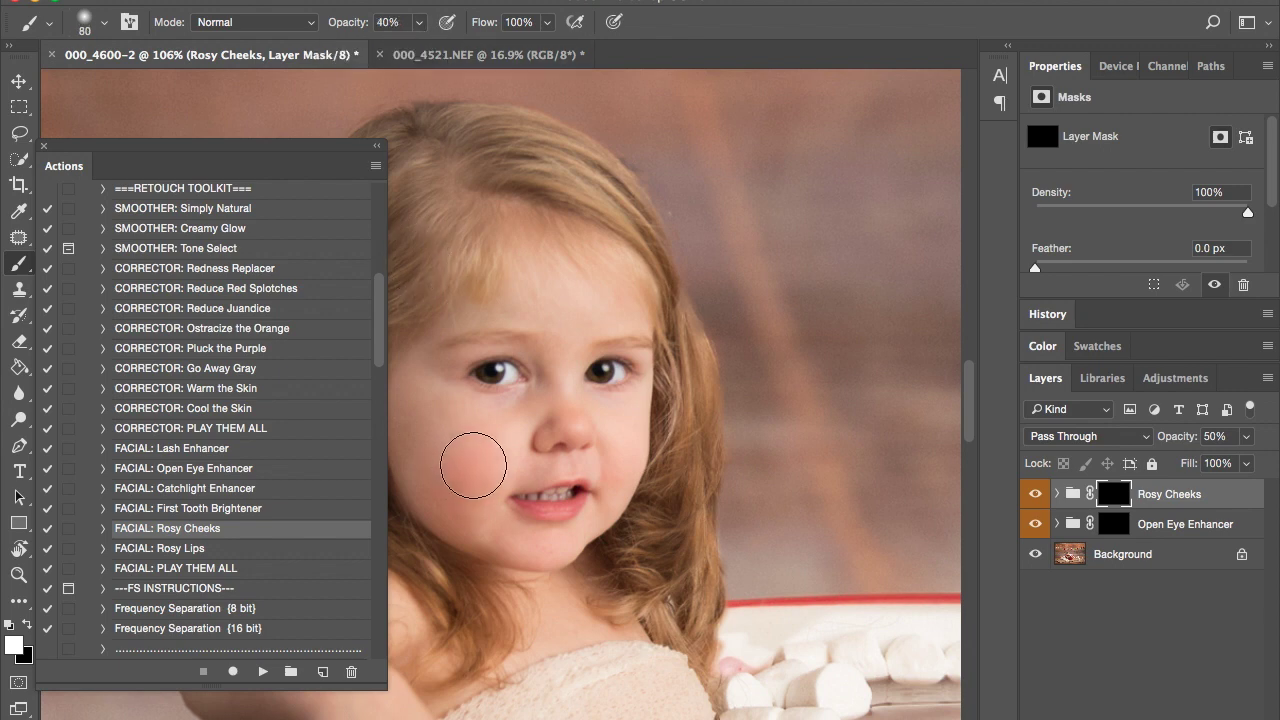
drag(686, 482, 634, 451)
- Look through the Retouch Toolkit and Organic Tones & Mattes actions and examine the whole composite
scroll(646, 486, down, 2)
scroll(283, 505, down, 1)
scroll(283, 505, down, 2)
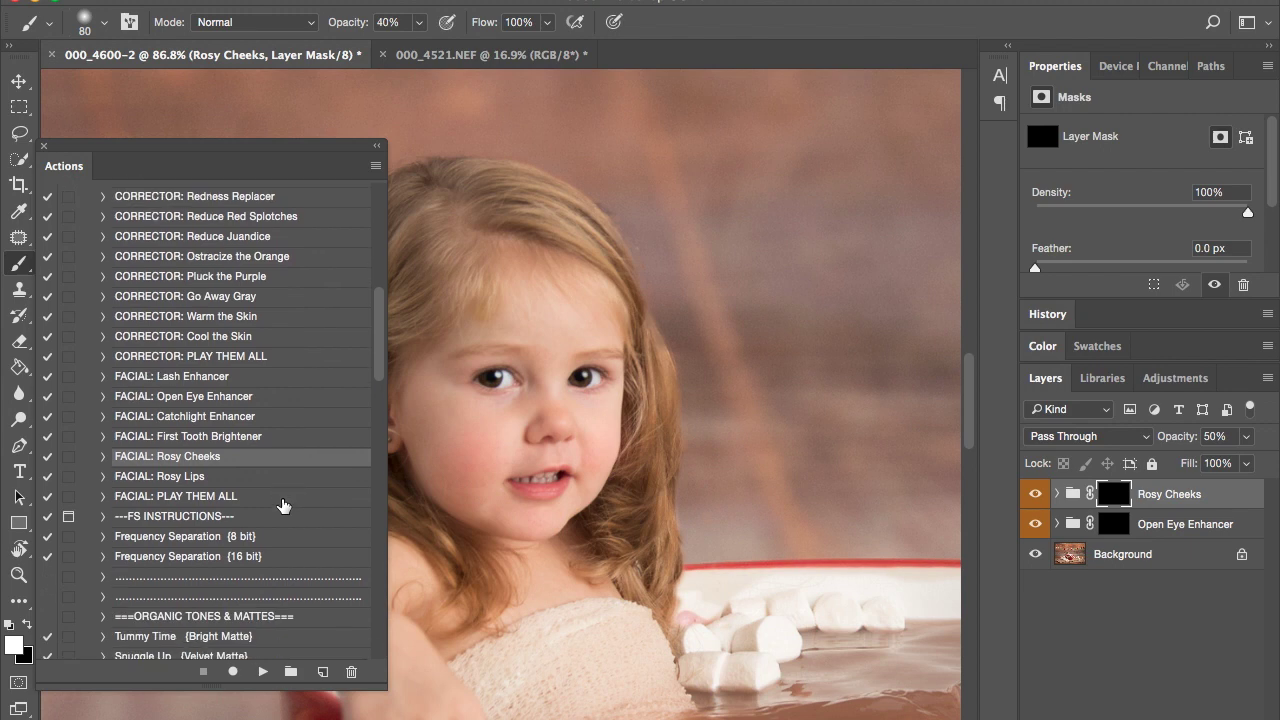
scroll(283, 505, down, 5)
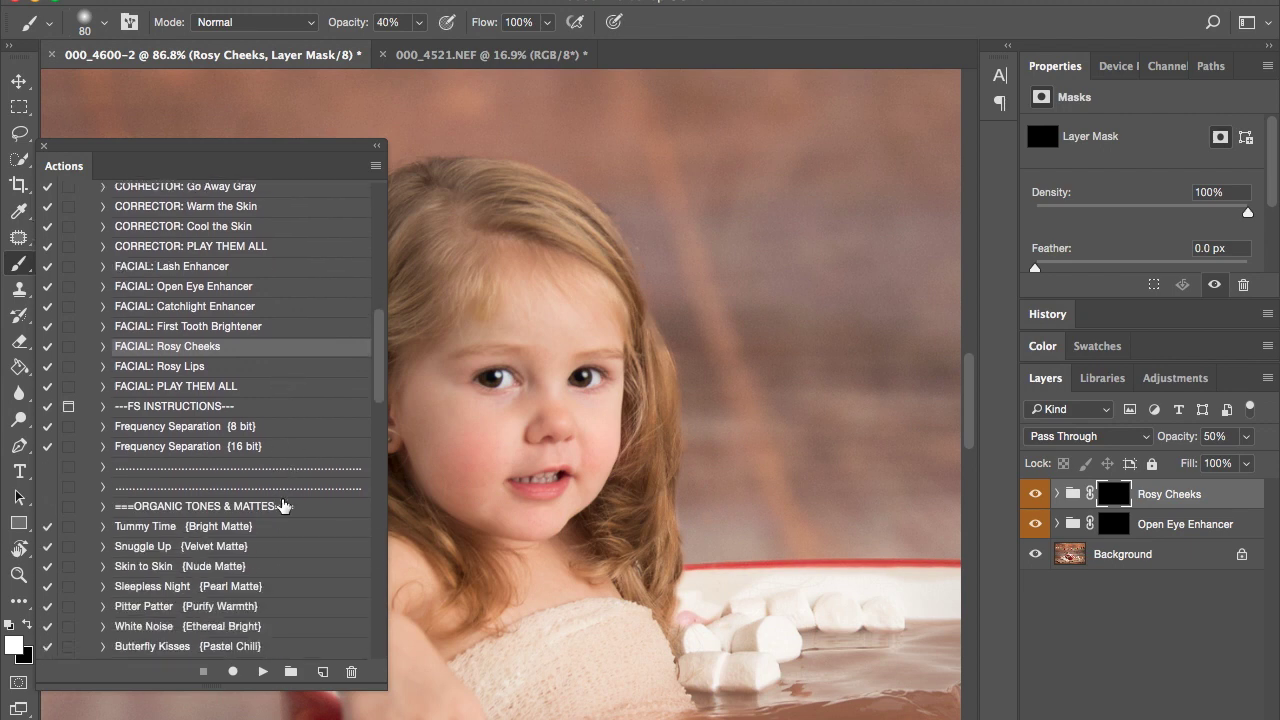
scroll(283, 505, up, 1)
scroll(268, 411, up, 9)
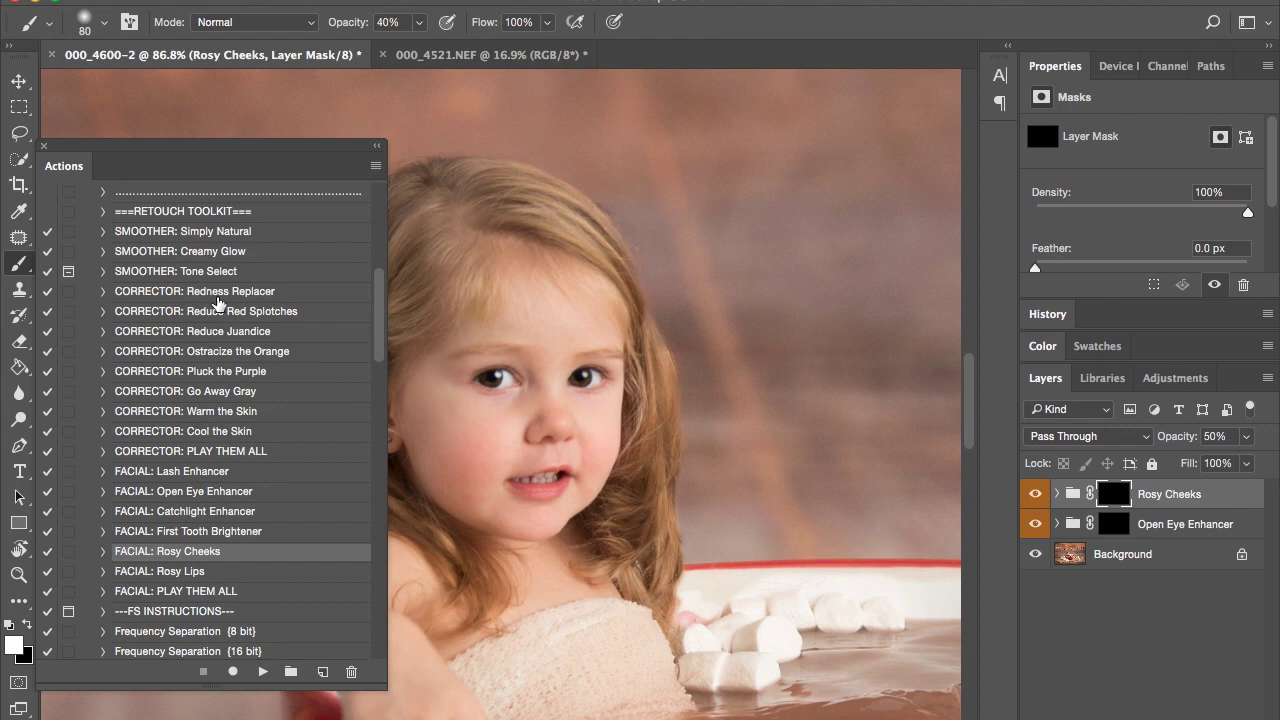
scroll(495, 420, down, 4)
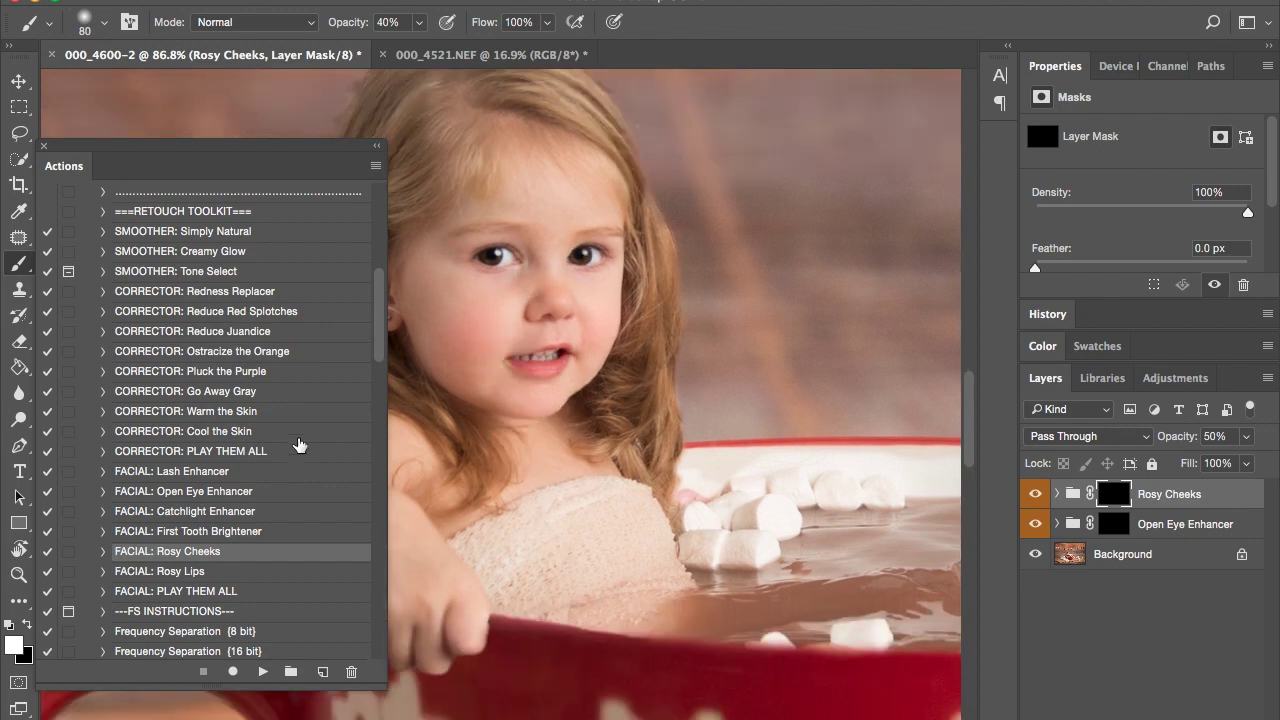
scroll(300, 445, down, 7)
scroll(300, 445, down, 8)
scroll(298, 445, down, 2)
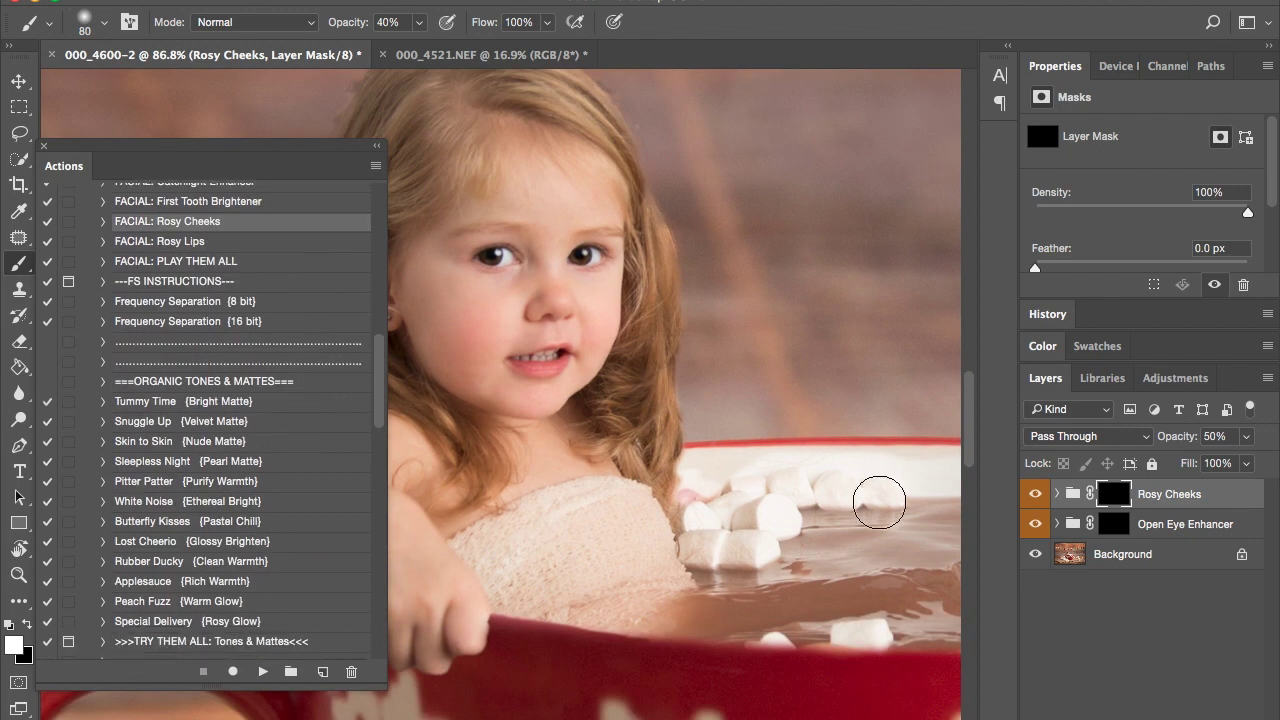
scroll(878, 503, down, 6)
scroll(878, 503, down, 4)
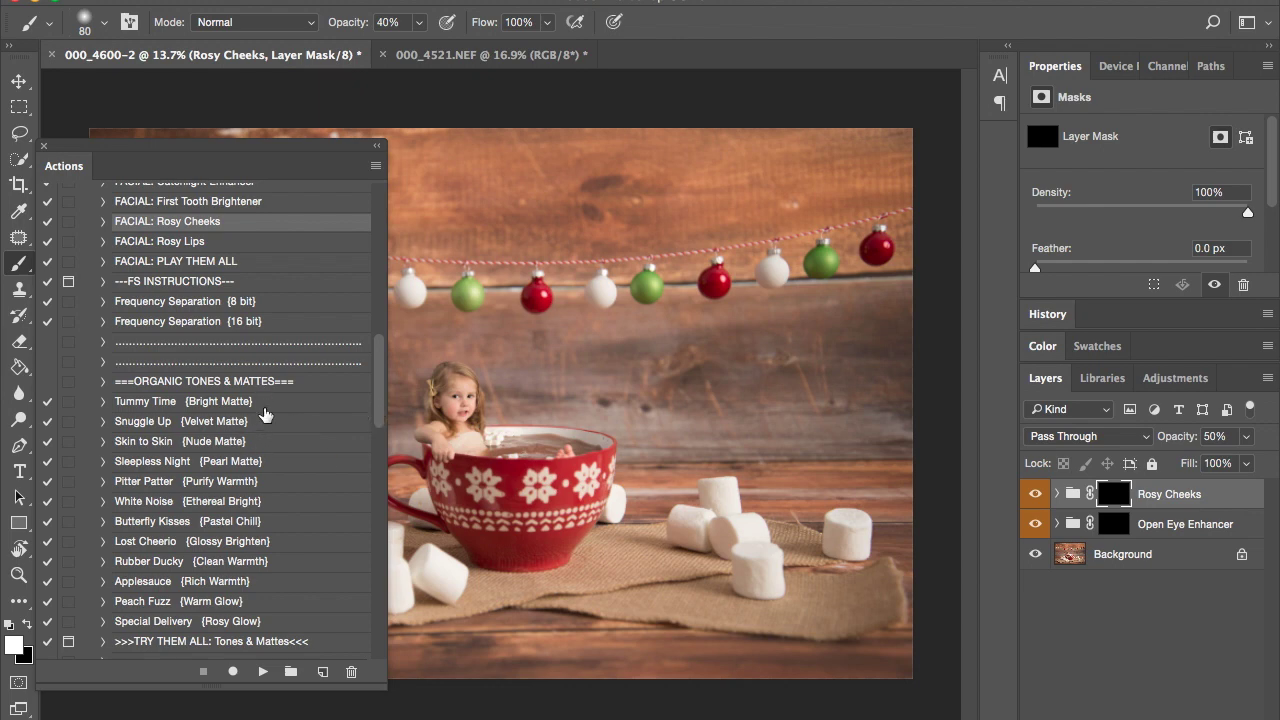
- Select the Background layer and compare the photo with the Rosy Cheeks and Open Eye Enhancer groups hidden and shown
click(378, 147)
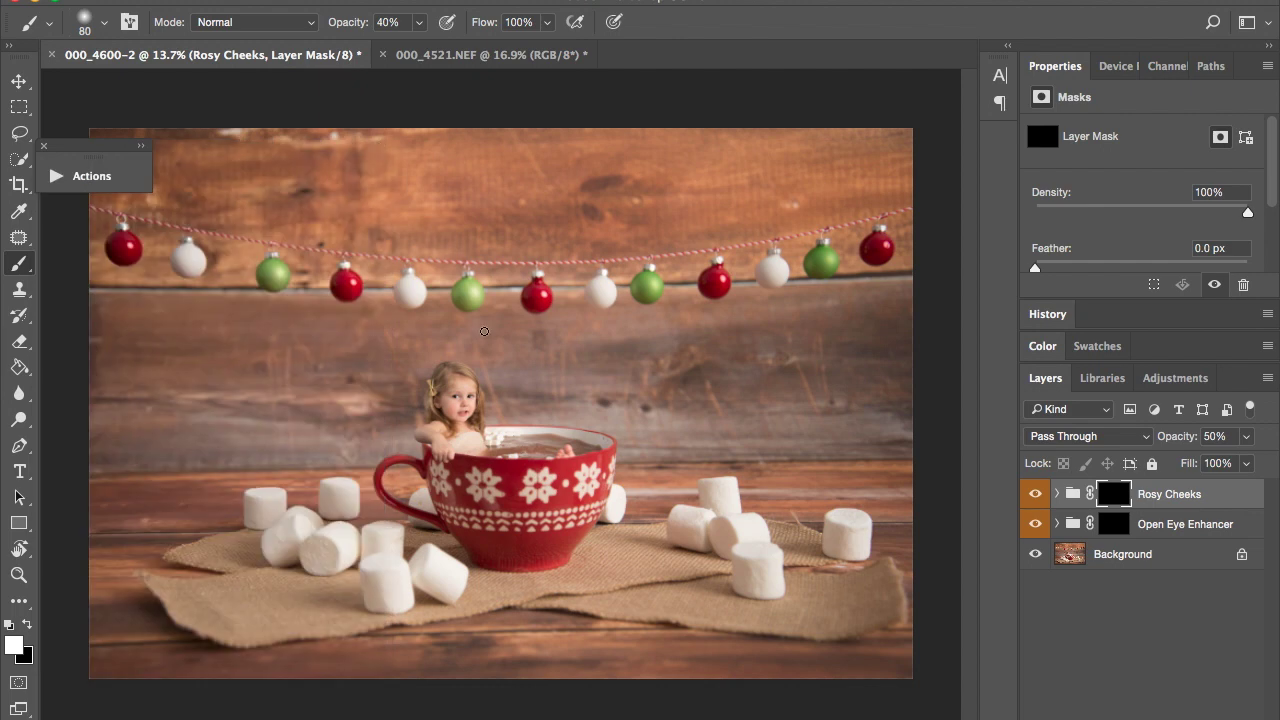
scroll(457, 371, up, 10)
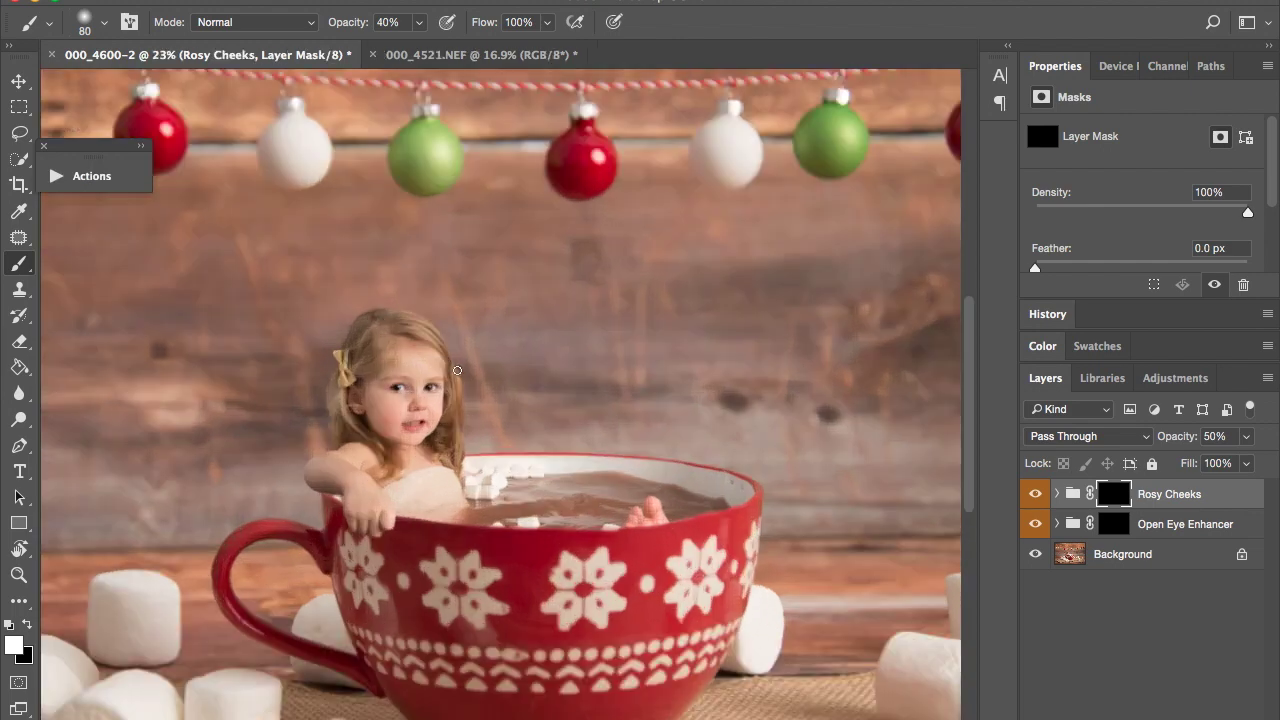
scroll(457, 371, down, 3)
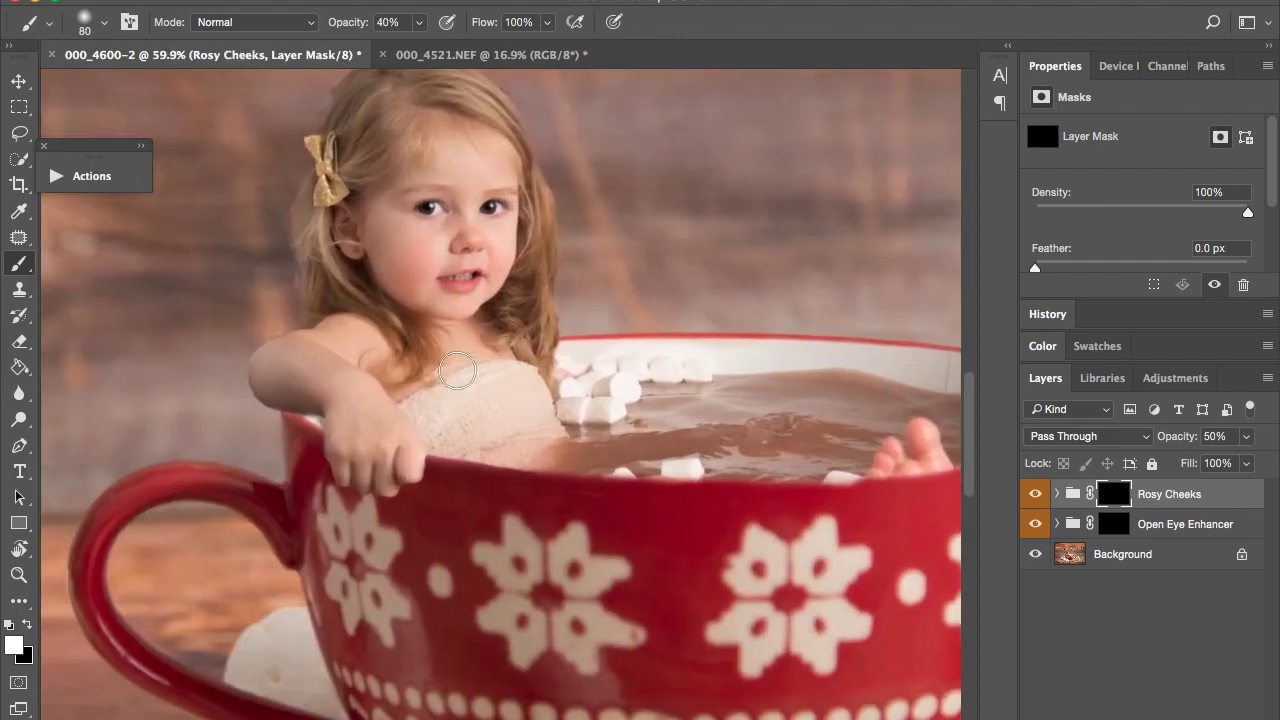
scroll(458, 371, up, 2)
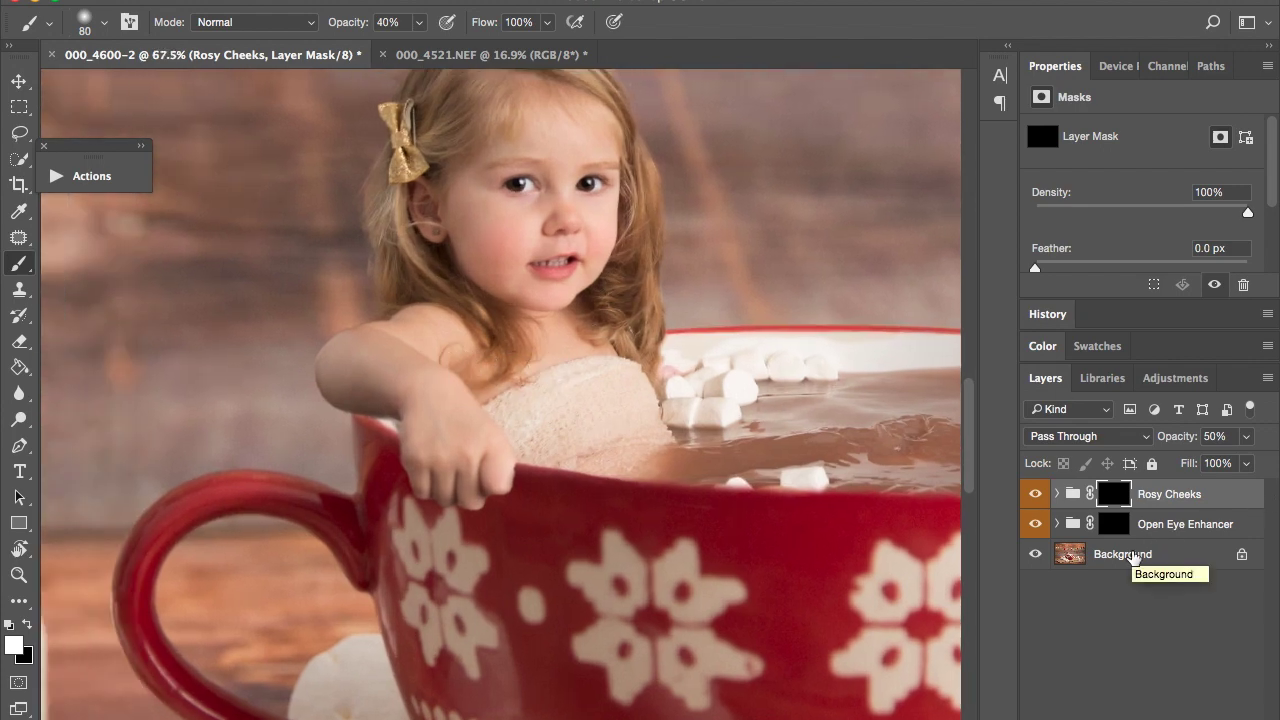
click(1133, 557)
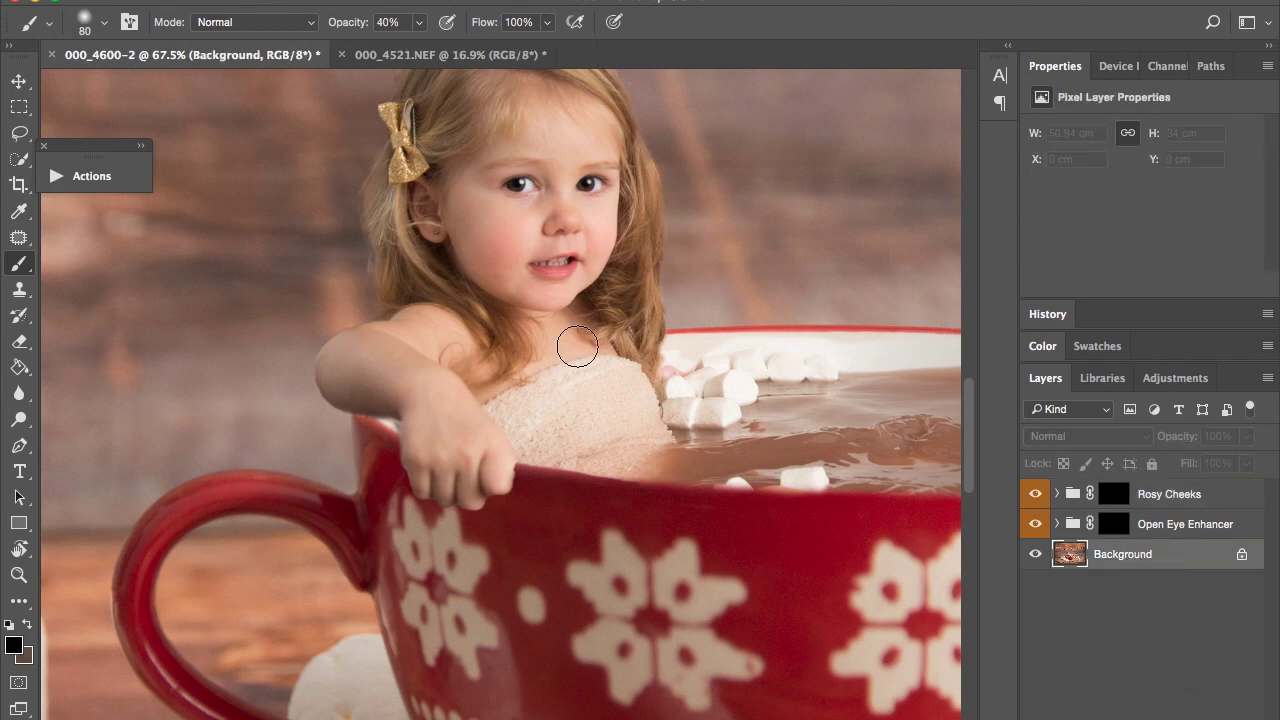
scroll(600, 300, up, 2)
drag(1040, 502, 1040, 530)
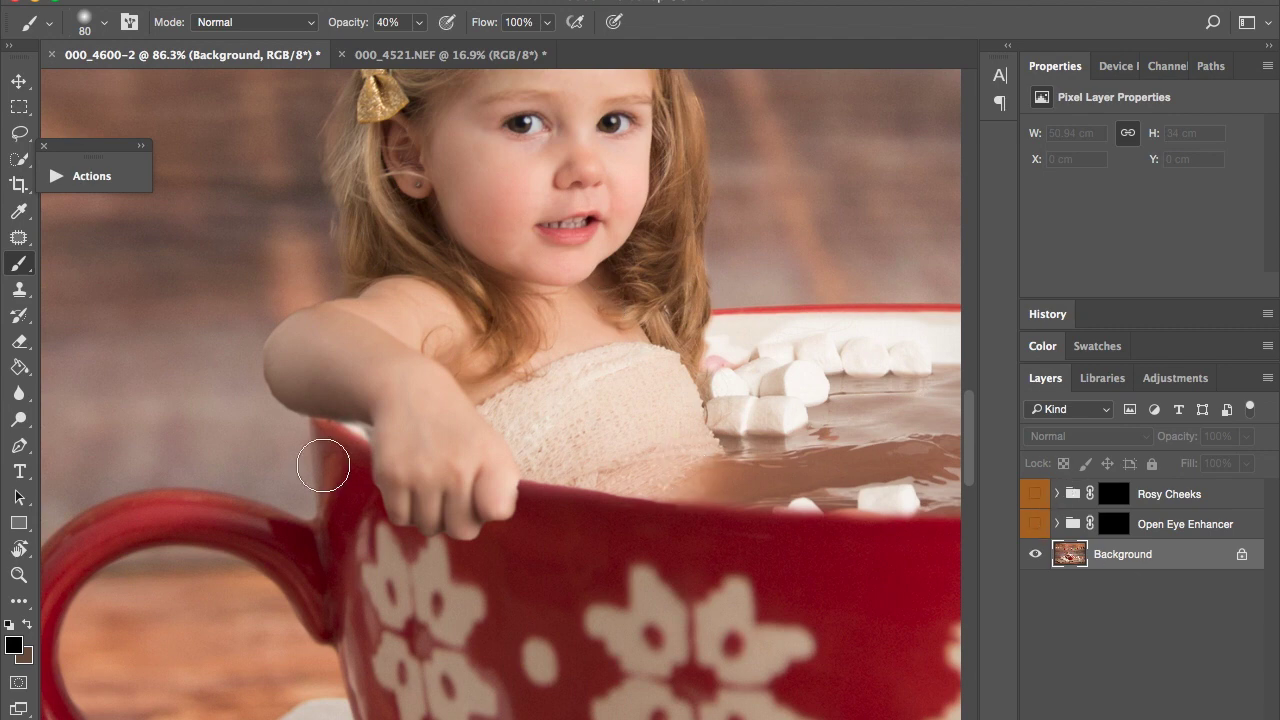
click(1035, 494)
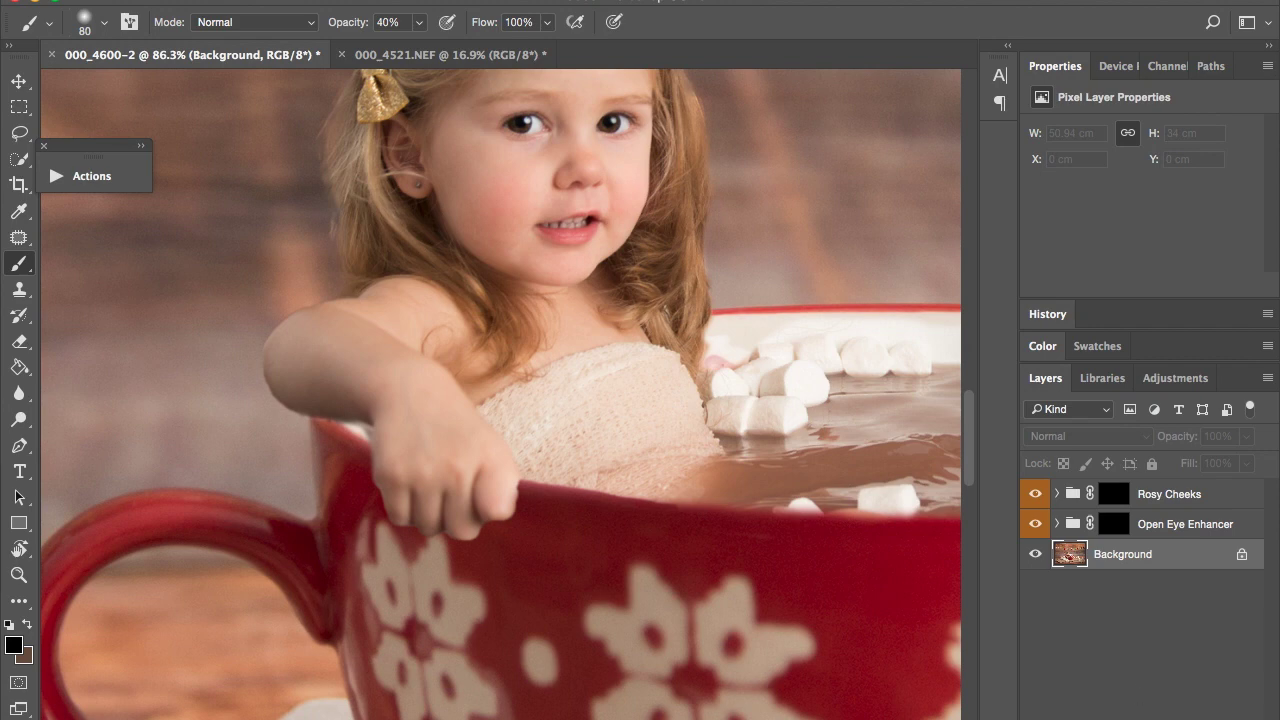
- Add a new layer above Background and paint a soft black shadow below the girl's elbow with a 150 px brush at 40% opacity
key(ctrl+shift+alt+n)
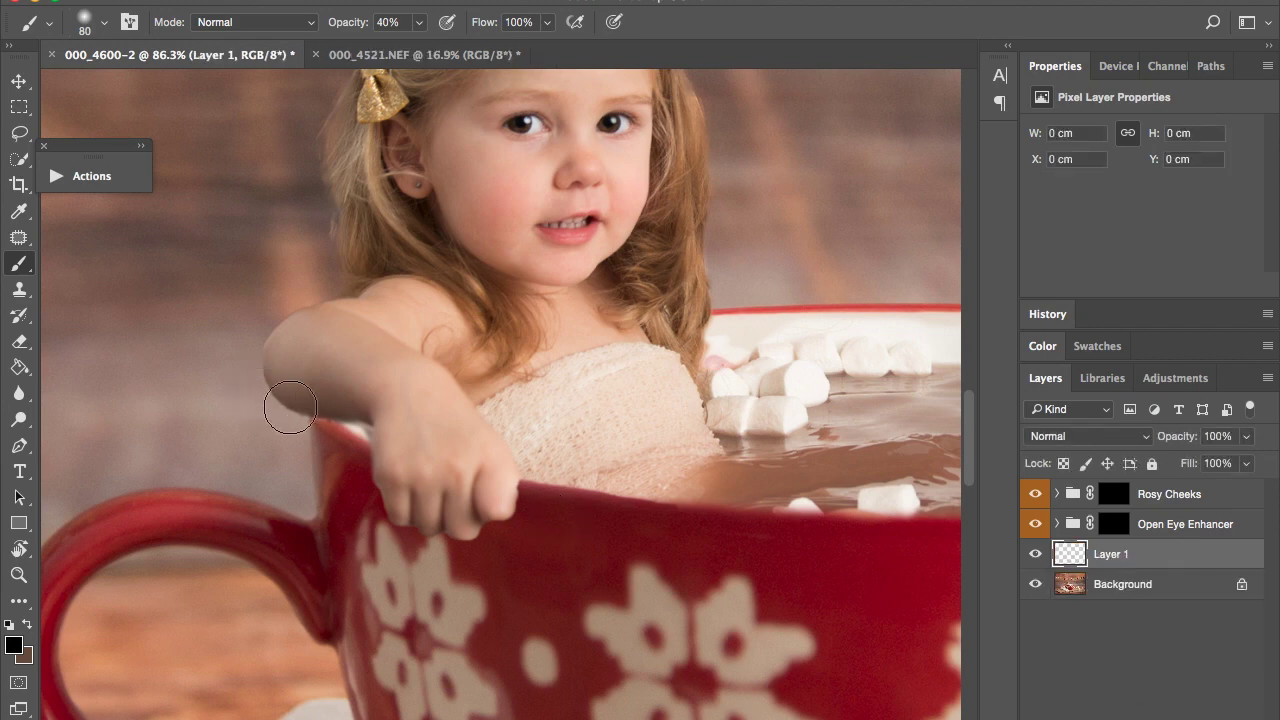
key(bracketright)
key(bracketright)
key(bracketright)
key(bracketright)
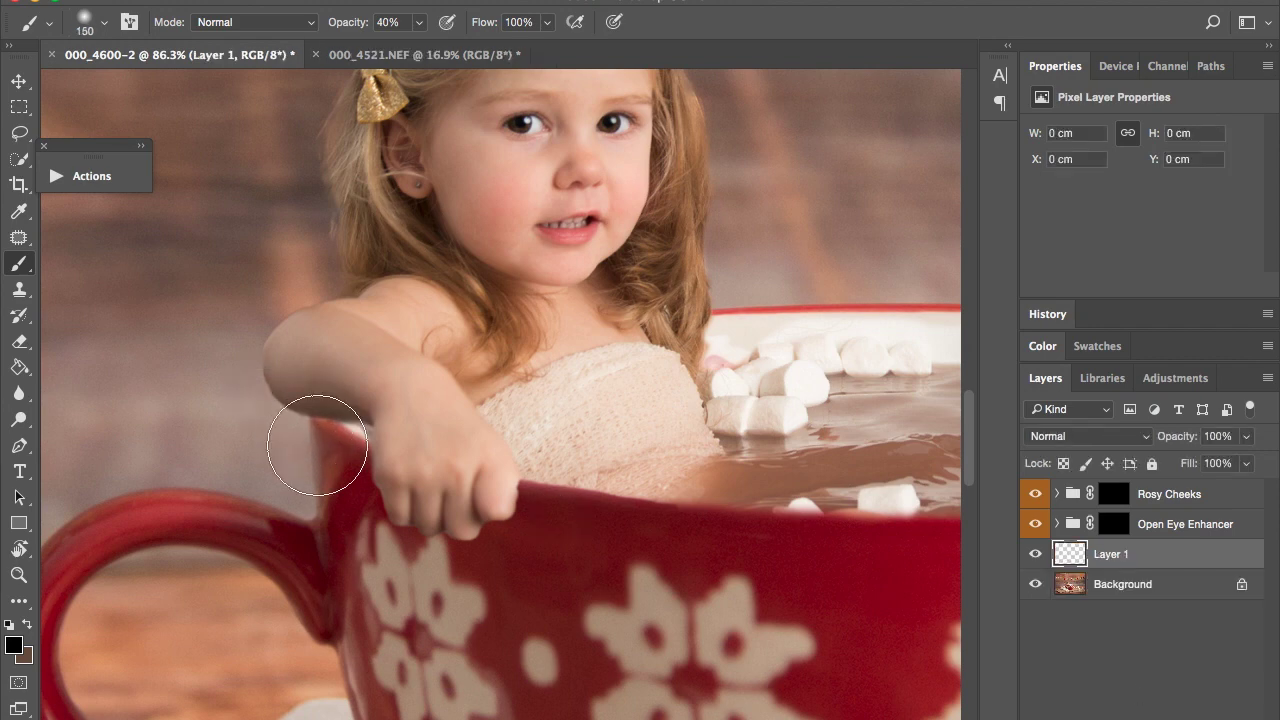
click(315, 441)
mouse_move(315, 441)
mouse_down()
mouse_move(400, 529)
mouse_move(386, 491)
mouse_move(310, 430)
mouse_up()
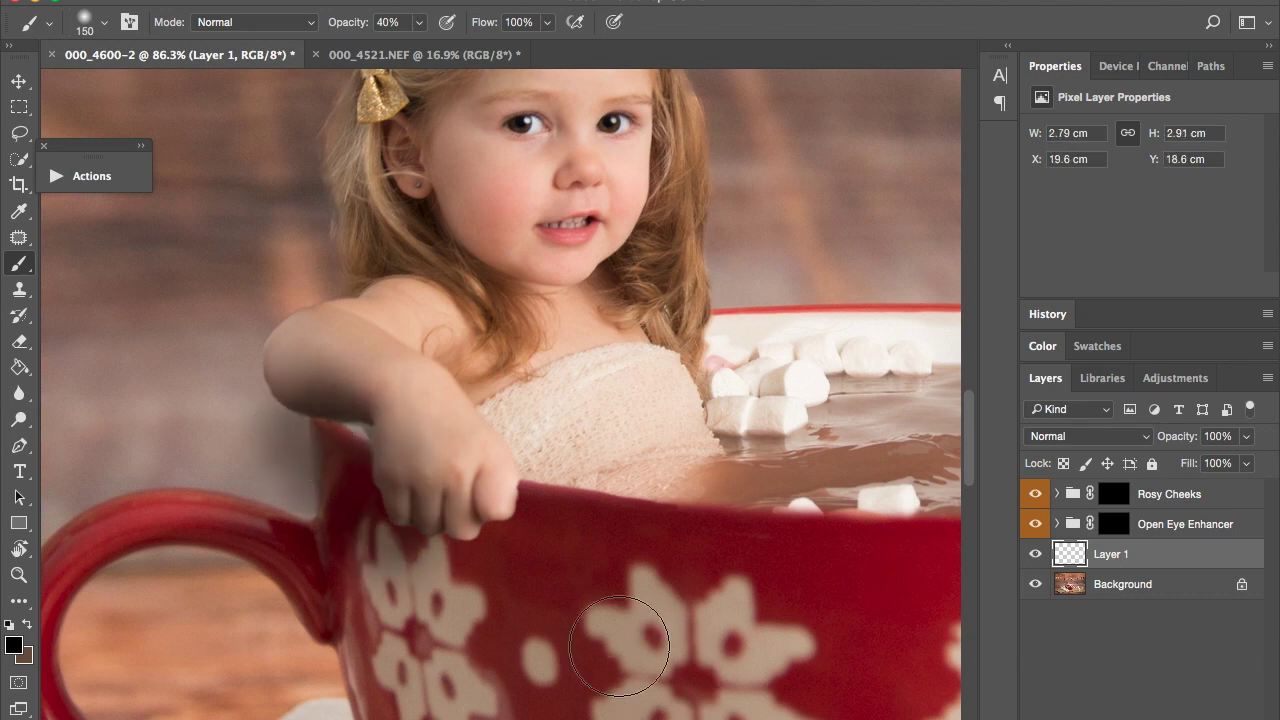
- Erase the shadow spilling over the girl's forearm and beside her elbow on Layer 1 with a 35 px eraser at 100% opacity
click(19, 343)
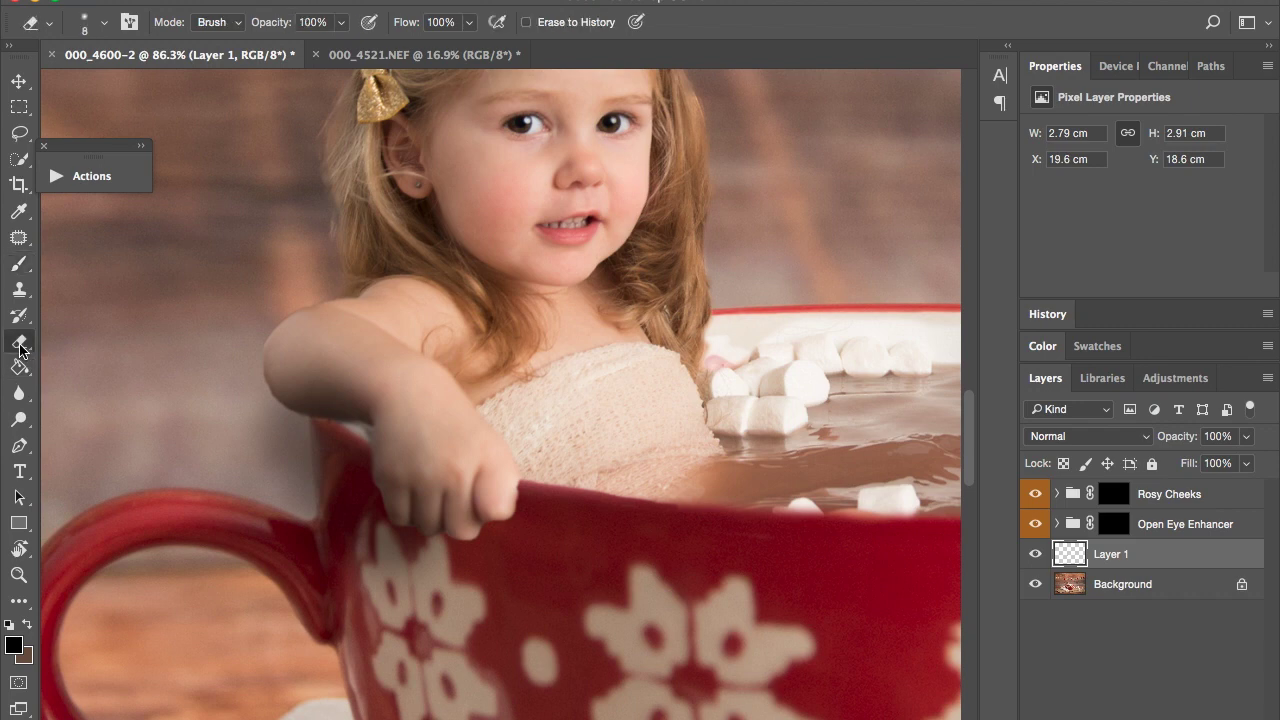
key(bracketright)
key(bracketright)
mouse_move(299, 393)
mouse_down()
mouse_move(279, 365)
mouse_move(332, 398)
mouse_move(387, 407)
mouse_move(284, 358)
mouse_move(327, 350)
mouse_move(374, 408)
mouse_move(335, 410)
mouse_move(263, 368)
mouse_move(297, 401)
mouse_move(382, 414)
mouse_move(399, 493)
mouse_move(424, 531)
mouse_move(408, 399)
mouse_move(440, 506)
mouse_move(412, 412)
mouse_move(440, 427)
mouse_move(451, 505)
mouse_move(406, 510)
mouse_move(387, 494)
mouse_move(381, 411)
mouse_move(462, 521)
mouse_move(427, 445)
mouse_move(470, 433)
mouse_move(450, 481)
mouse_move(436, 455)
mouse_move(477, 482)
mouse_move(472, 501)
mouse_move(462, 468)
mouse_up()
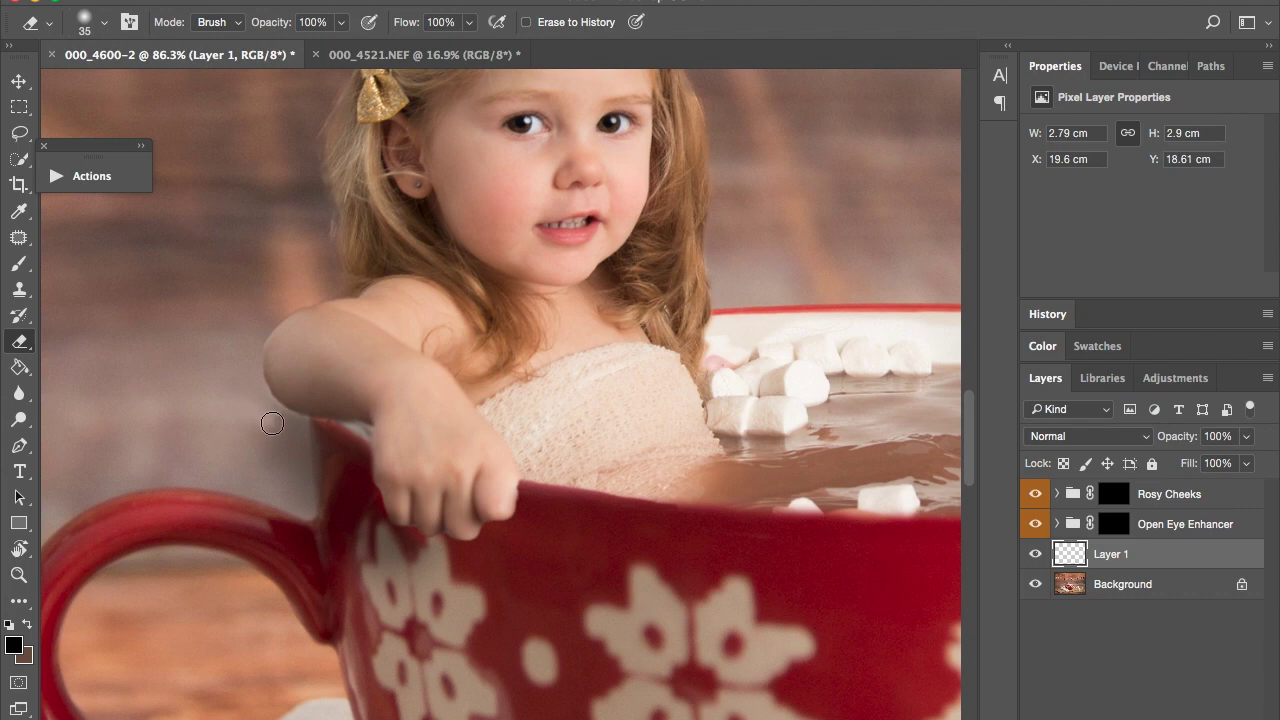
mouse_move(274, 415)
mouse_down()
mouse_move(307, 518)
mouse_move(254, 490)
mouse_move(256, 477)
mouse_move(288, 489)
mouse_move(286, 456)
mouse_move(252, 429)
mouse_move(280, 473)
mouse_move(249, 439)
mouse_move(263, 462)
mouse_move(284, 450)
mouse_move(272, 515)
mouse_up()
- Lower the opacity of the shadow layer, Layer 1, to 85%
scroll(329, 494, down, 2)
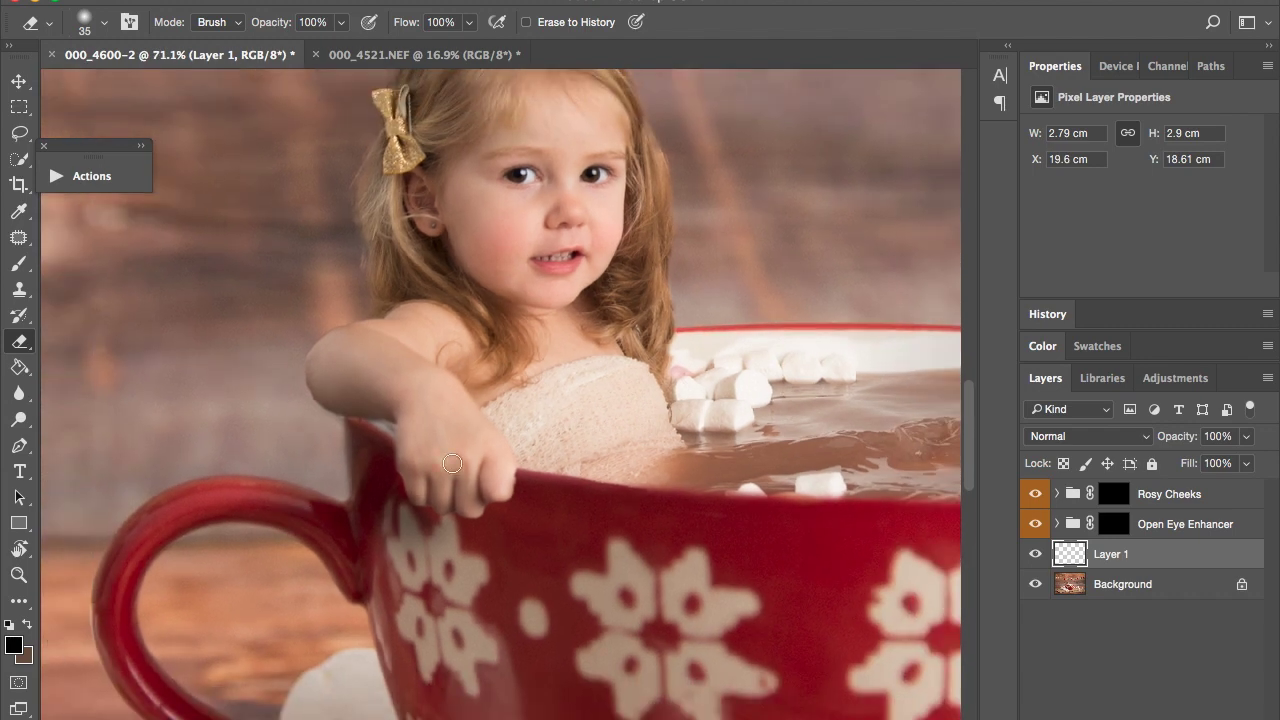
click(1248, 437)
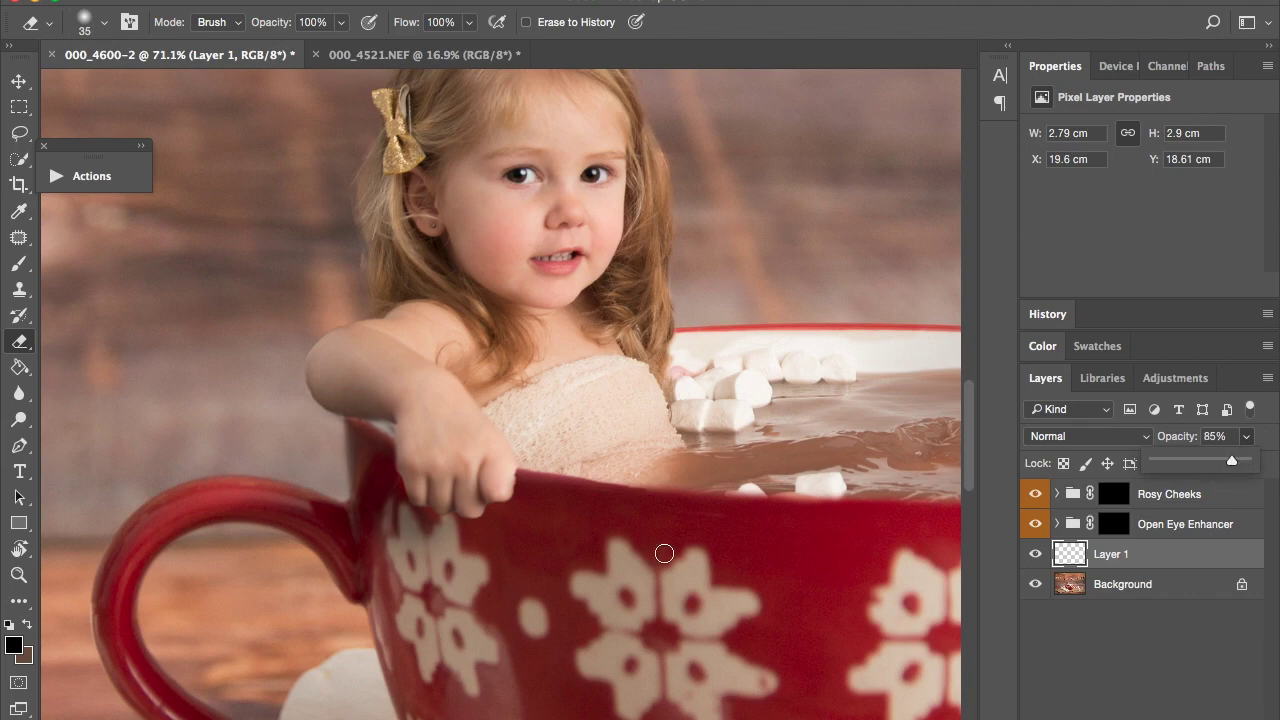
scroll(664, 553, down, 4)
scroll(664, 553, up, 3)
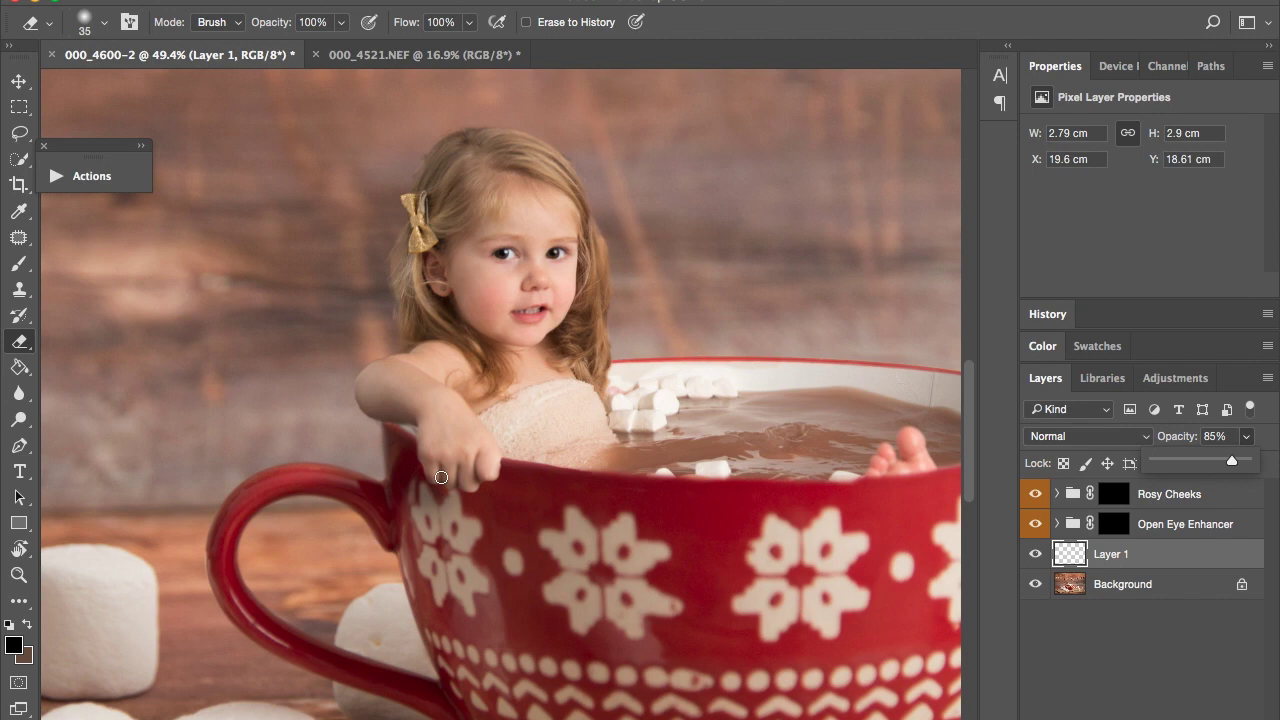
- Soften the shadow beneath the girl's arm at the mug rim with an 80 px Blur tool at 100% strength
click(22, 399)
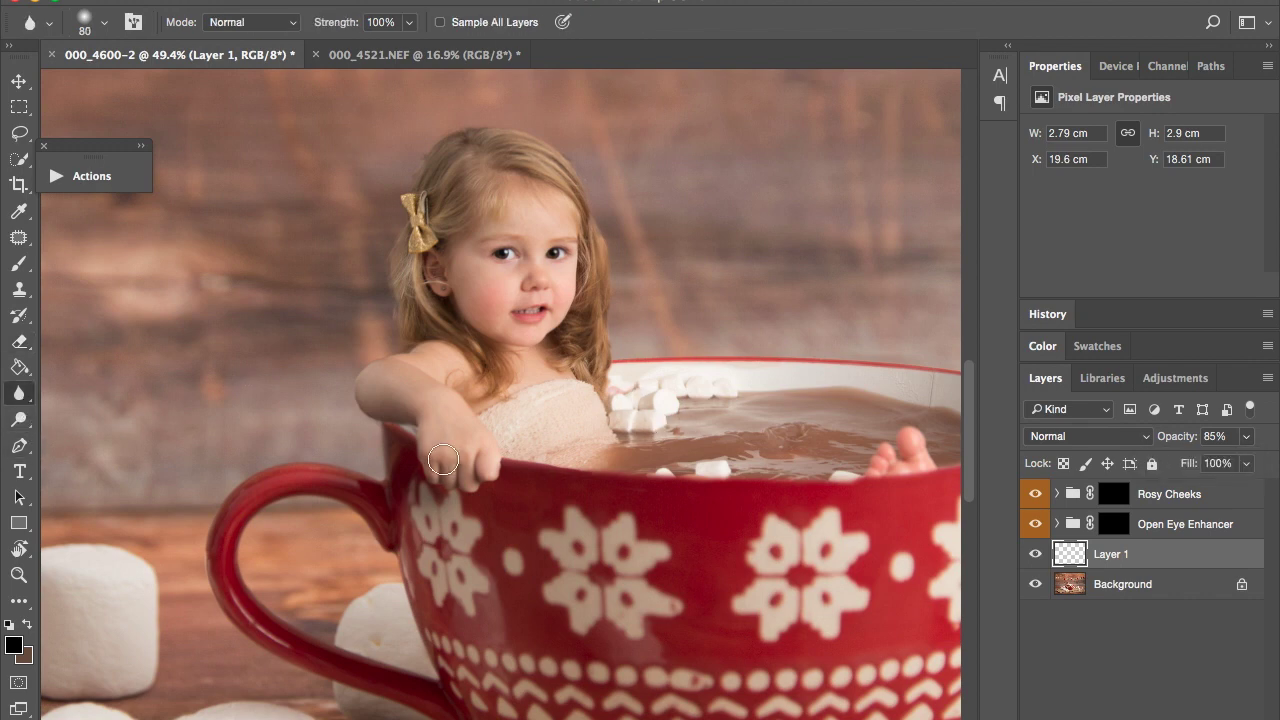
mouse_move(416, 479)
mouse_down()
mouse_move(506, 480)
mouse_move(415, 469)
mouse_move(463, 472)
mouse_move(491, 496)
mouse_move(459, 477)
mouse_move(533, 478)
mouse_move(408, 486)
mouse_move(340, 393)
mouse_move(439, 453)
mouse_move(403, 443)
mouse_up()
scroll(405, 444, down, 2)
scroll(405, 444, down, 2)
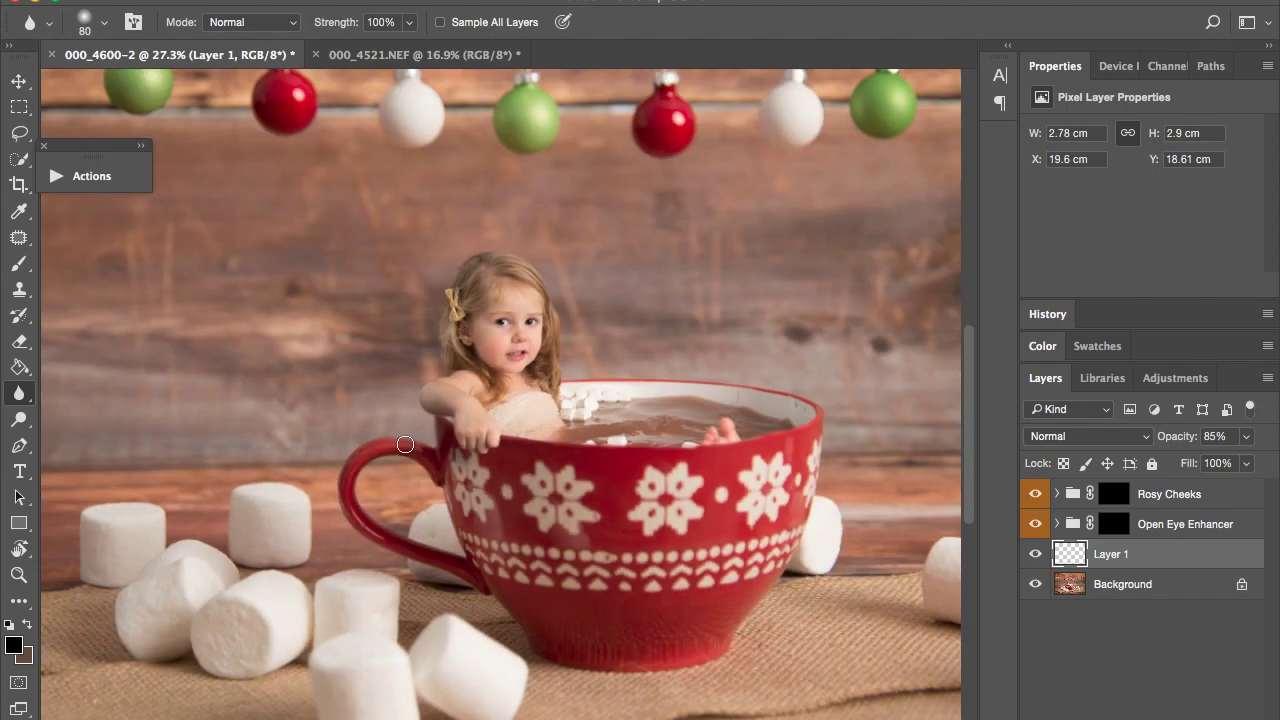
scroll(405, 444, down, 4)
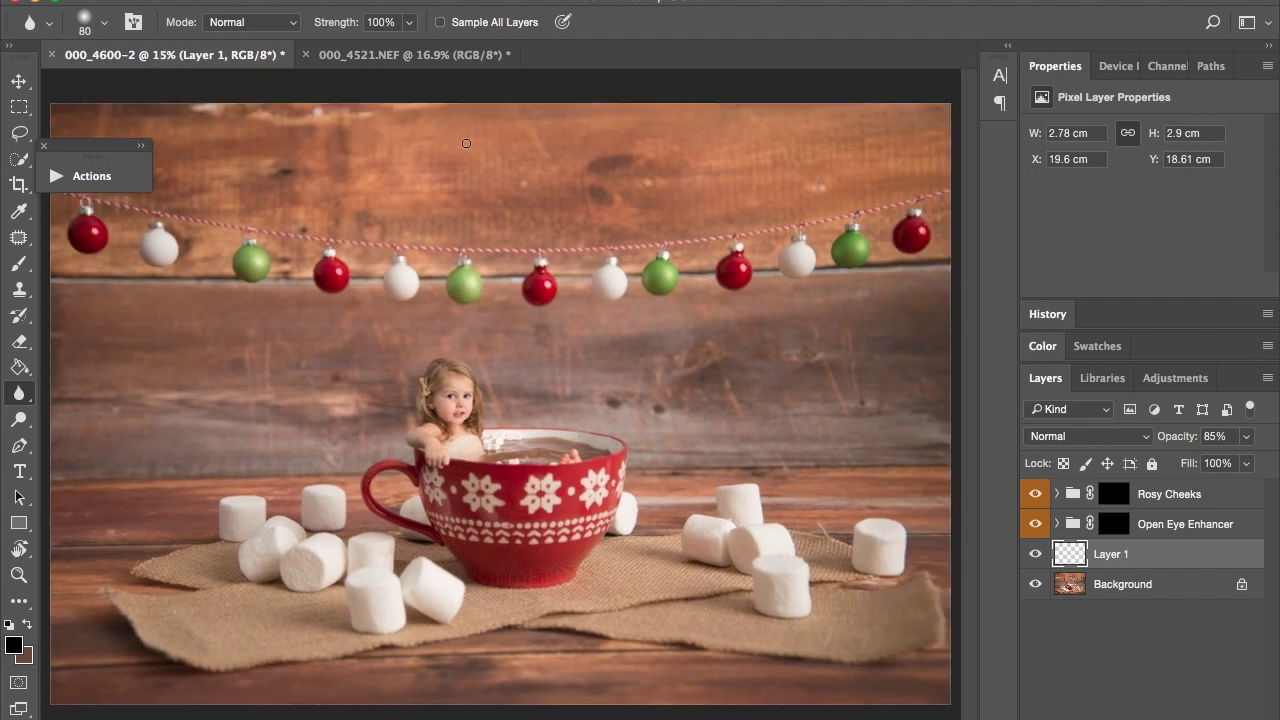
- Switch to Finder and examine the finished red mug JPEG of the smiling girl, both whole and close up
mouse_move(557, 700)
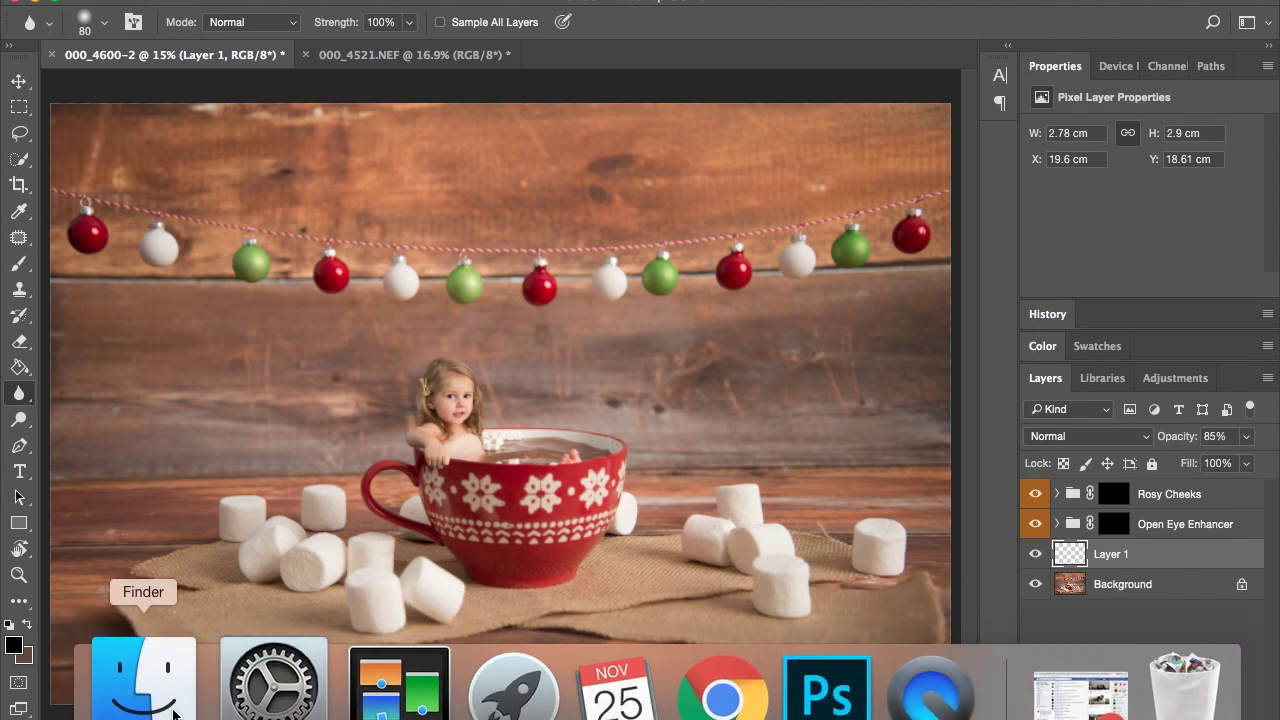
click(117, 690)
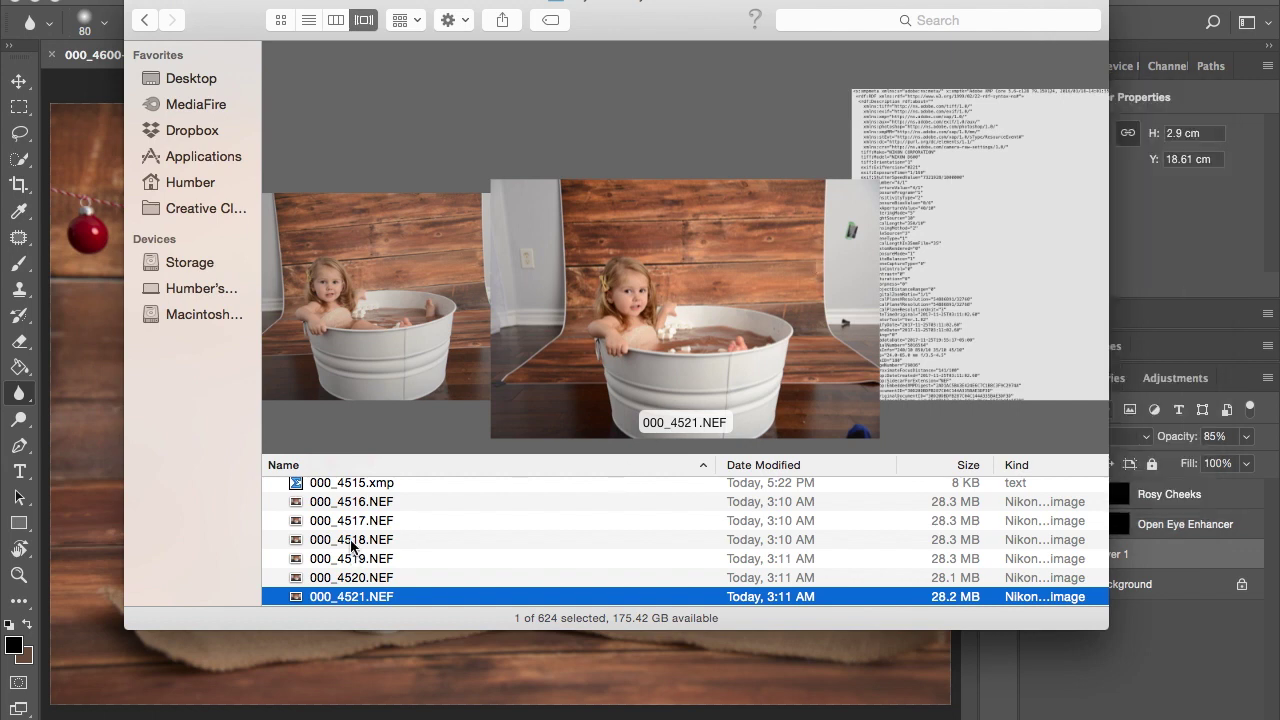
click(157, 680)
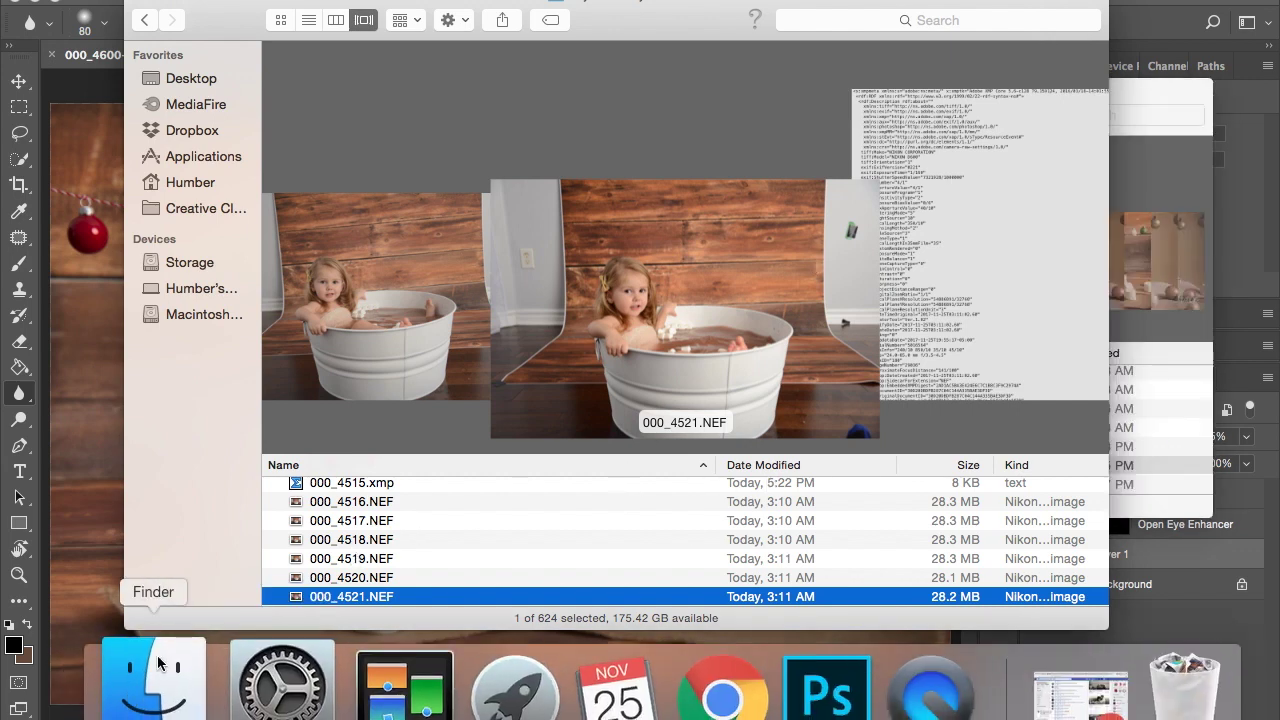
drag(1159, 94, 1080, 86)
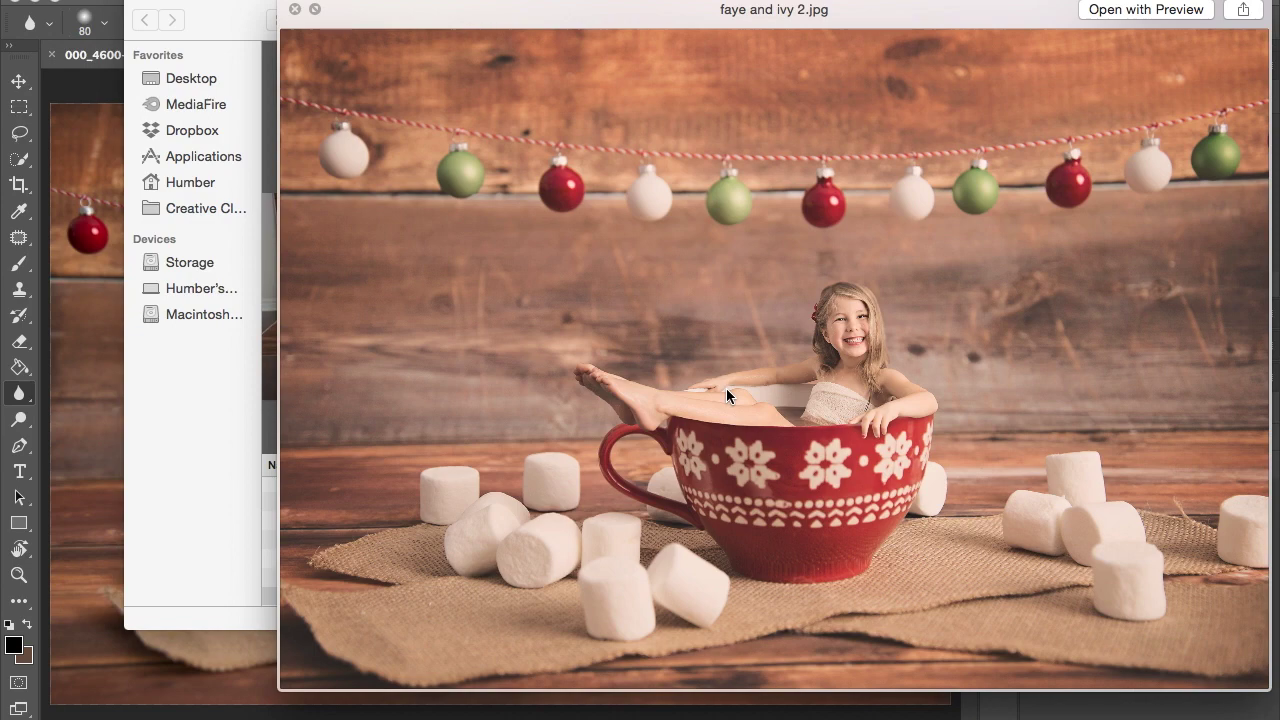
scroll(907, 317, up, 5)
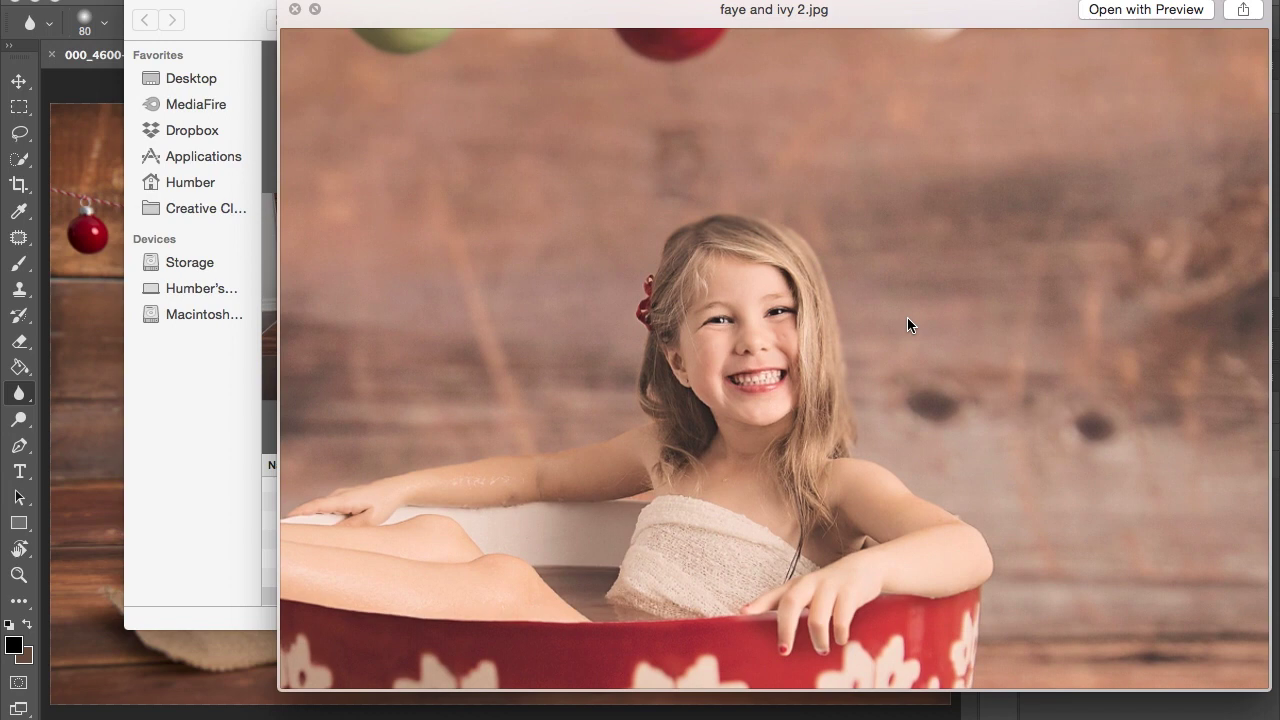
scroll(907, 317, down, 5)
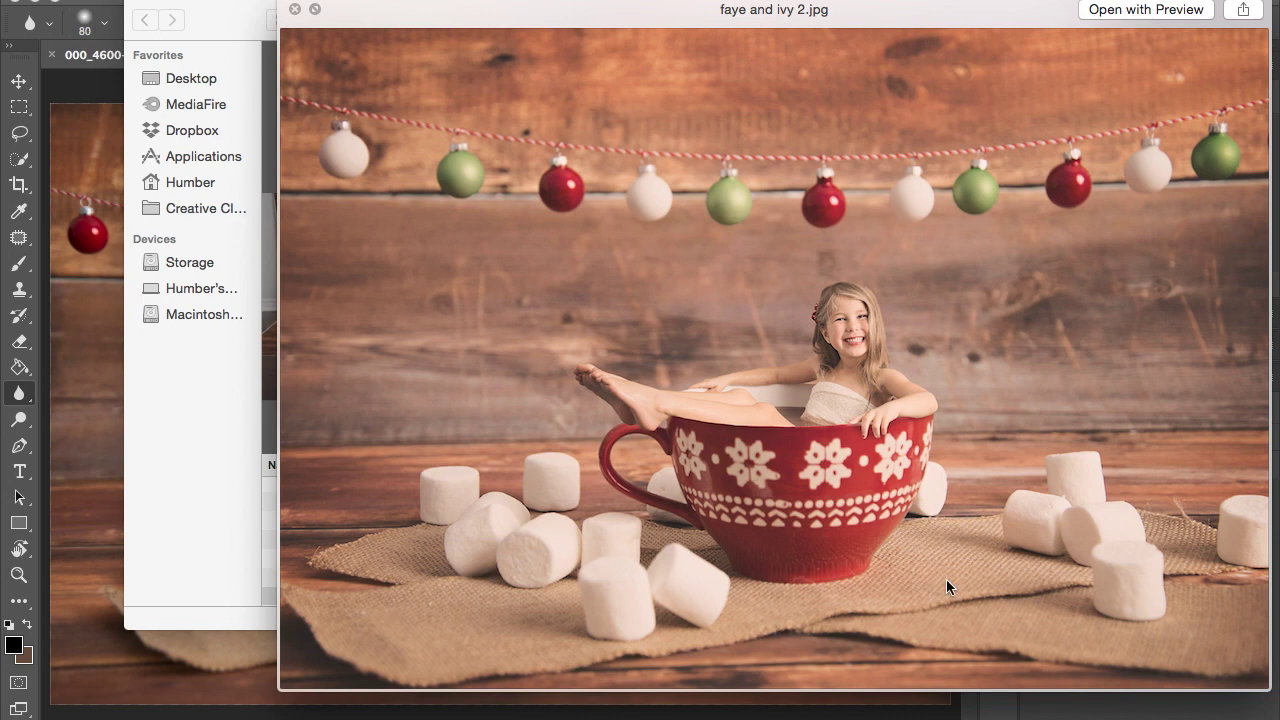
click(292, 9)
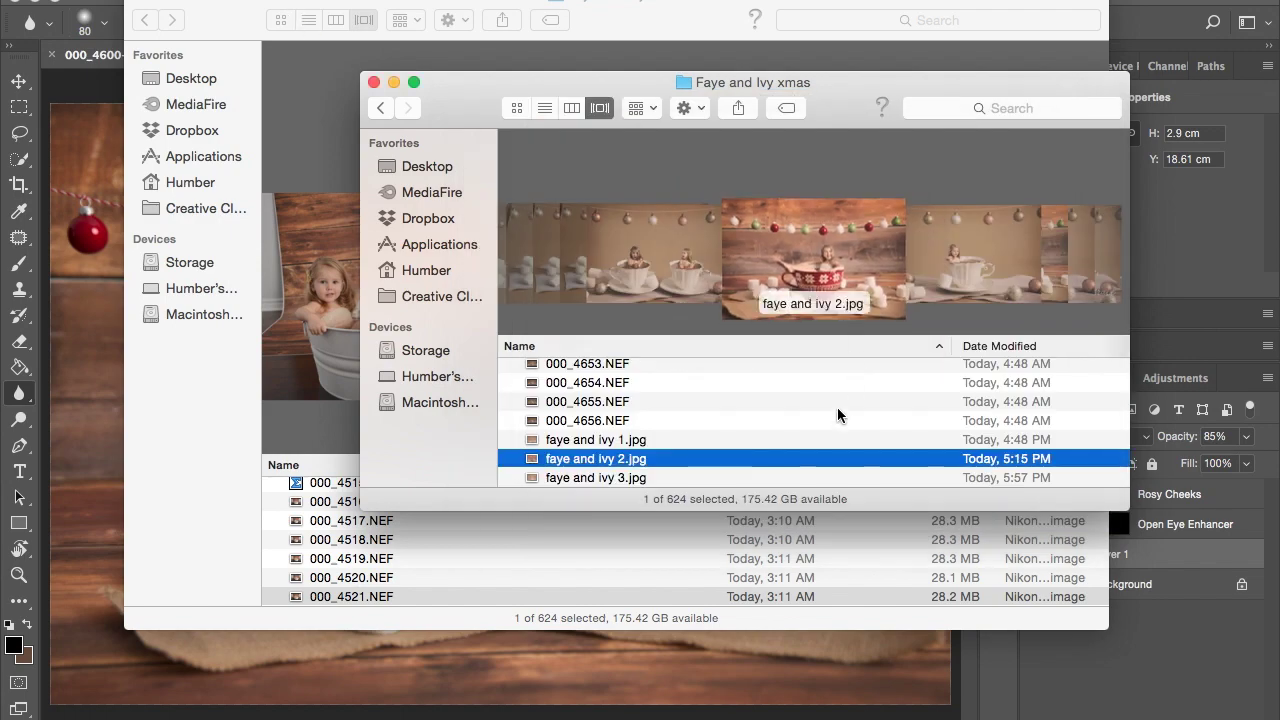
- Preview the finished white teacup JPEG that follows it in the folder and examine the girl's hand and arm close up
key(Down)
key(space)
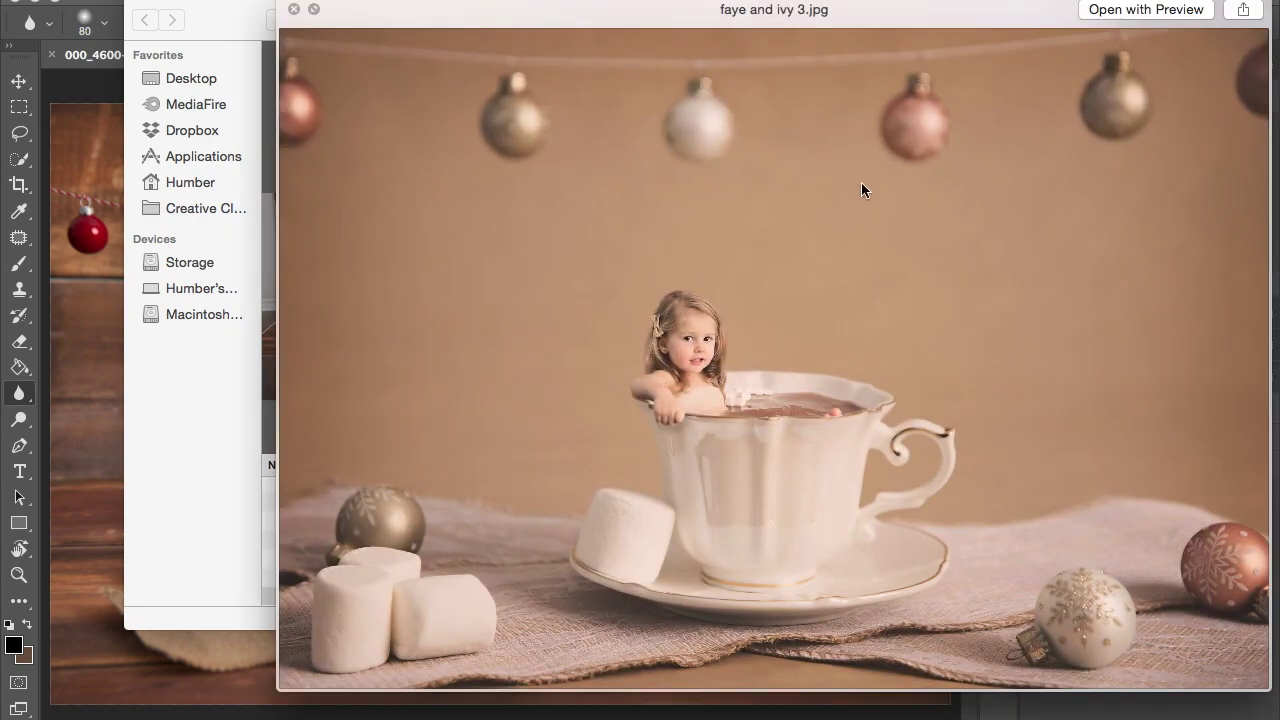
scroll(694, 430, up, 5)
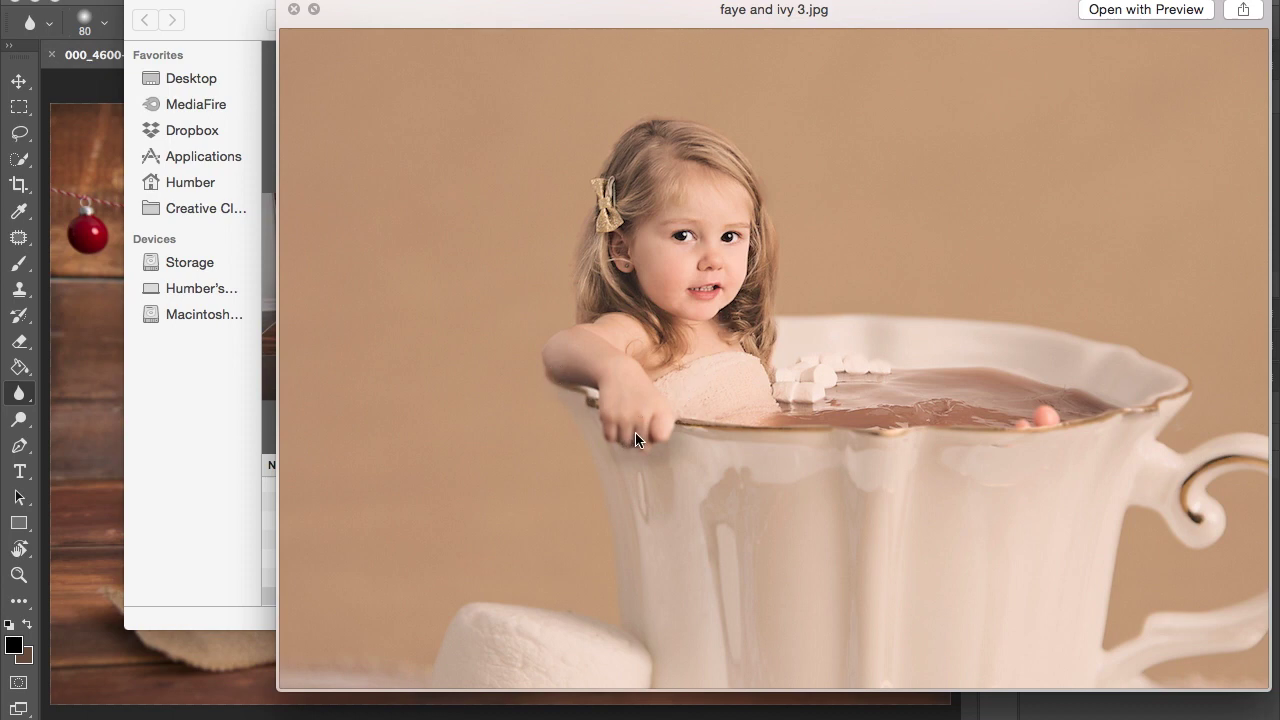
scroll(636, 438, down, 5)
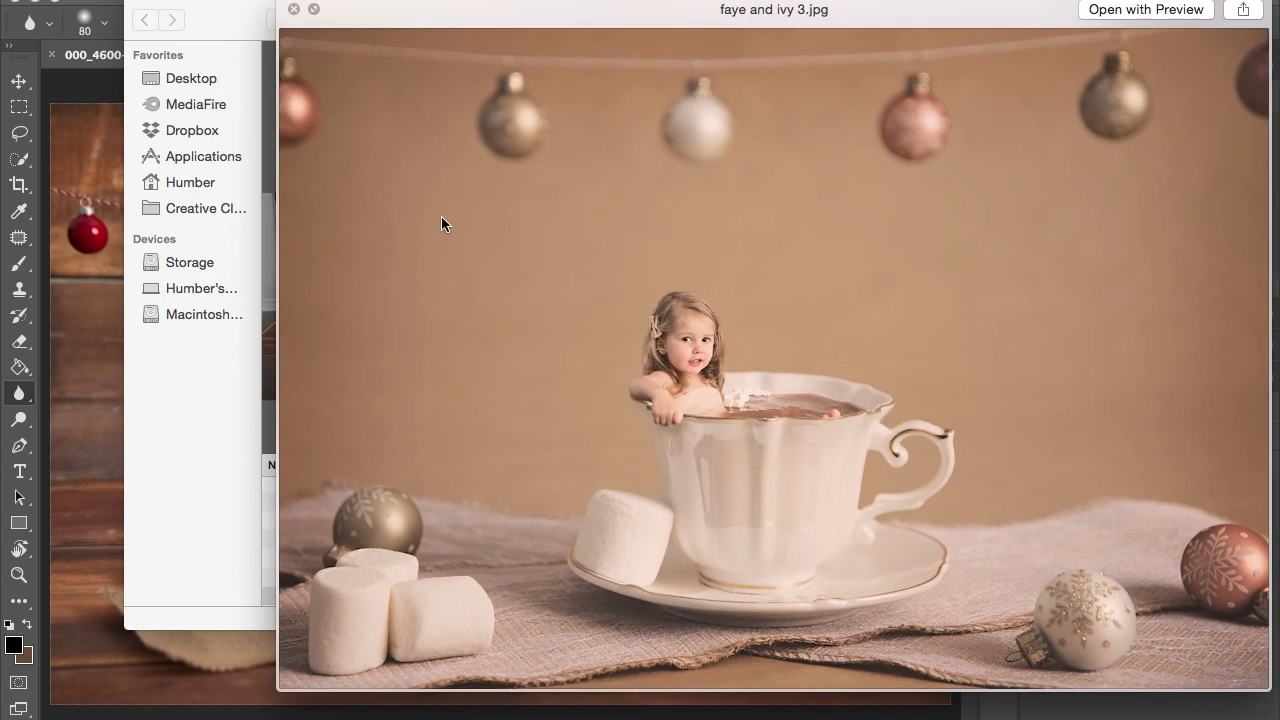
click(293, 10)
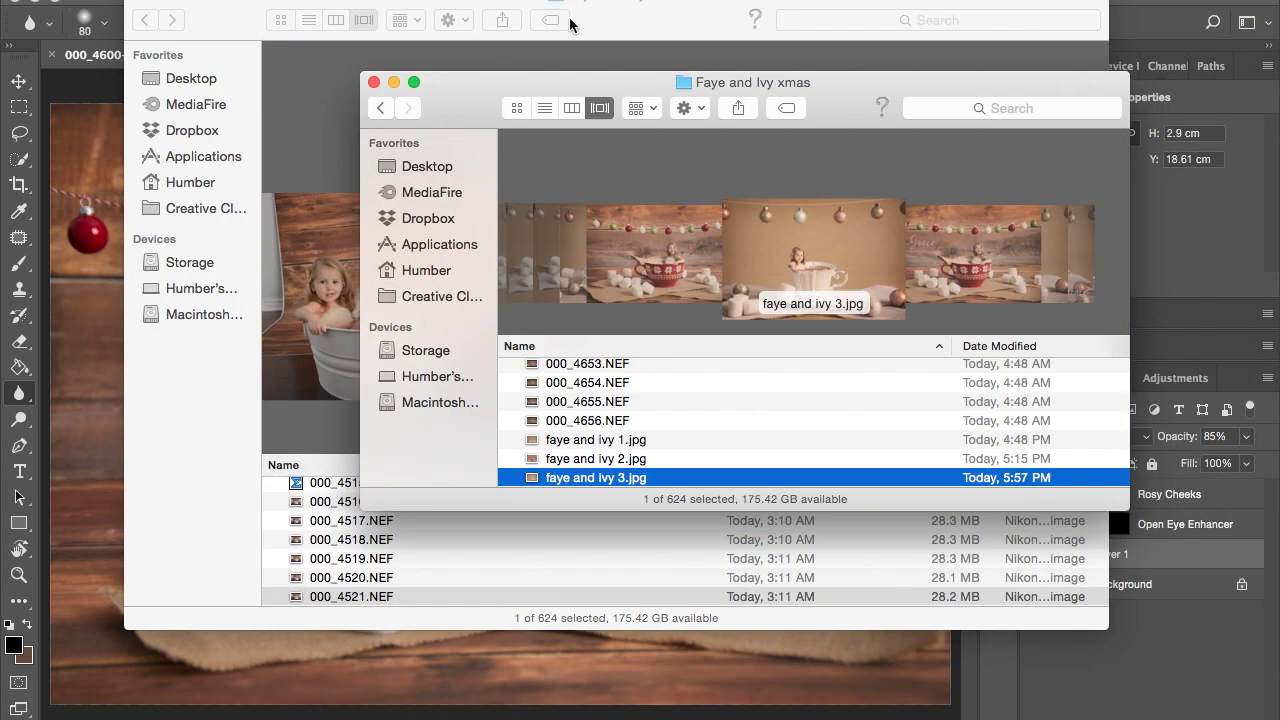